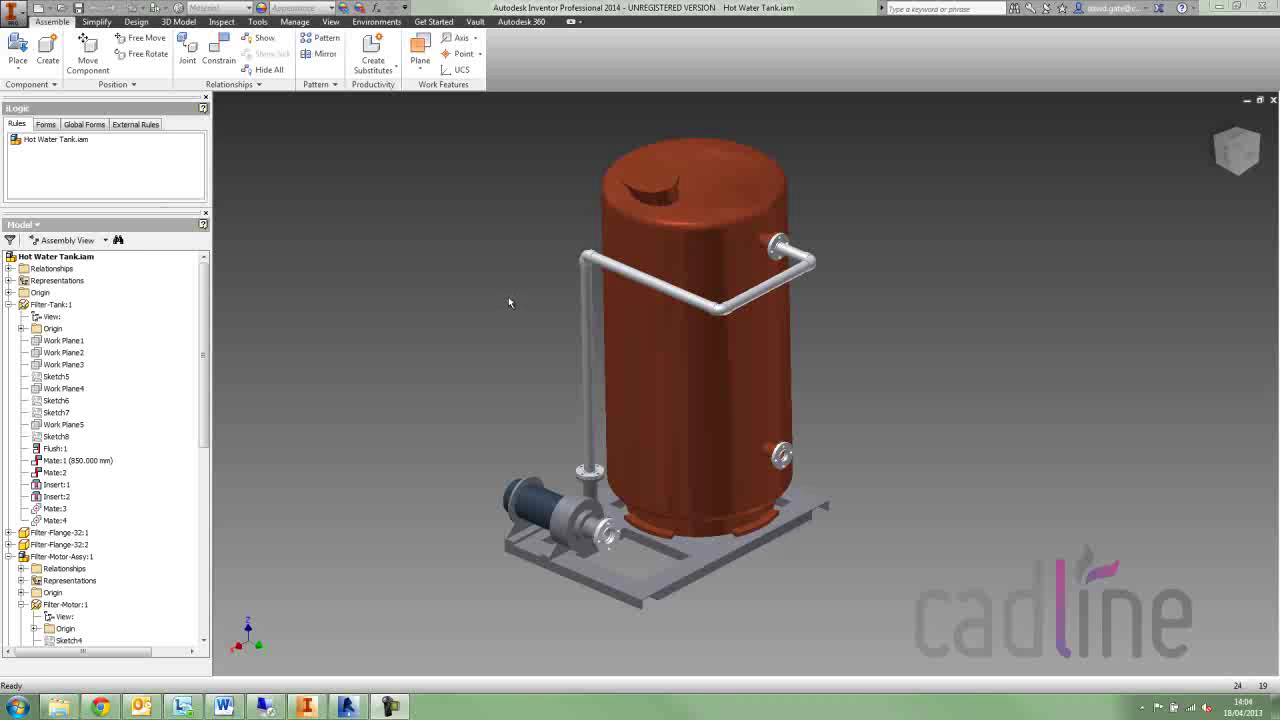
- Start defining an envelope around the Filter-Tank part as a Bounding Cylinder
click(100, 22)
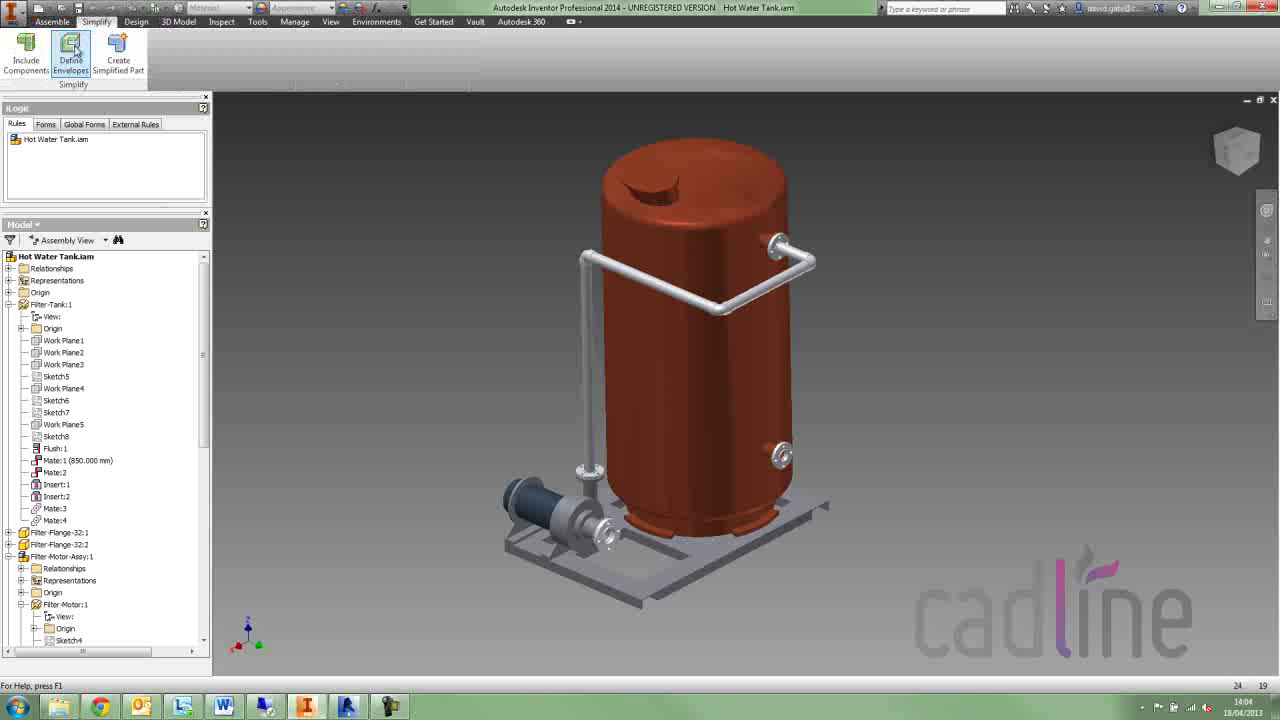
click(72, 50)
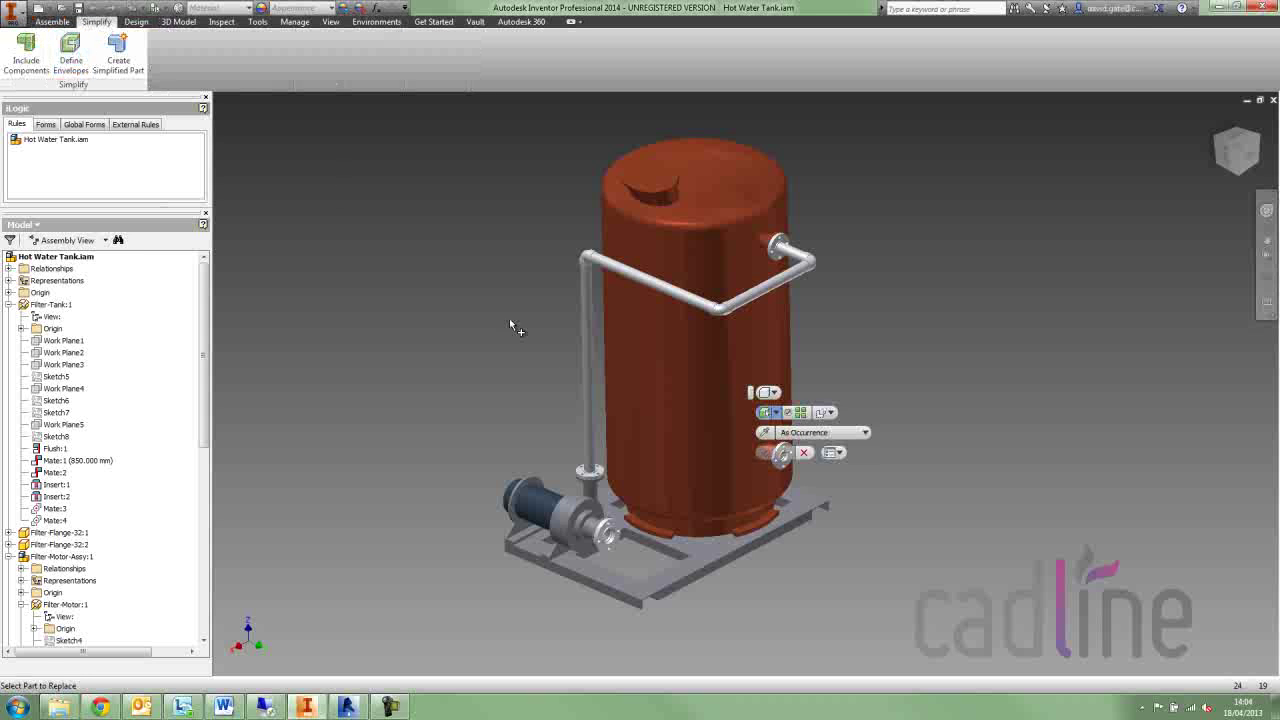
click(665, 382)
click(775, 395)
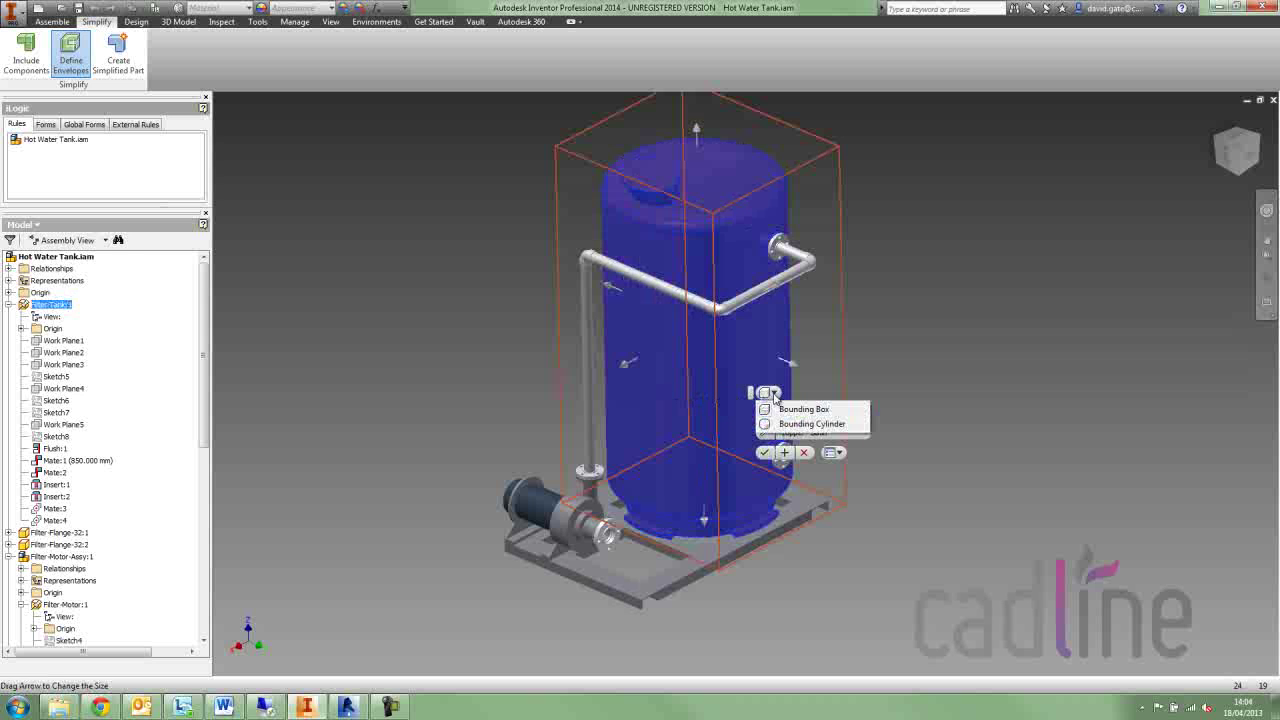
click(811, 424)
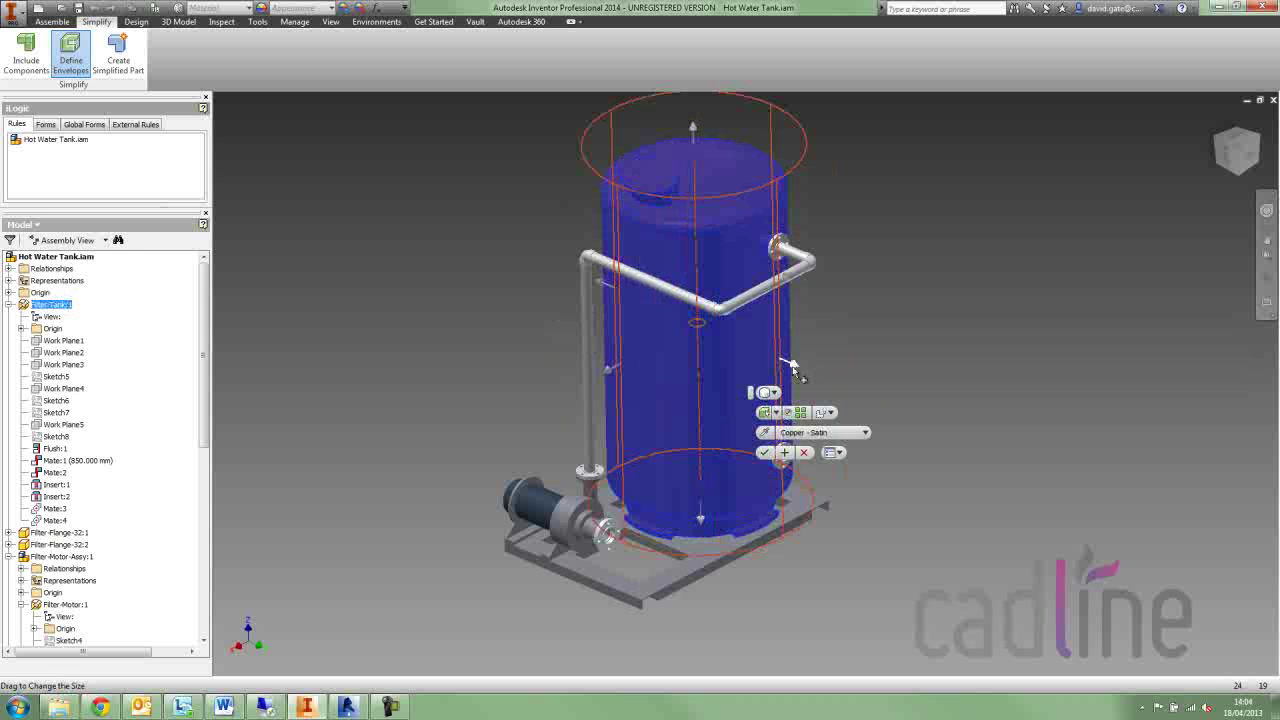
- Align the bounding cylinder's radius with the tank's outer cylindrical face, keep the original part shown and apply the envelope
click(842, 353)
click(757, 240)
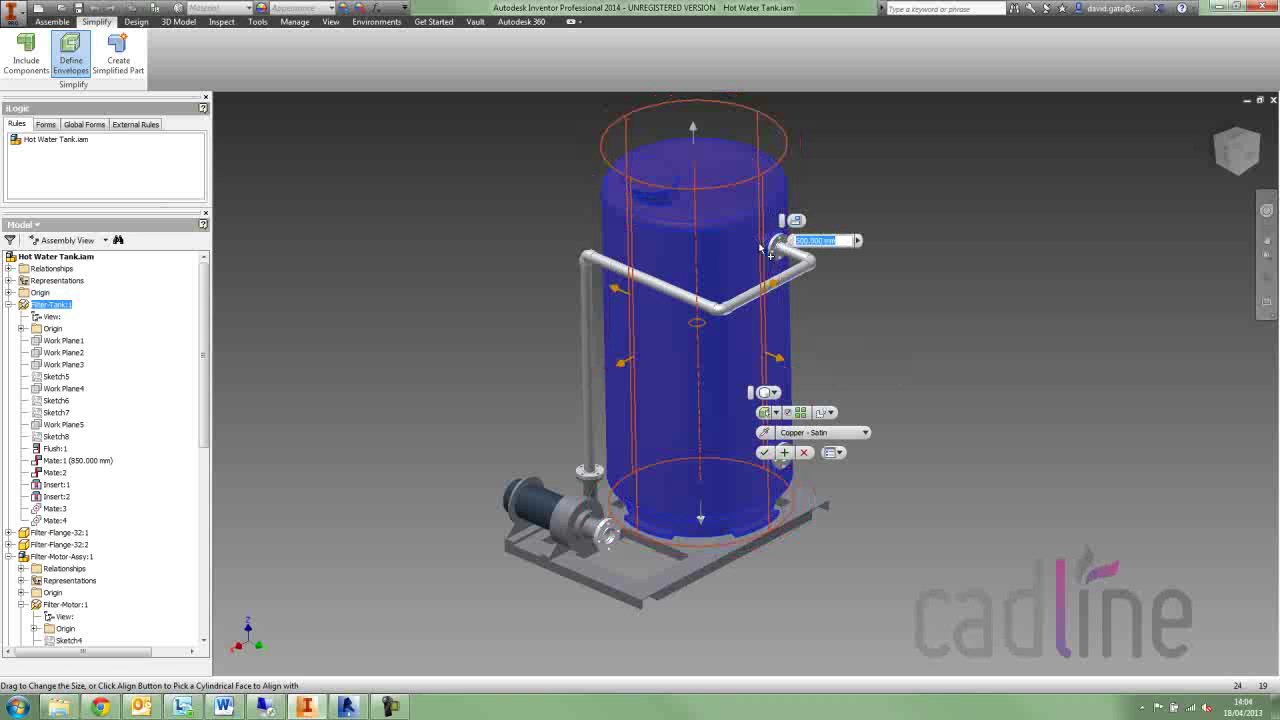
click(831, 412)
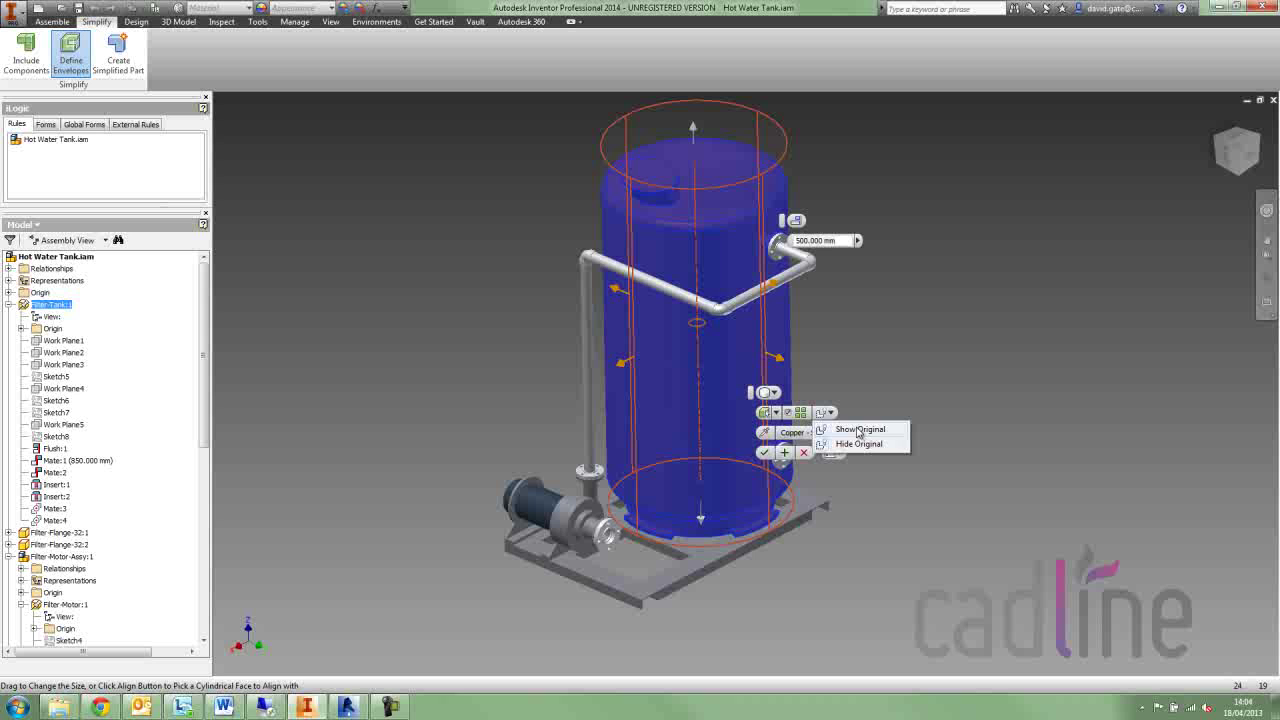
click(867, 430)
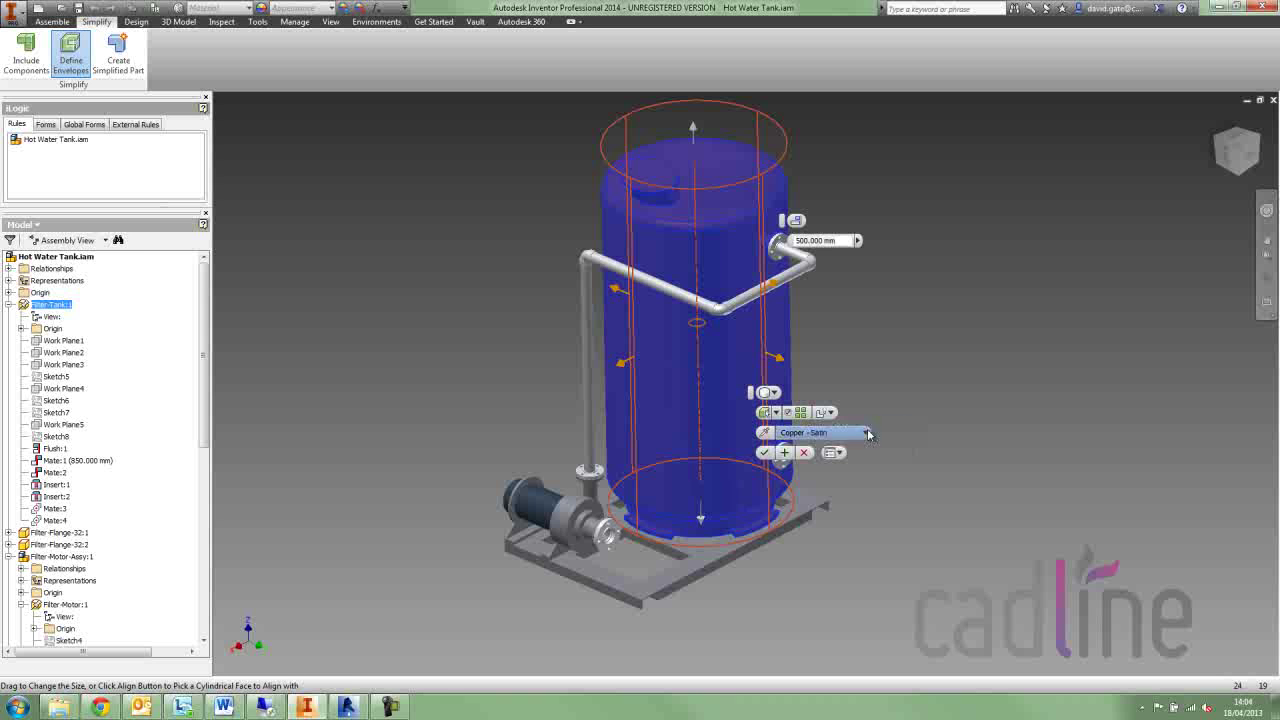
click(784, 456)
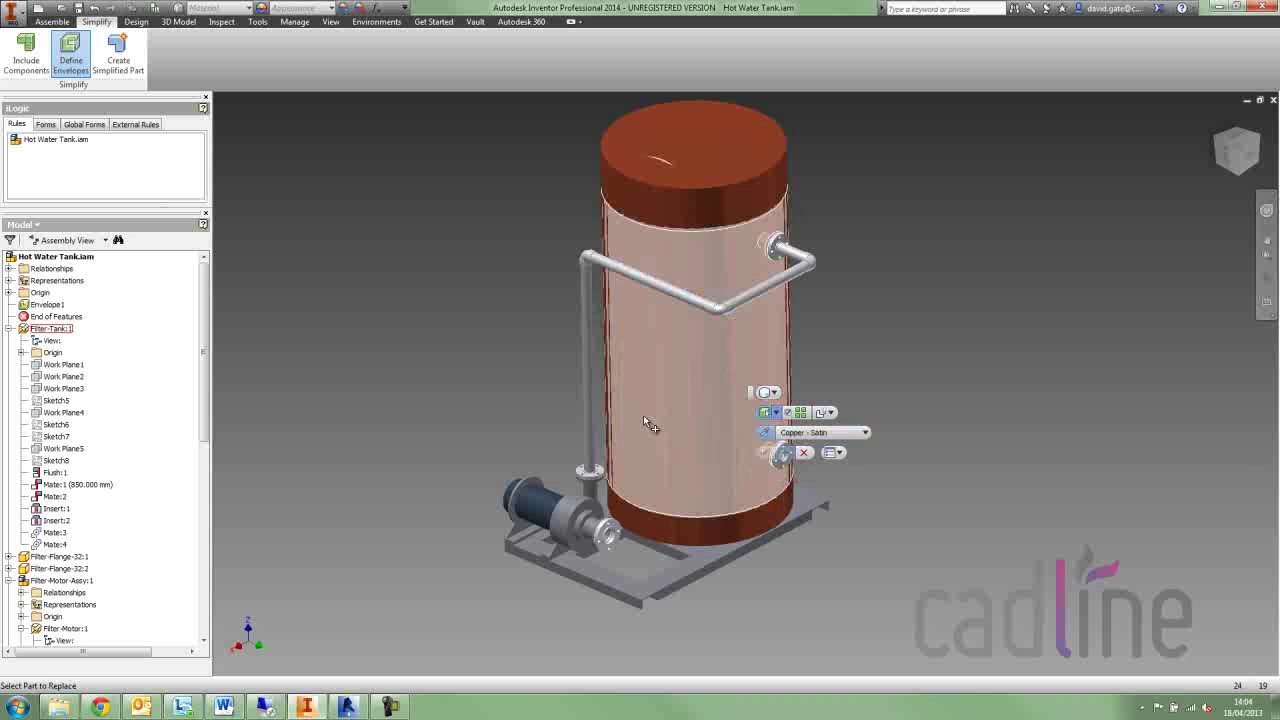
- Select the tank for a second cylindrical envelope and align its axis with the lower side nozzle
shift+middle_drag(507, 436, 634, 434)
scroll(591, 527, down, 6)
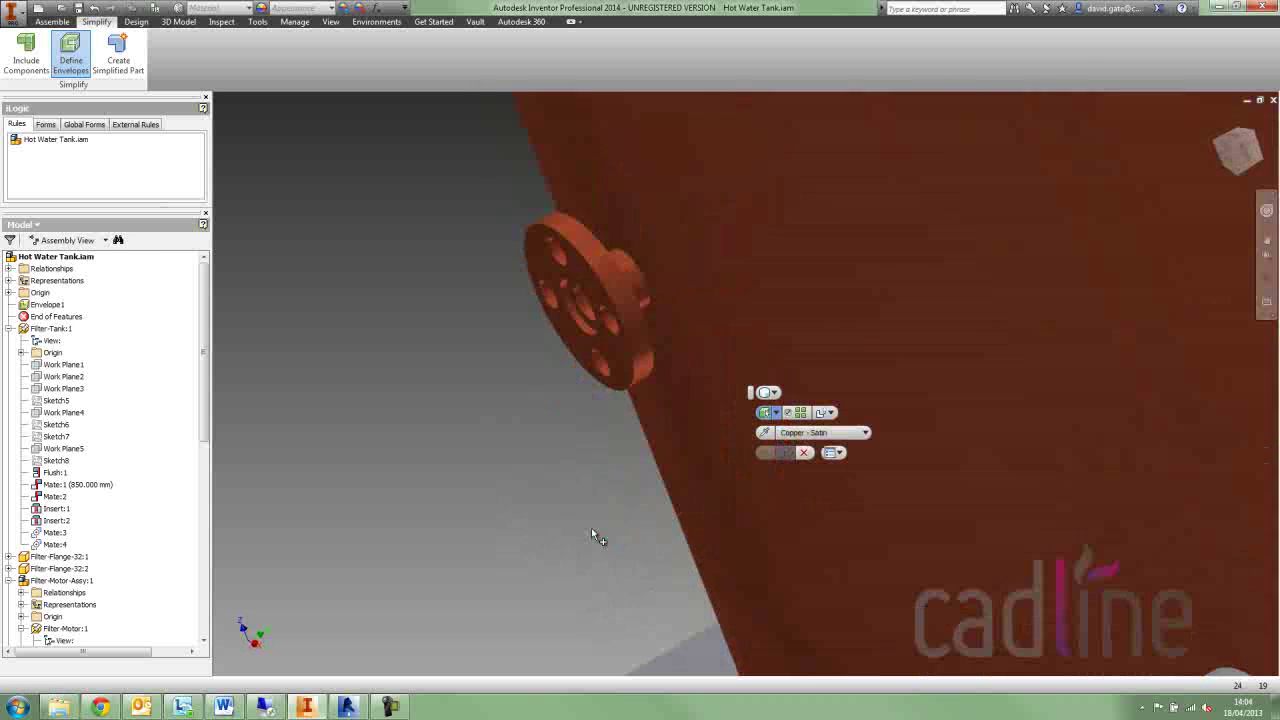
scroll(592, 527, down, 3)
click(603, 410)
scroll(603, 410, down, 2)
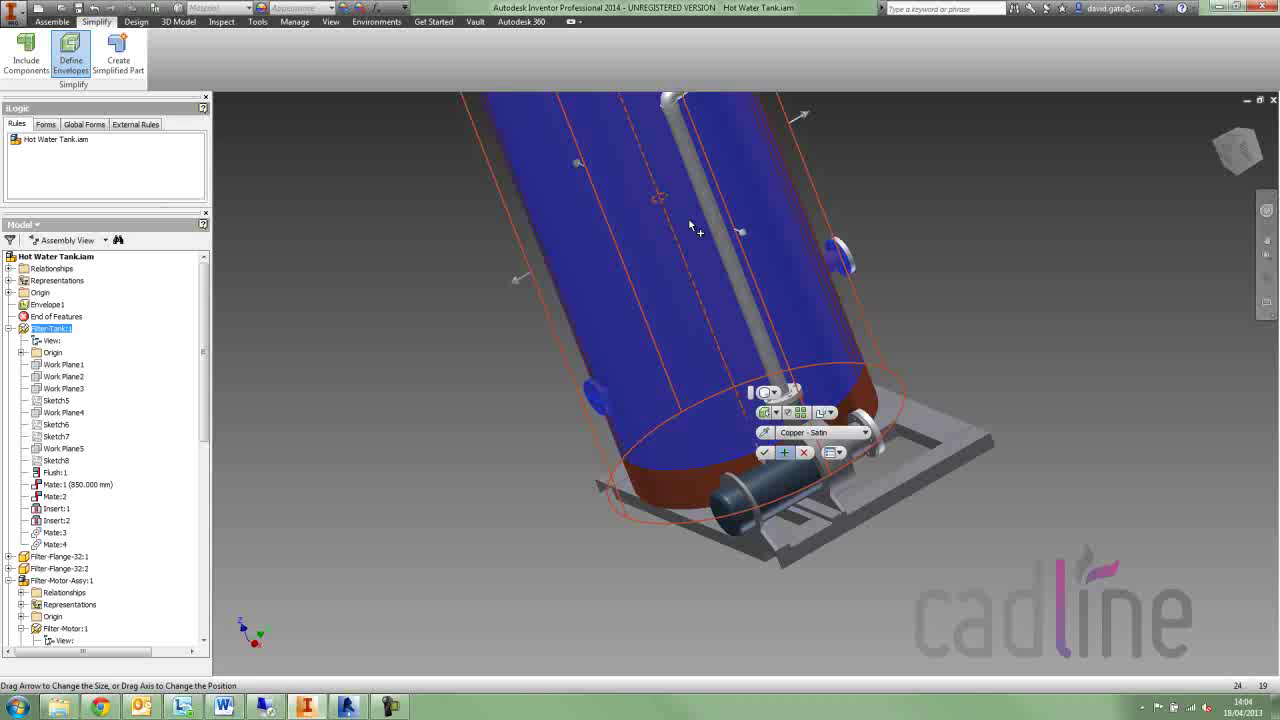
click(670, 226)
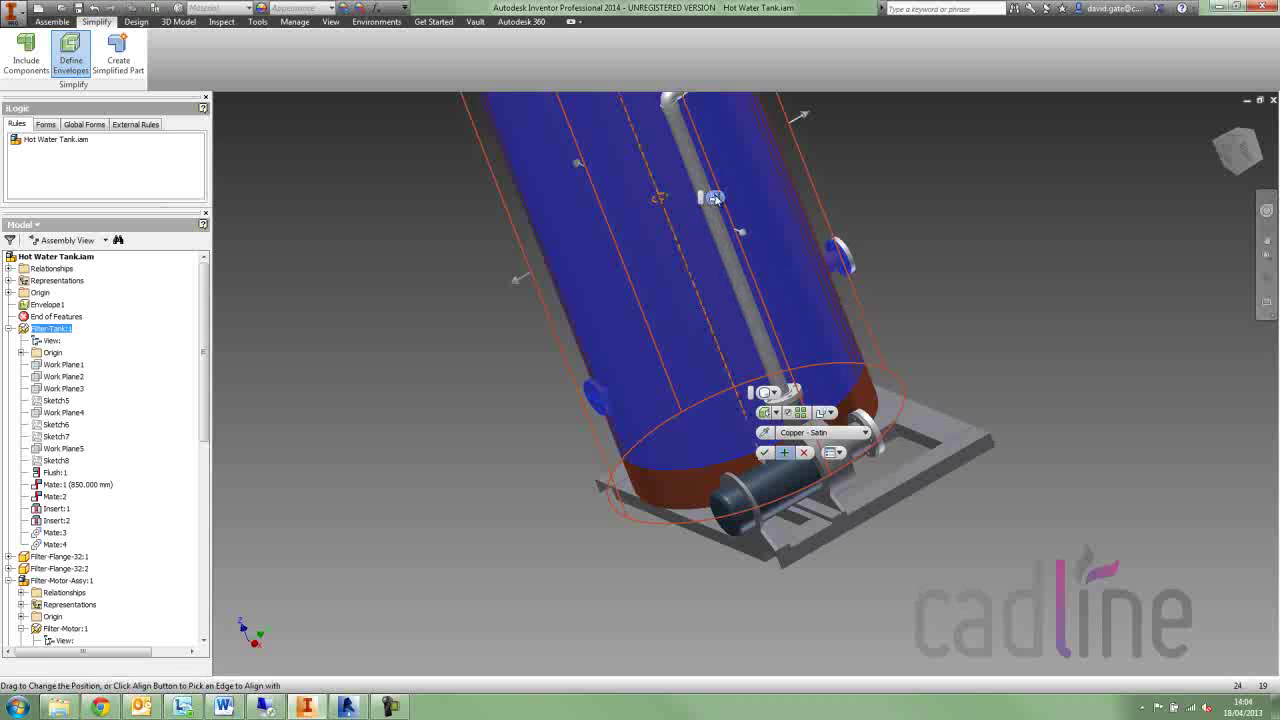
drag(713, 197, 600, 400)
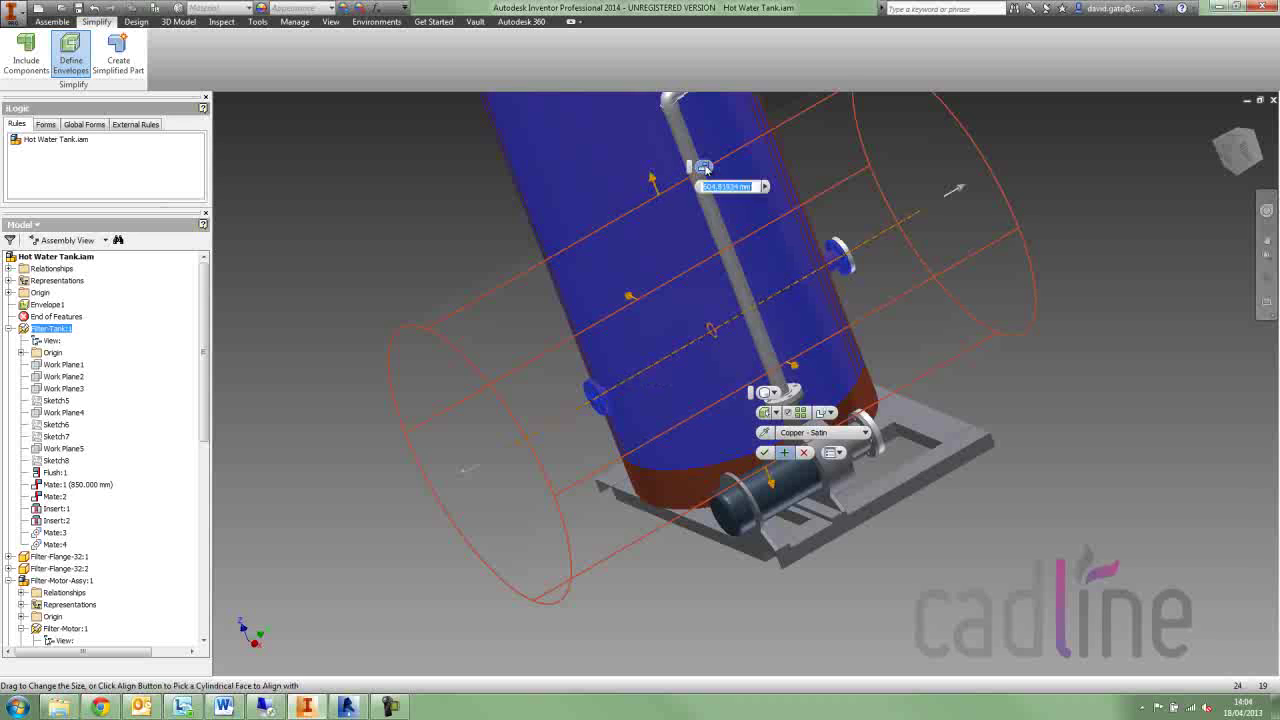
- Align the second envelope's radius with the lower nozzle flange's rim and its near end with that flange's outer face
click(705, 168)
click(597, 396)
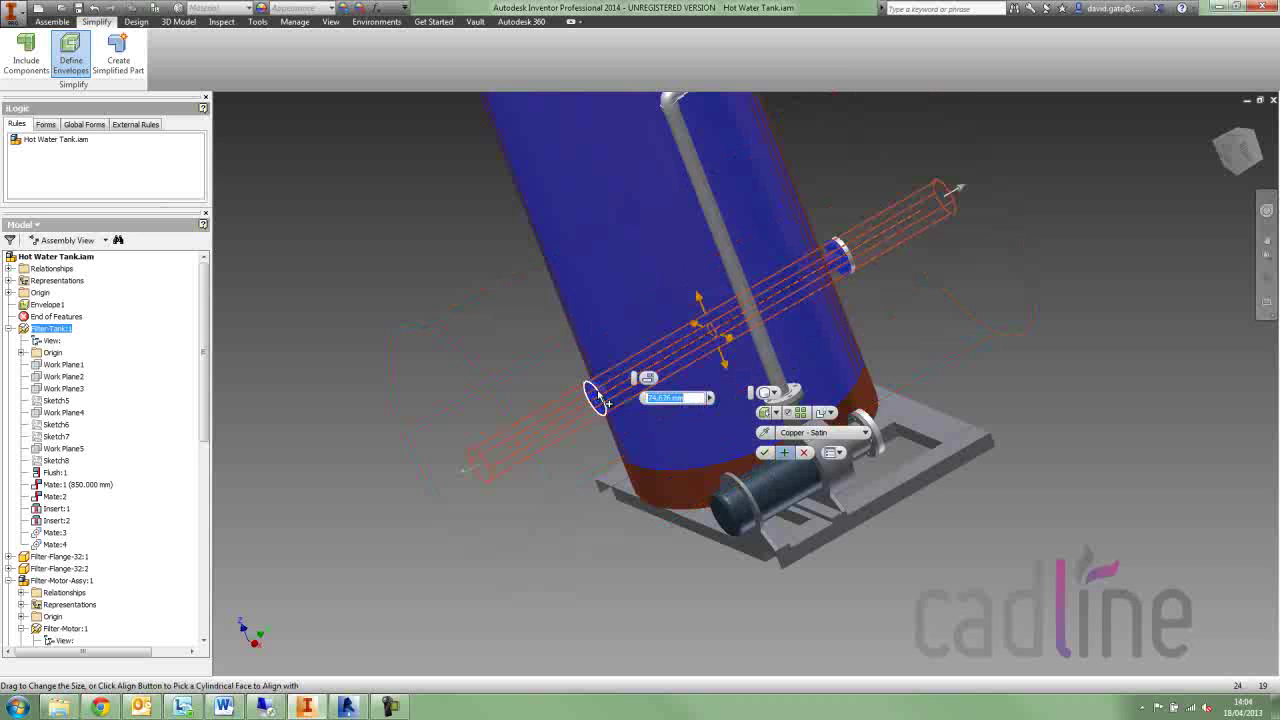
click(467, 473)
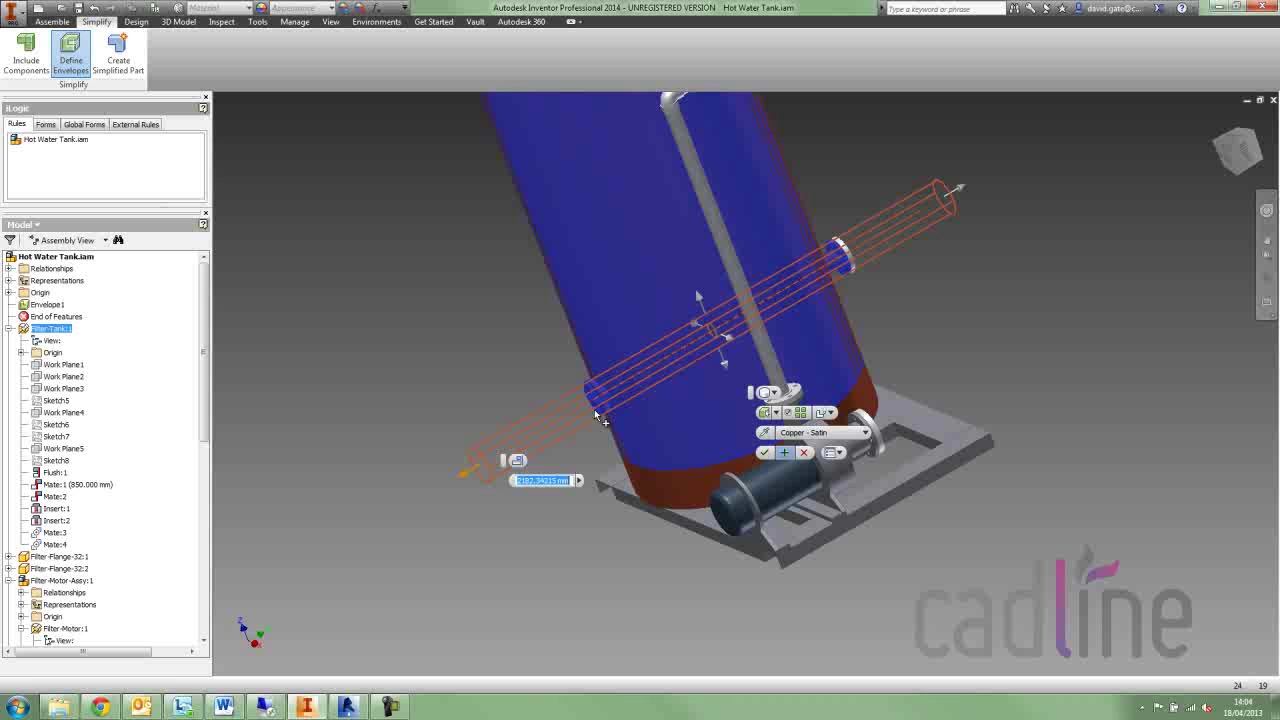
click(517, 460)
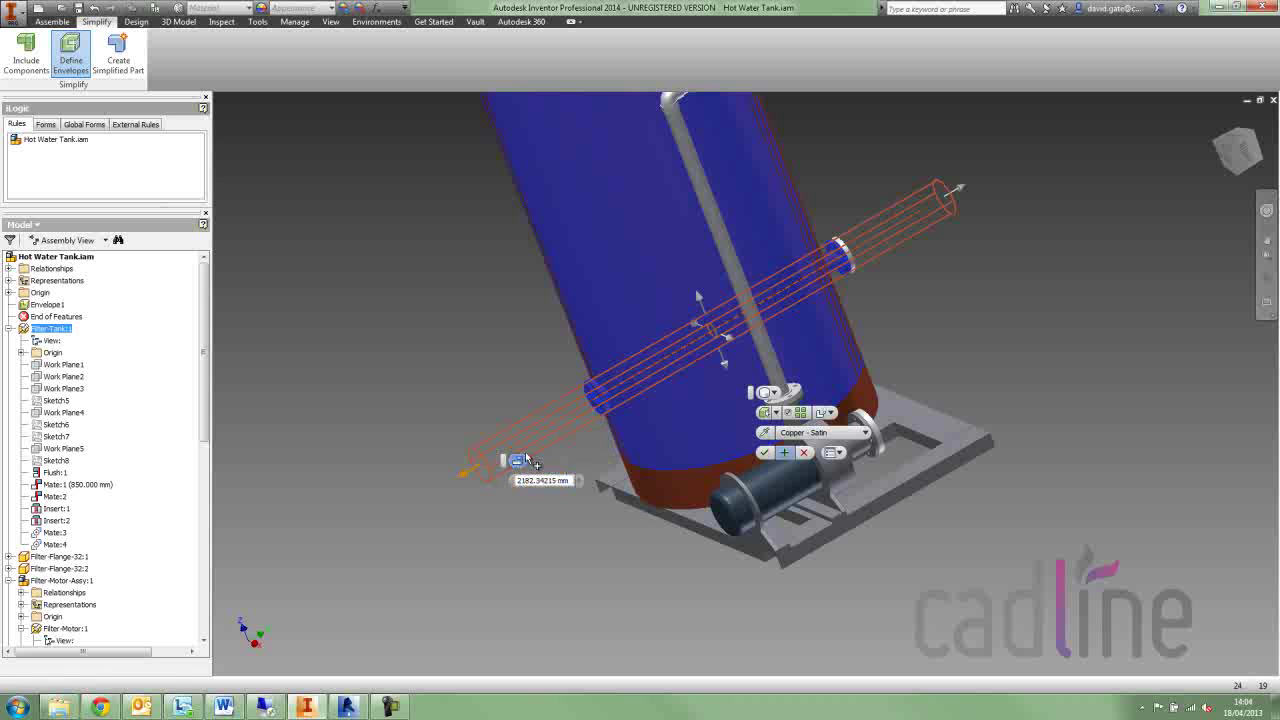
click(597, 396)
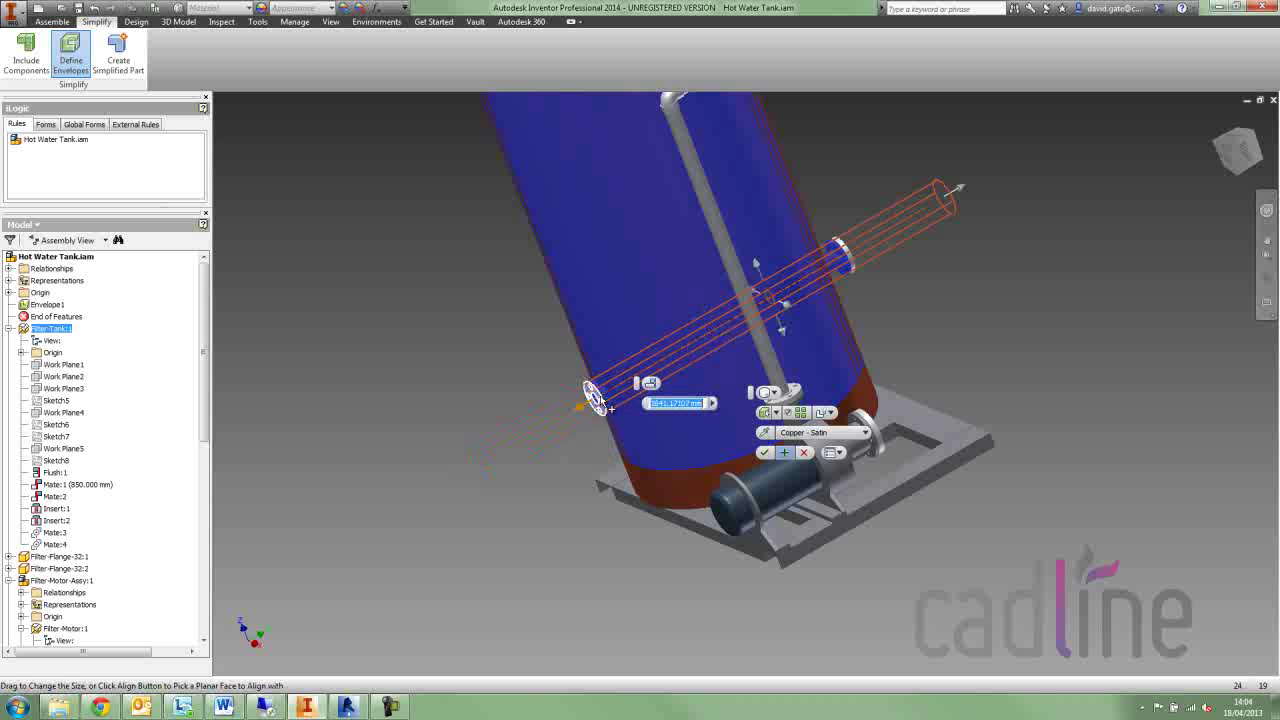
- Align the second envelope's other end with the flange face on the opposite side of the tank and apply the envelope
click(959, 189)
shift+middle_drag(926, 290, 851, 303)
scroll(900, 217, down, 5)
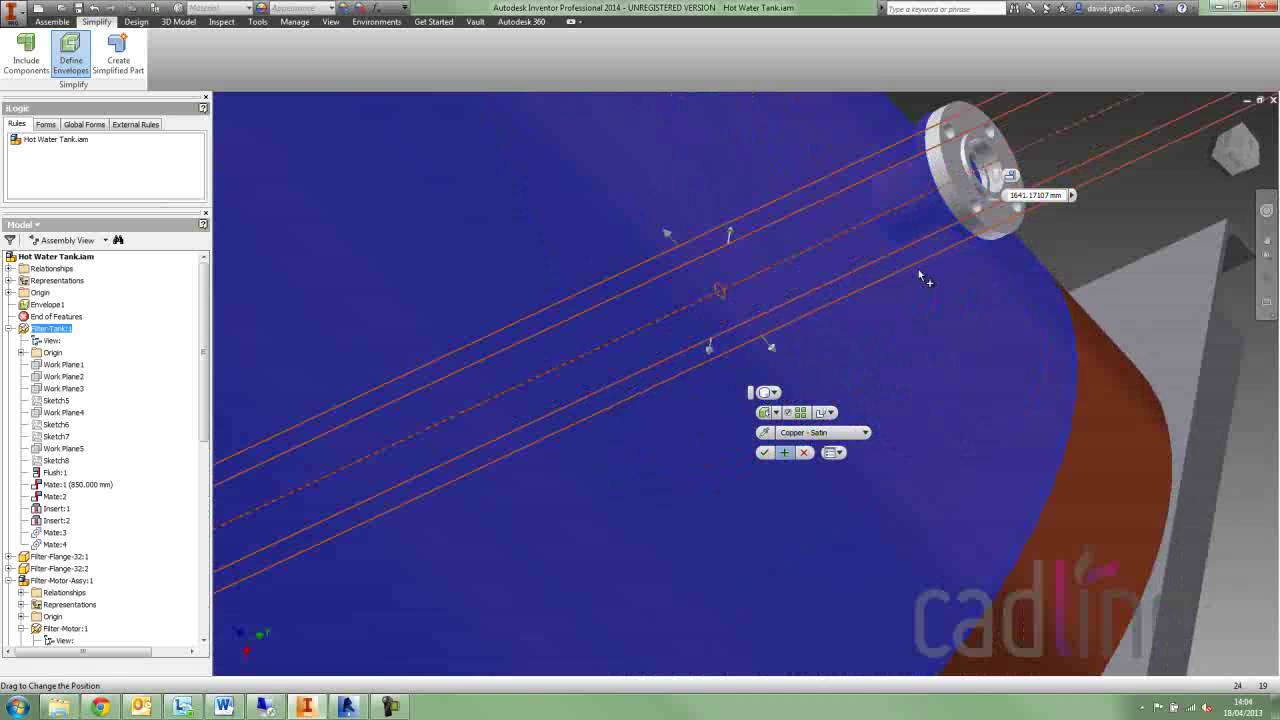
scroll(905, 222, down, 3)
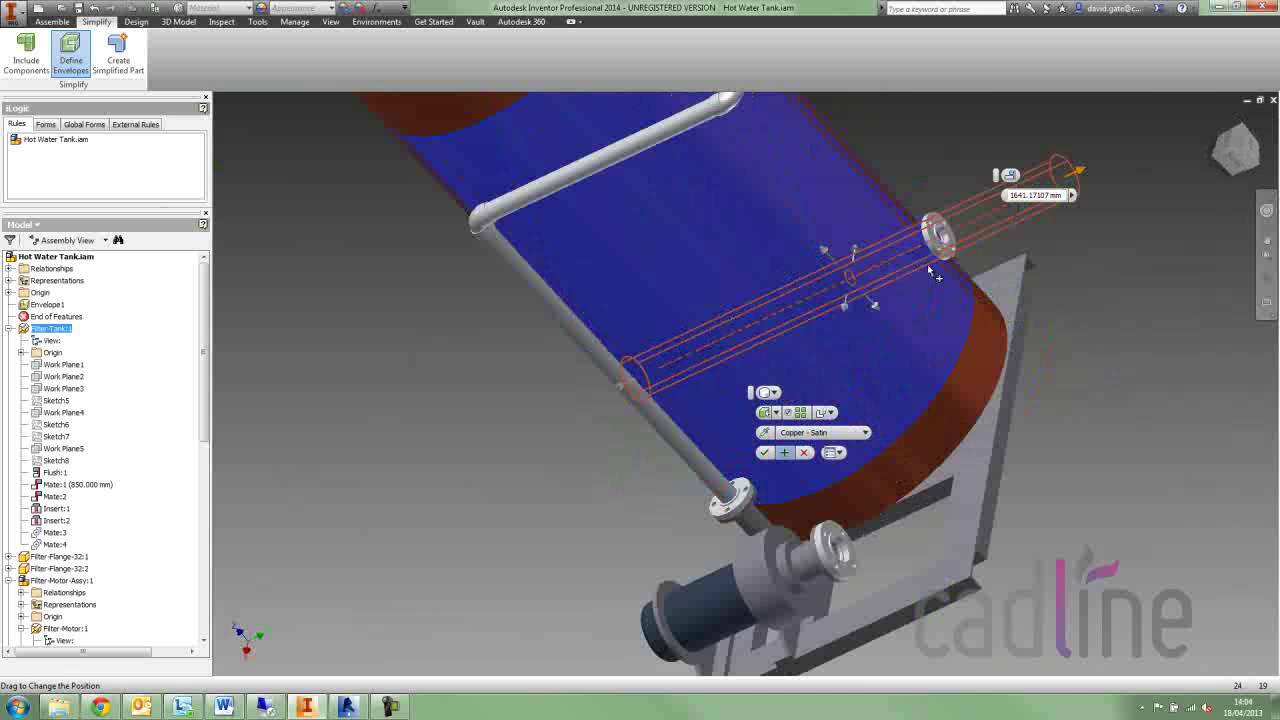
click(1010, 175)
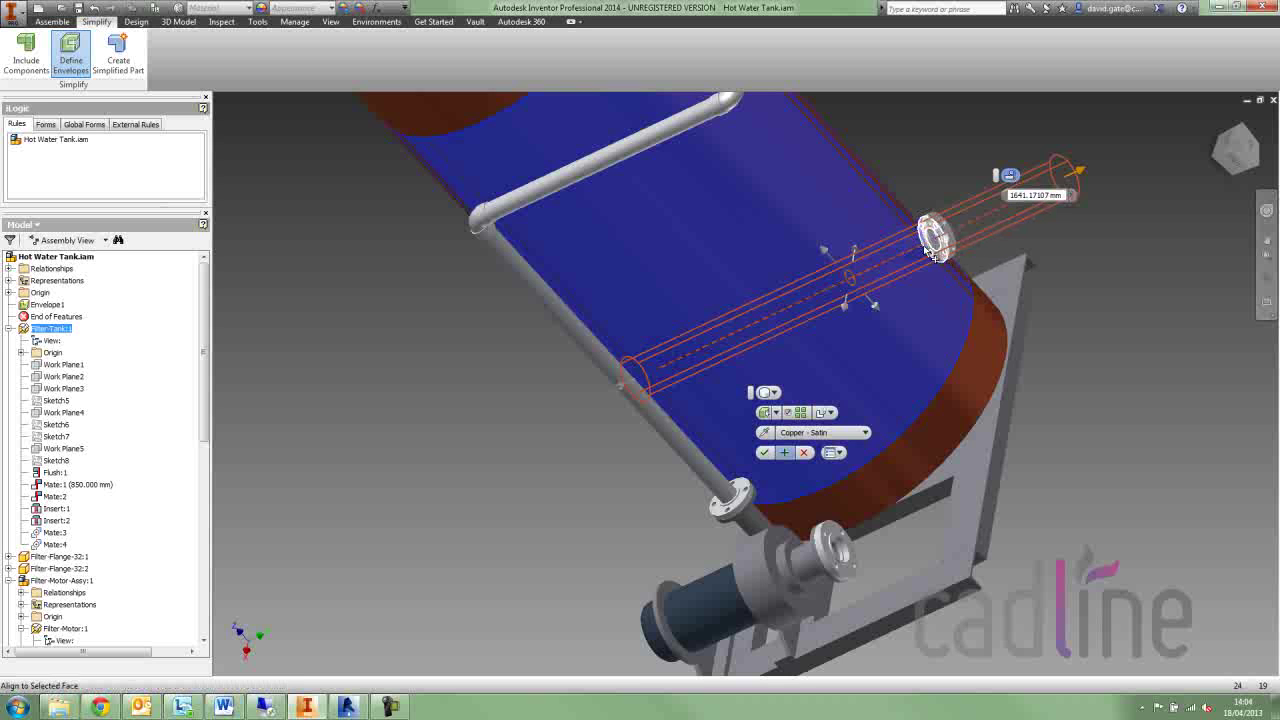
click(937, 252)
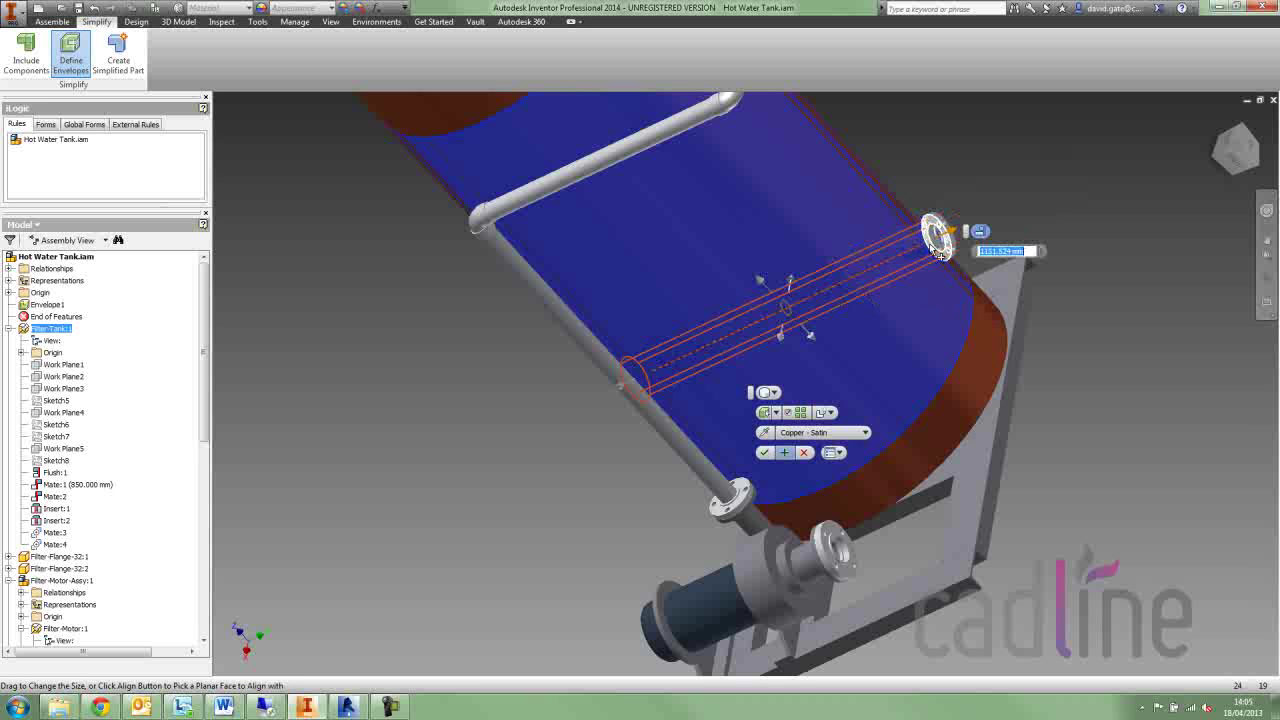
click(786, 453)
- Select the tank for a third cylindrical envelope and align its axis with the upper side nozzle
key(F6)
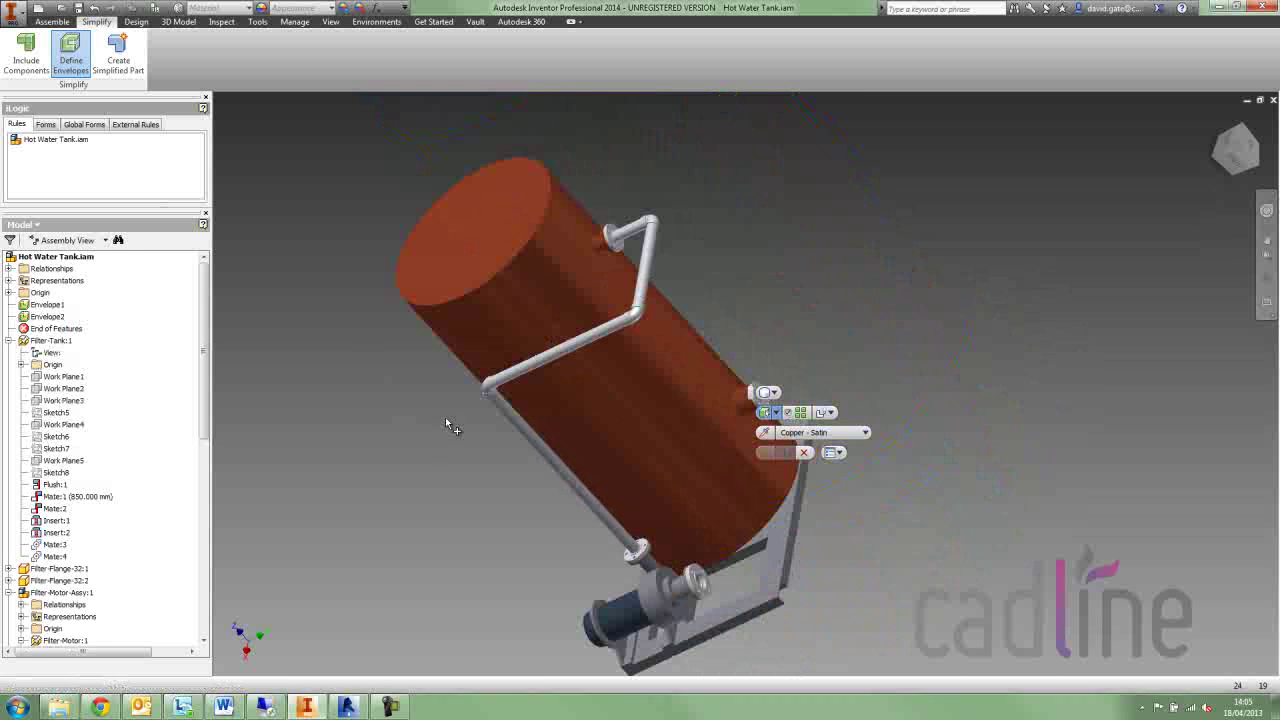
click(601, 241)
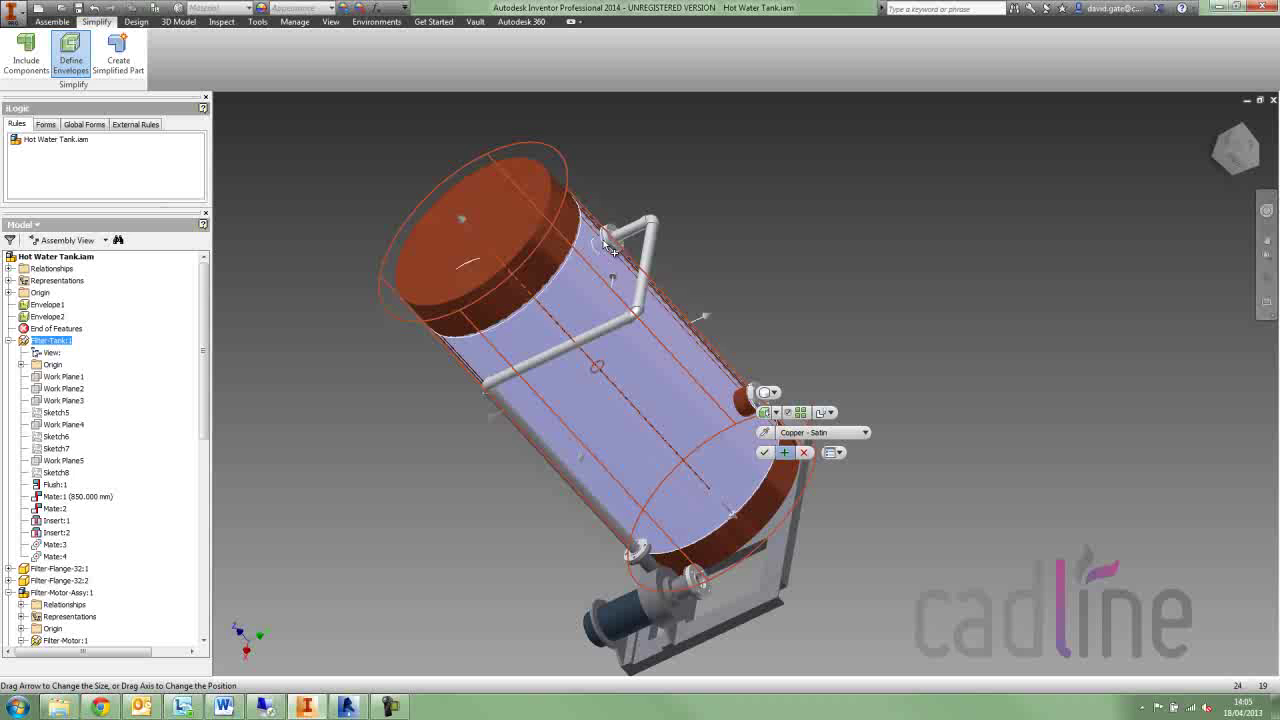
click(559, 320)
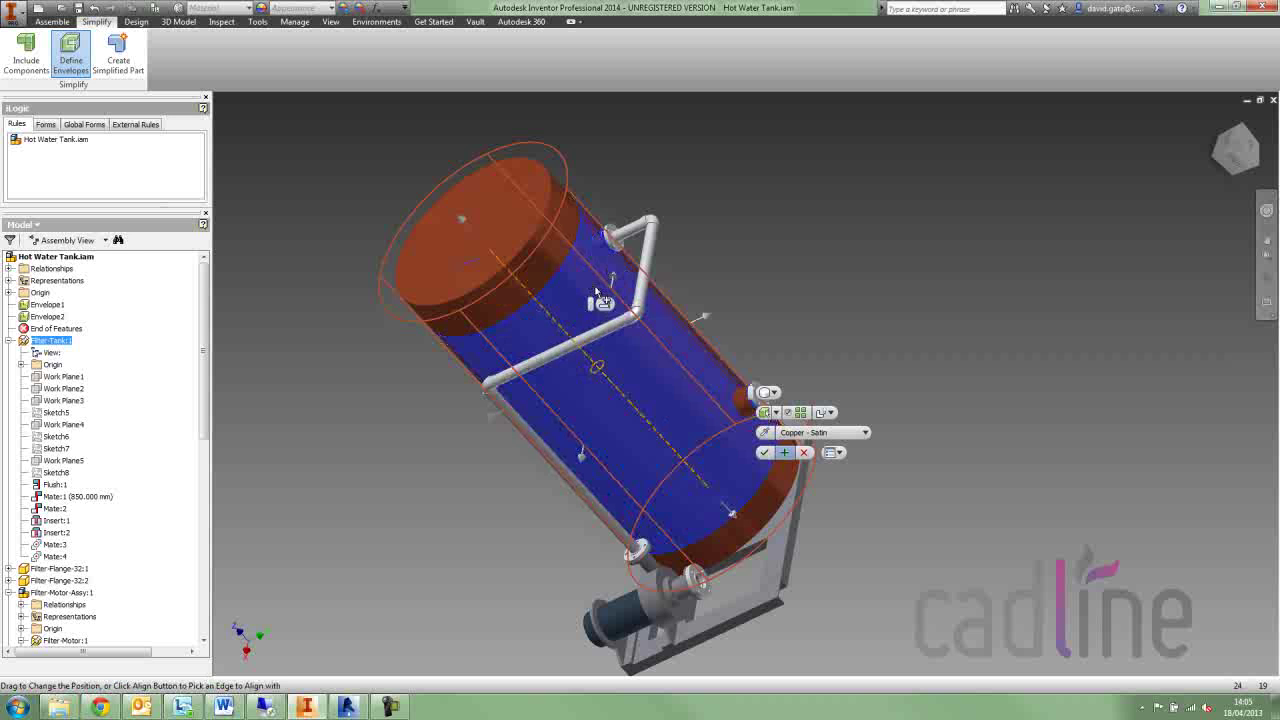
click(1219, 121)
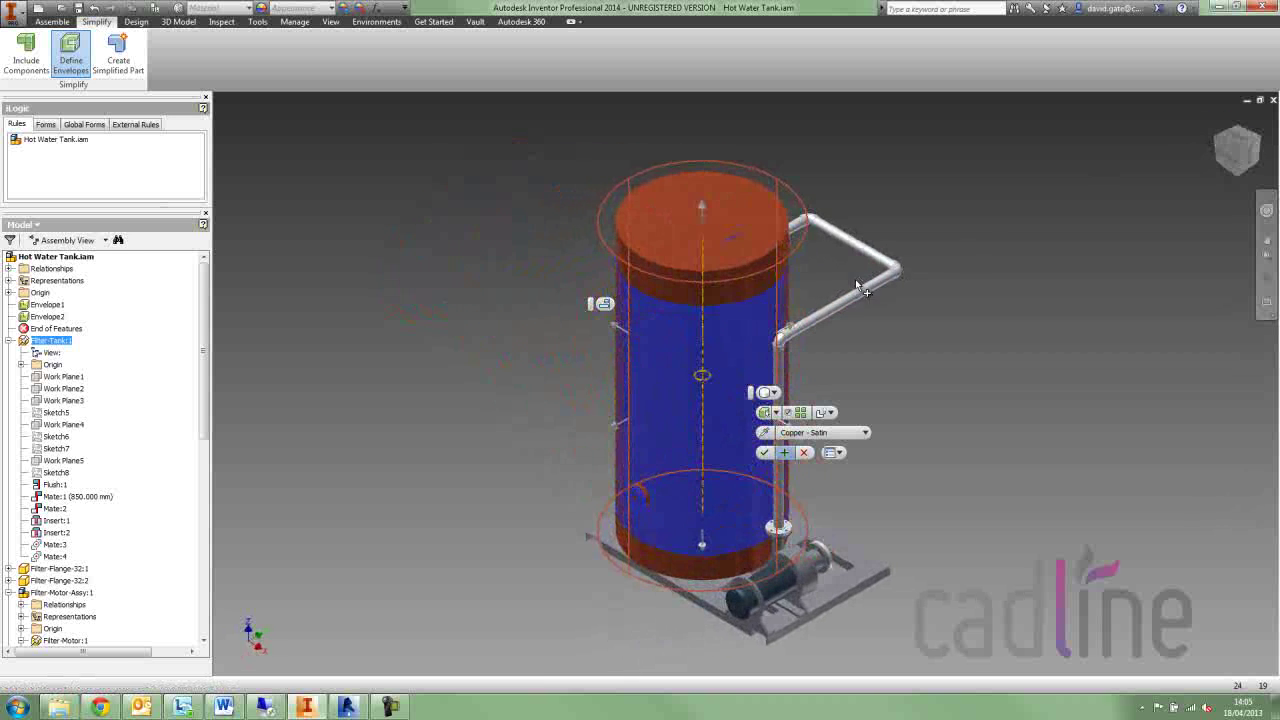
shift+middle_drag(923, 386, 808, 368)
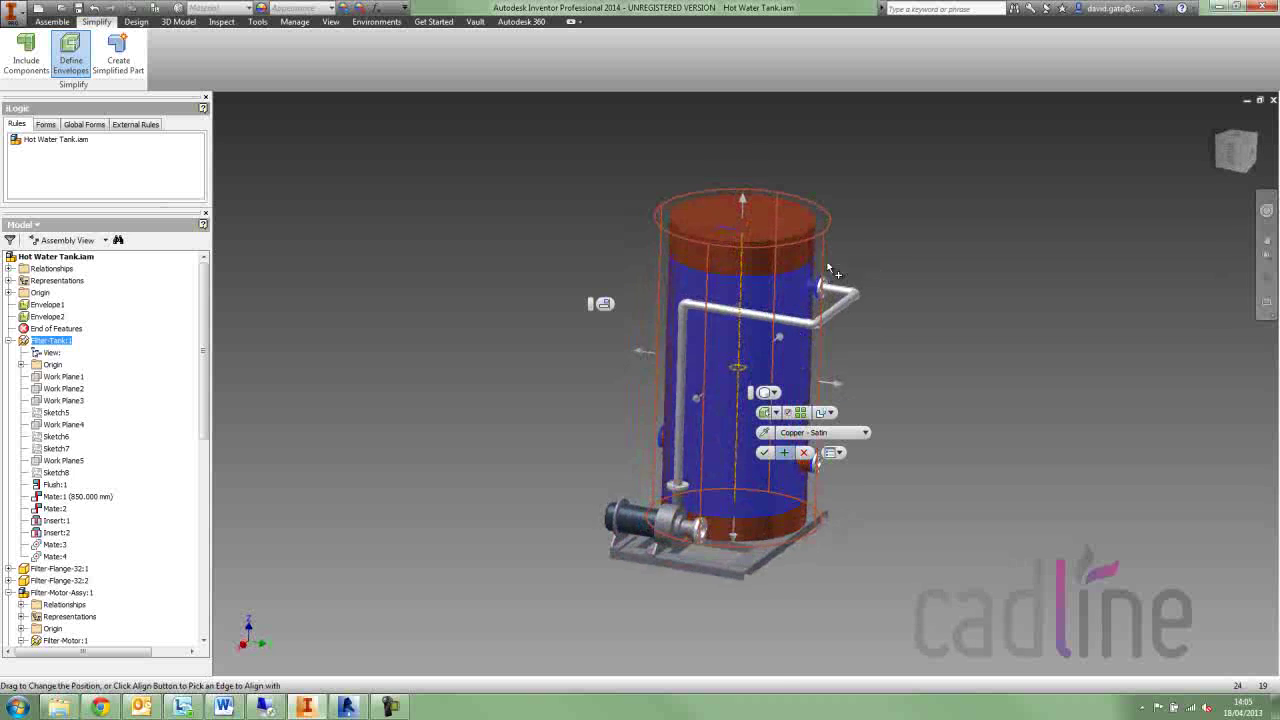
scroll(833, 268, down, 3)
click(604, 304)
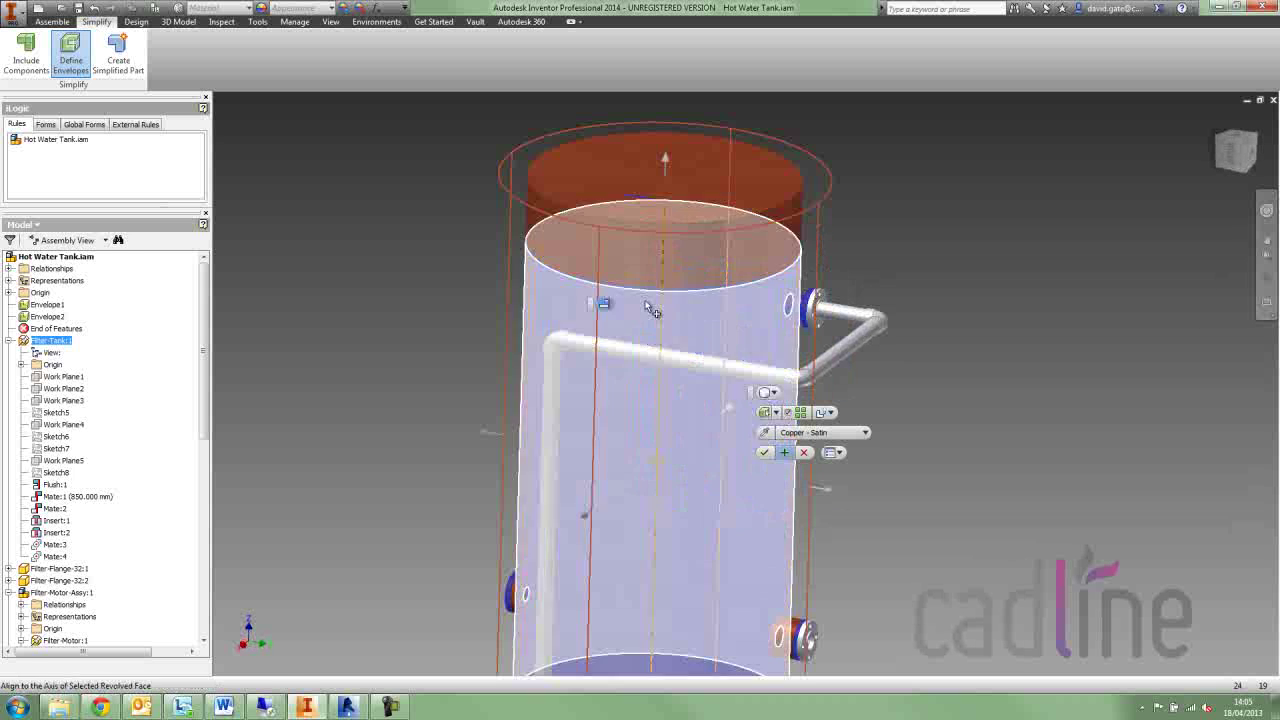
click(811, 310)
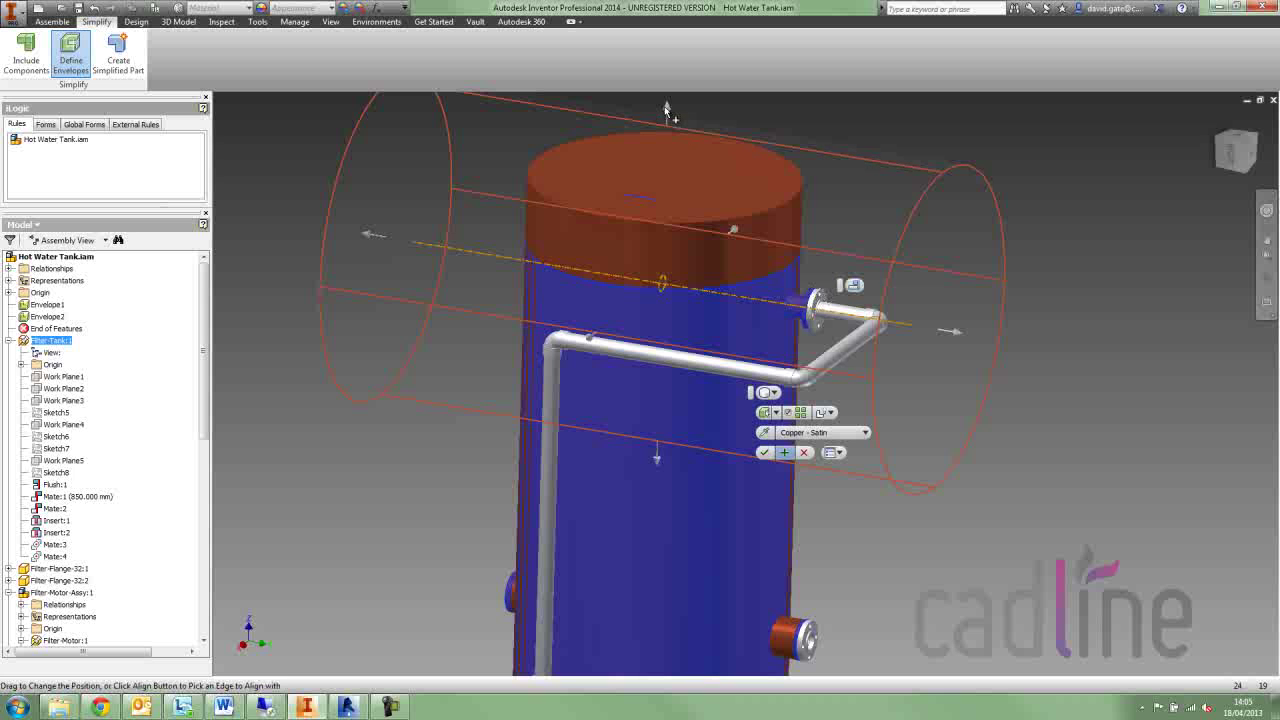
- Align the third envelope's radius with the upper nozzle flange's rim and its outer end with the flange face
middle_drag(667, 108, 656, 153)
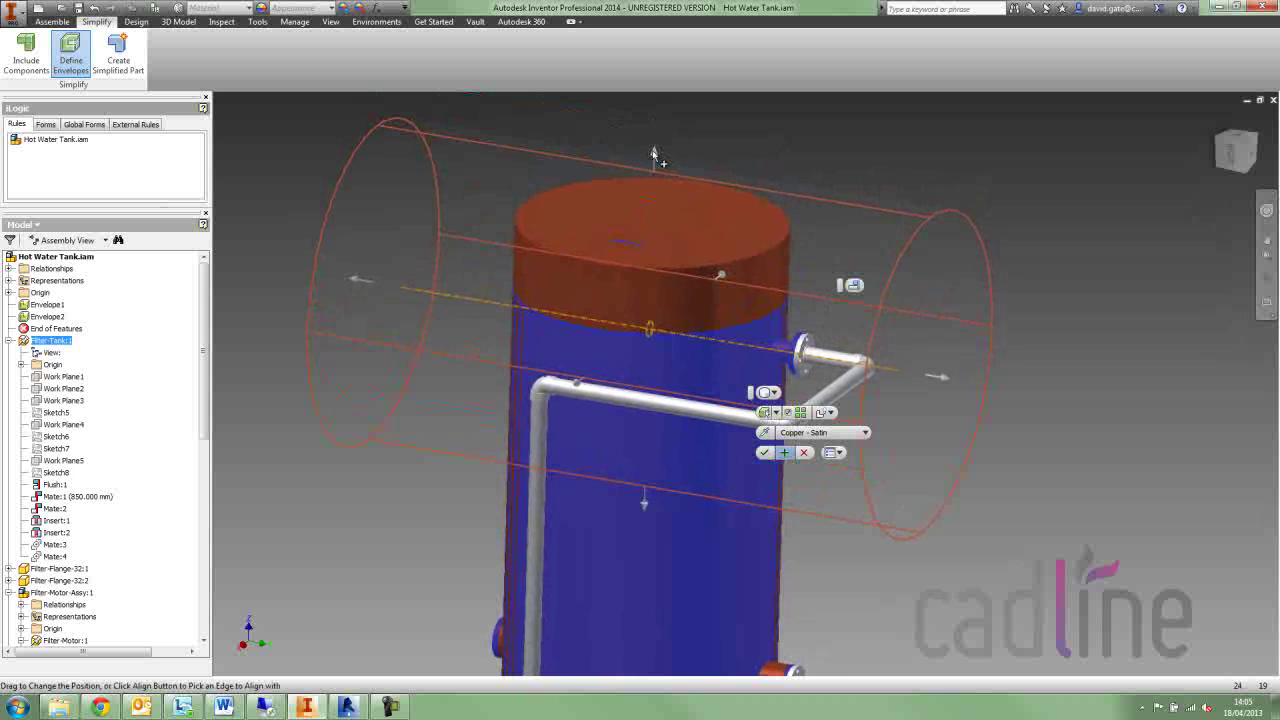
click(694, 131)
click(808, 345)
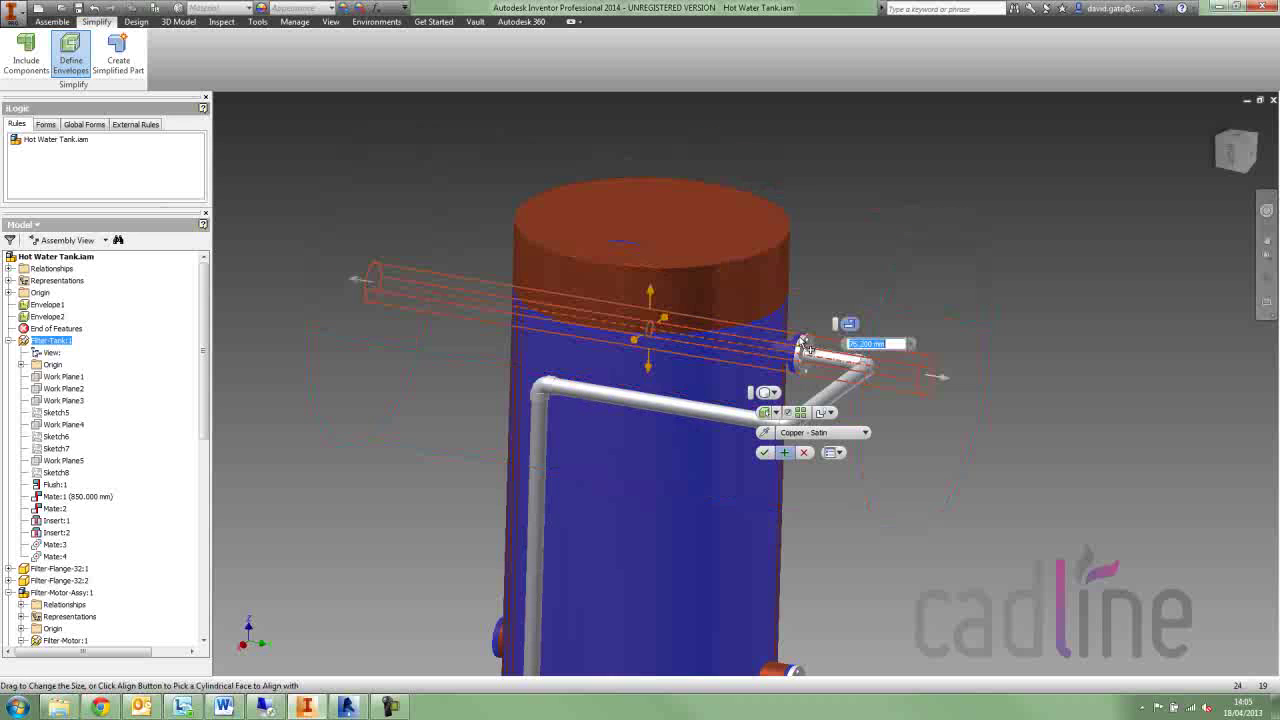
click(994, 365)
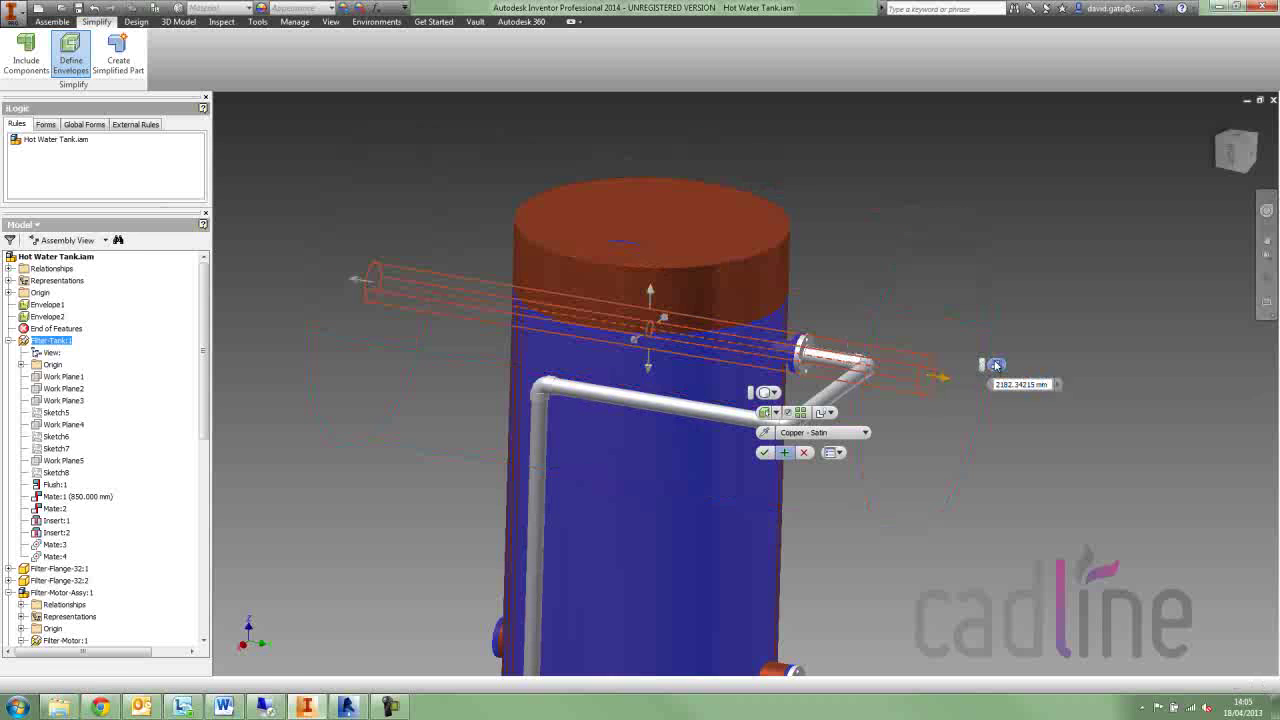
click(805, 362)
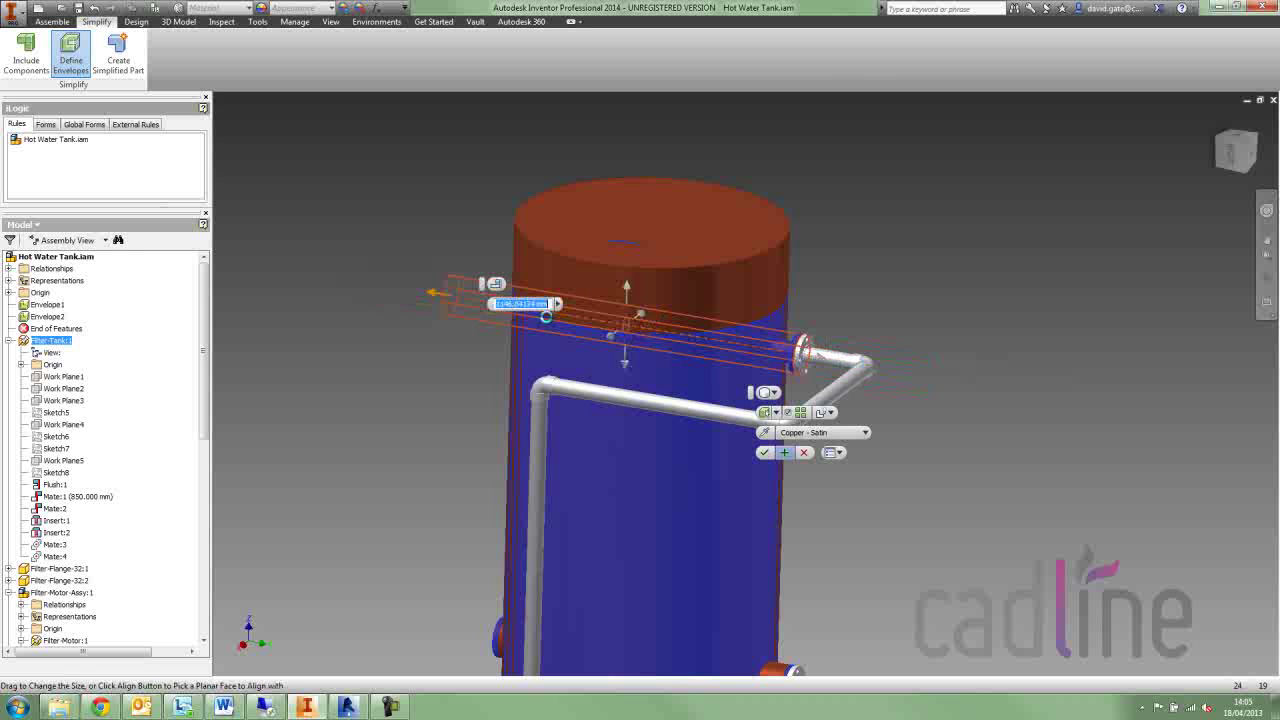
- Shorten the third envelope to about 763 mm so it ends inside the tank, and apply it with Hide Original
drag(545, 316, 619, 330)
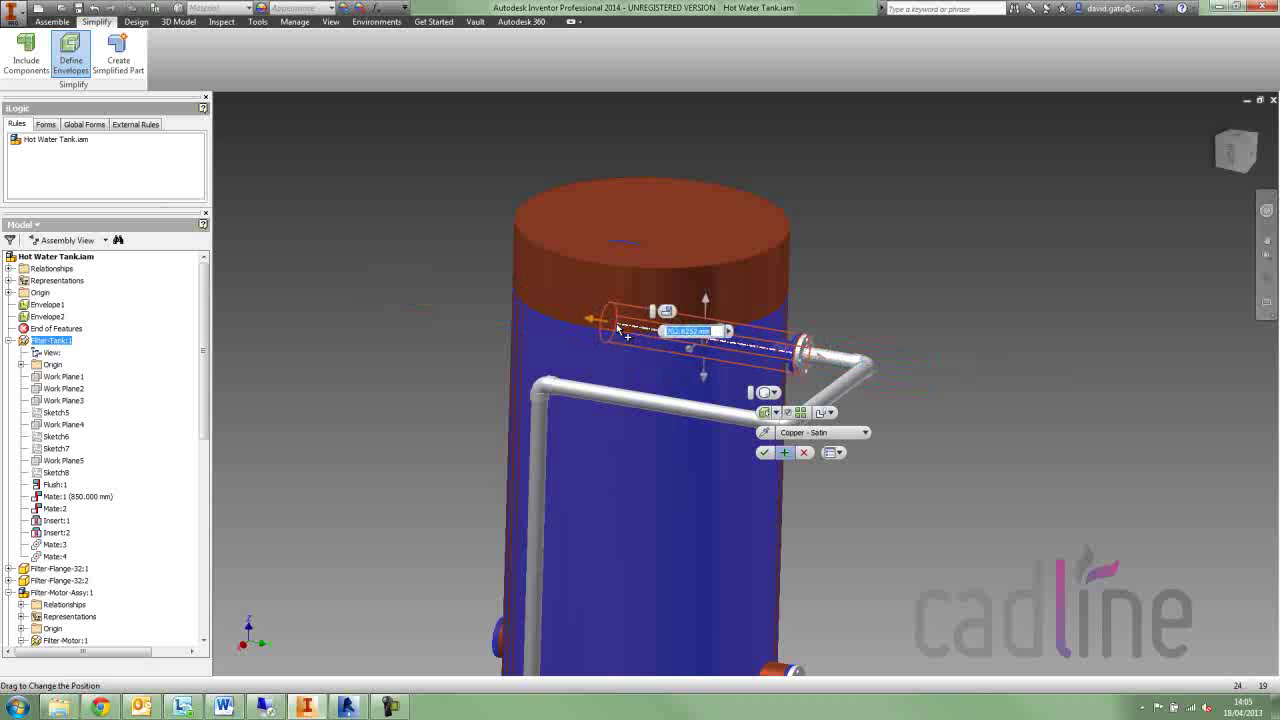
click(829, 412)
click(845, 445)
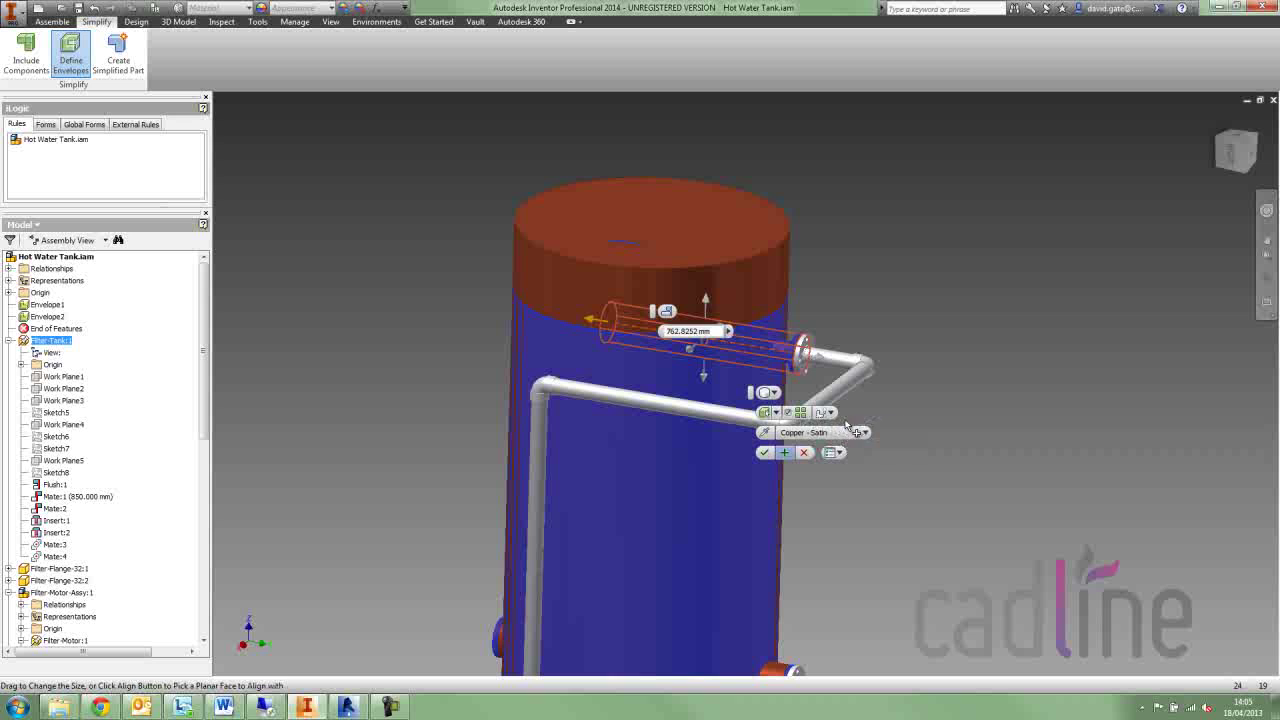
click(786, 454)
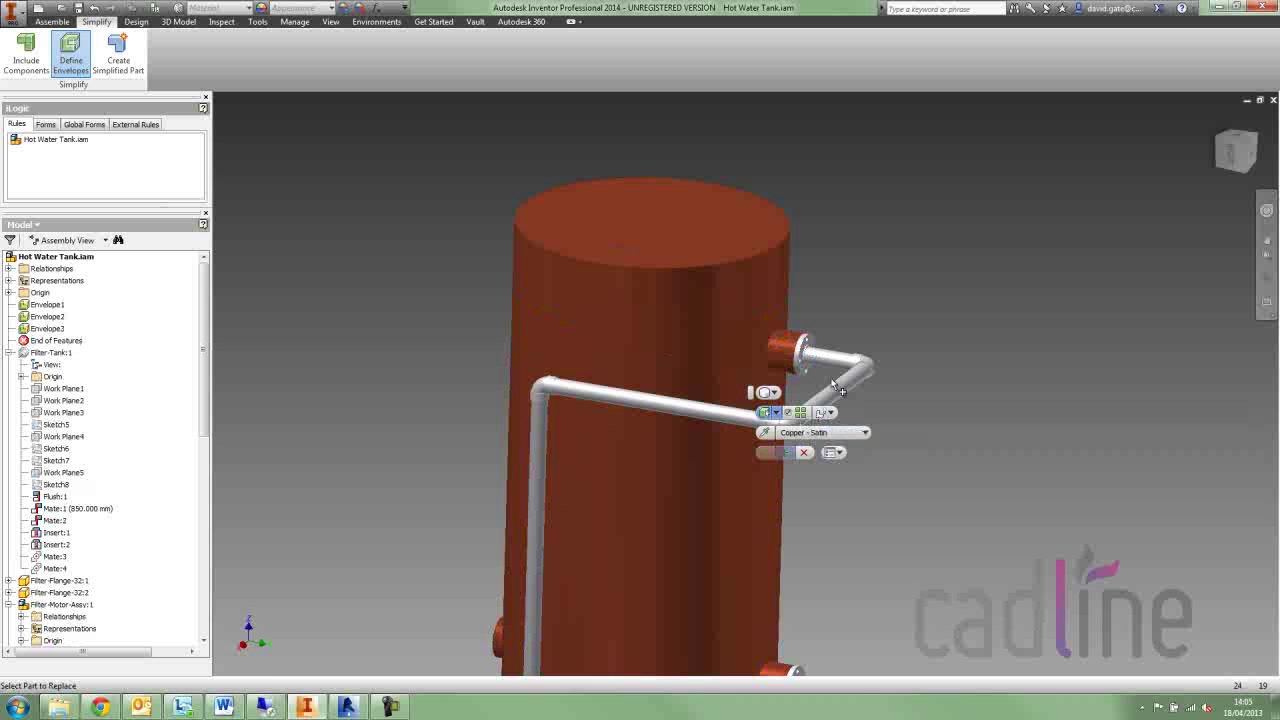
- Replace all occurrences of the tank nozzle flange, then the pump's end flange, with bounding-cylinder envelopes
click(805, 352)
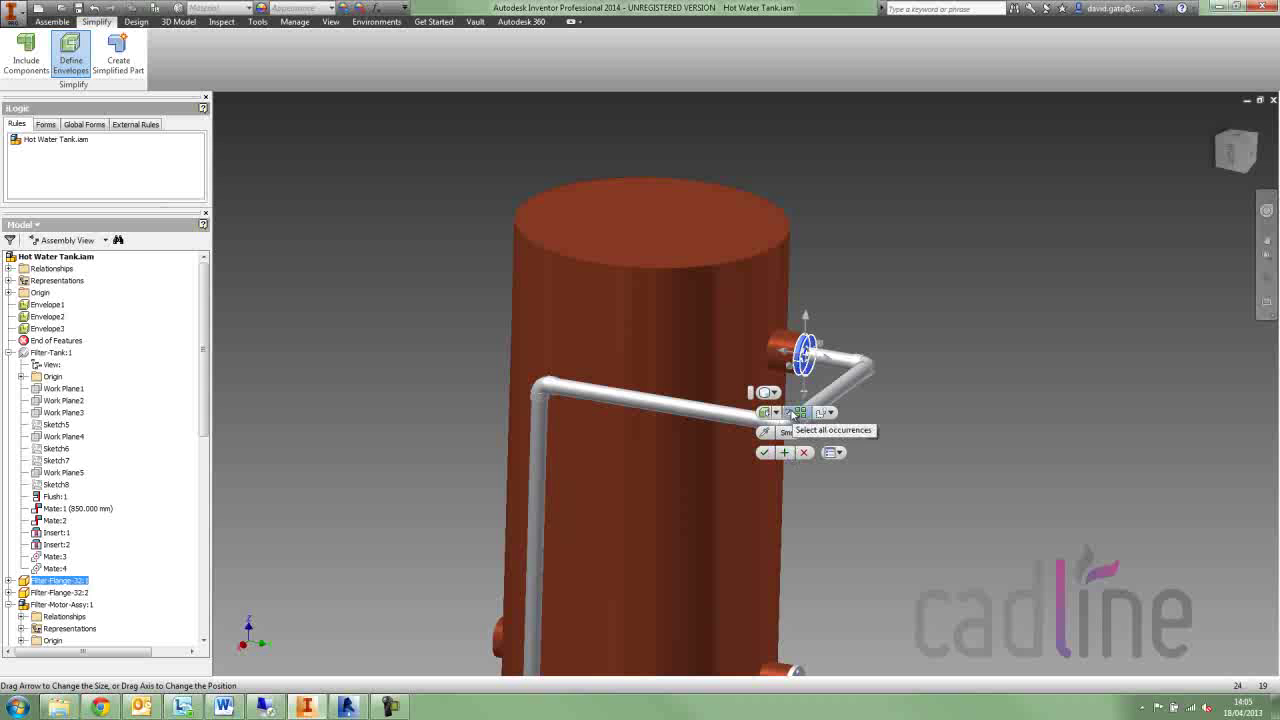
middle_drag(834, 517, 825, 465)
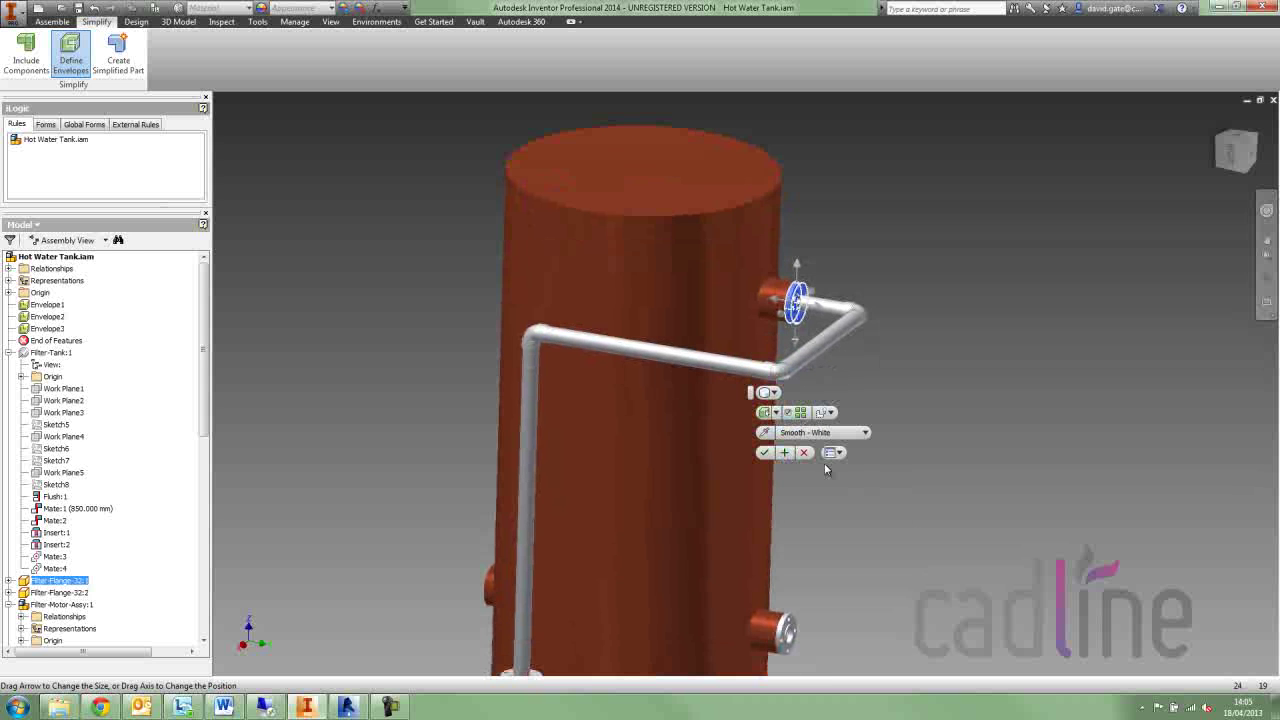
click(786, 453)
scroll(835, 505, up, 5)
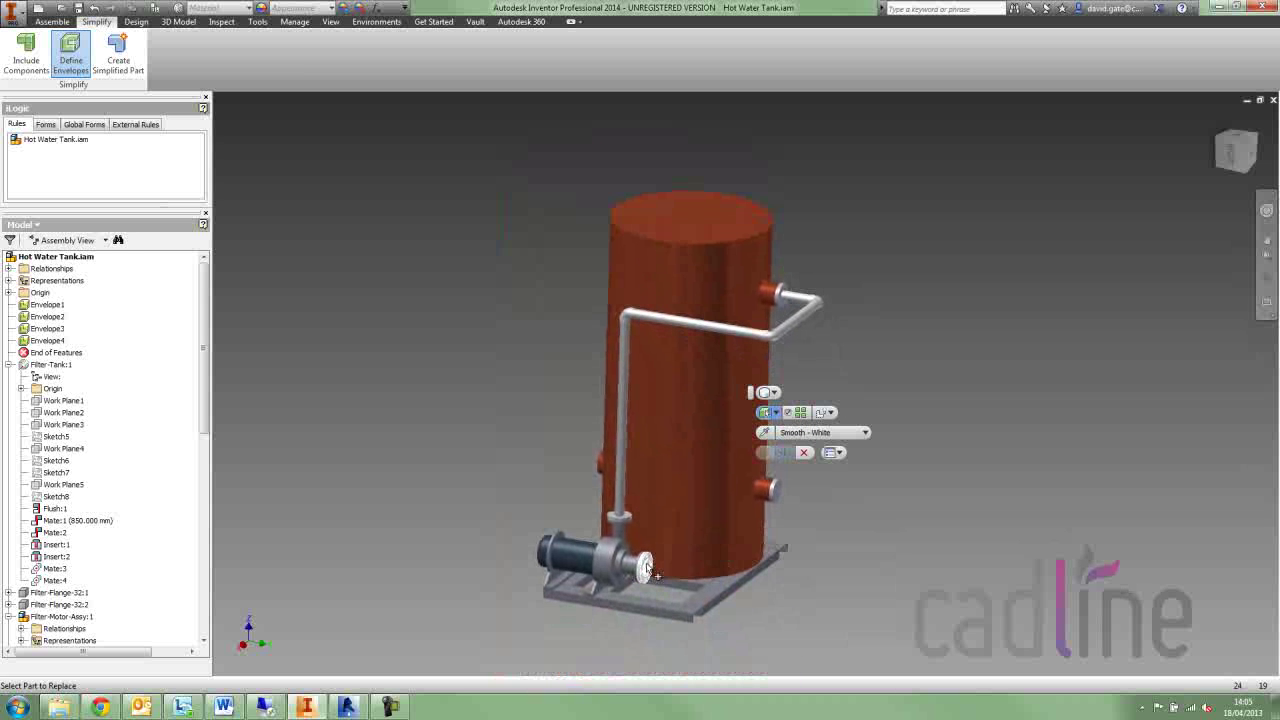
click(648, 566)
click(786, 454)
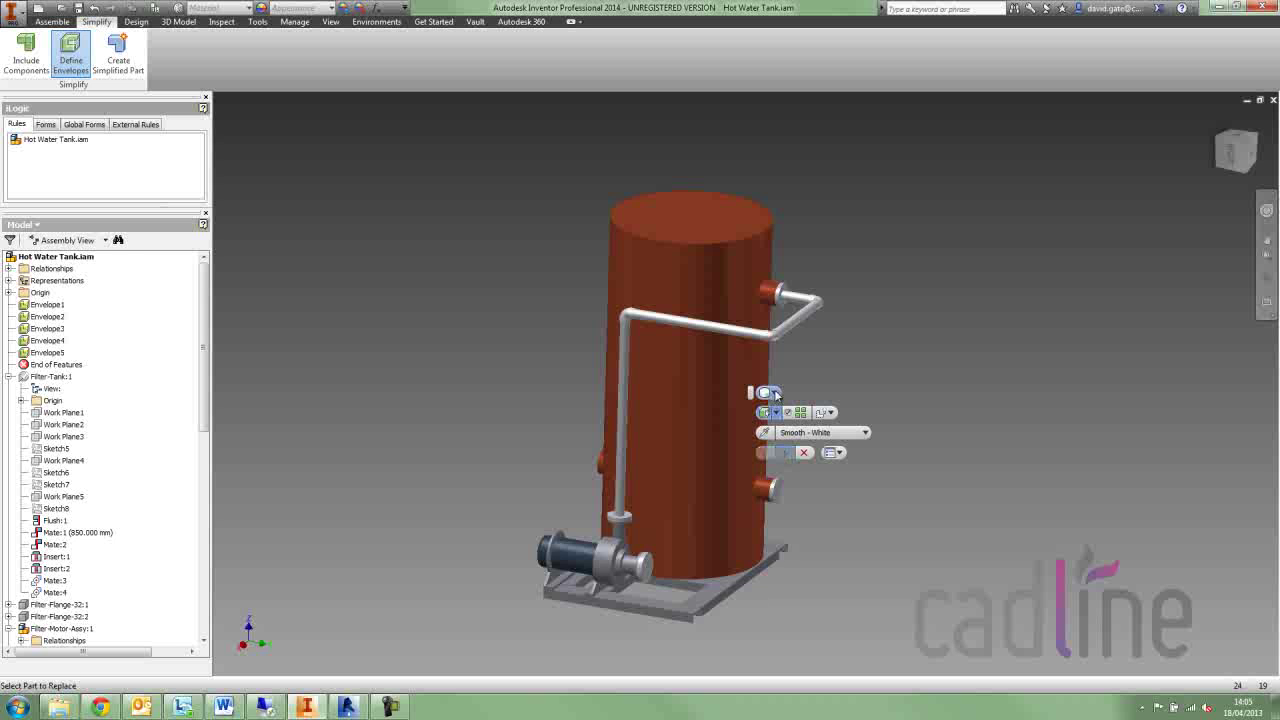
- Replace the two short pipe segments leading from the upper nozzle with bounding-cylinder envelopes
click(800, 313)
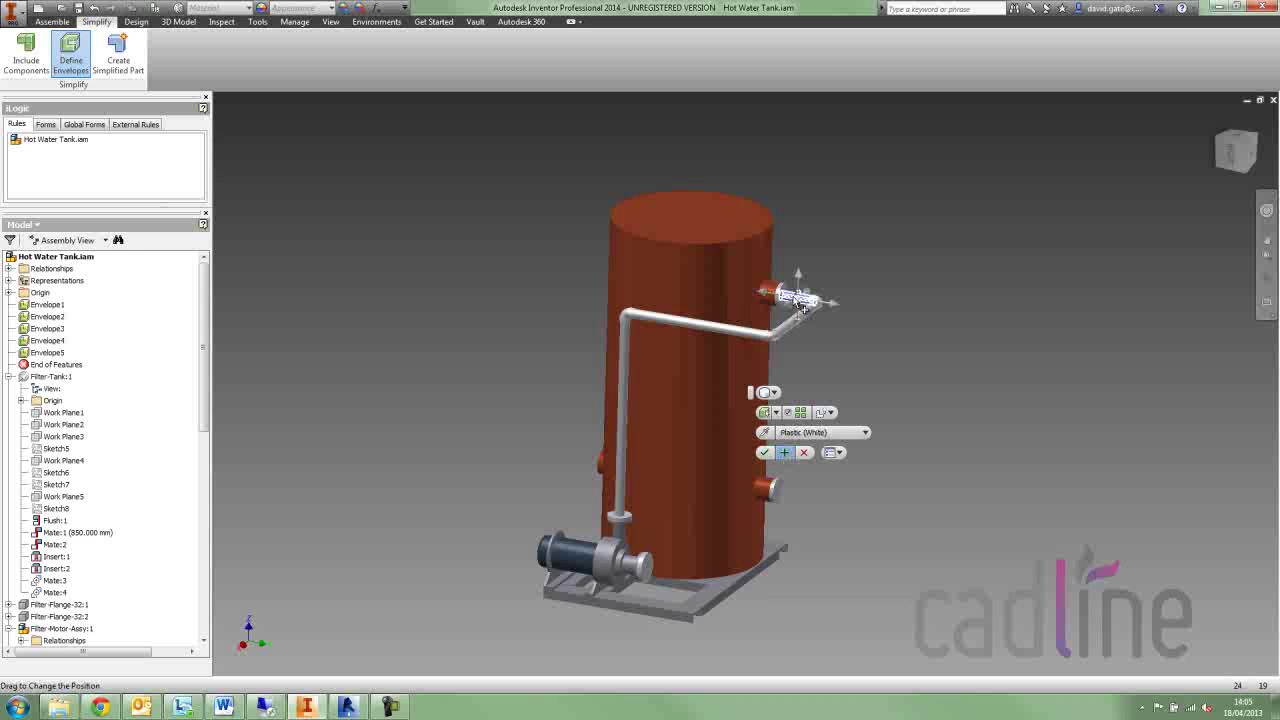
right_click(849, 323)
click(846, 279)
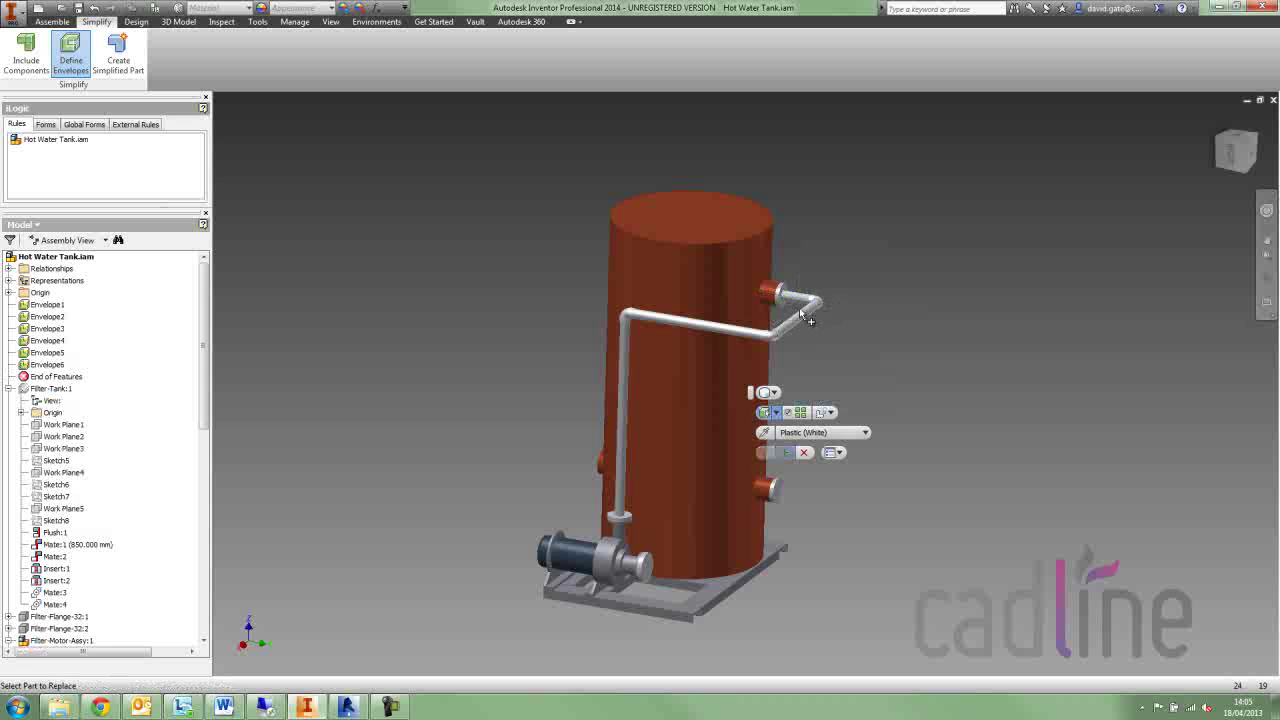
right_click(847, 333)
click(849, 290)
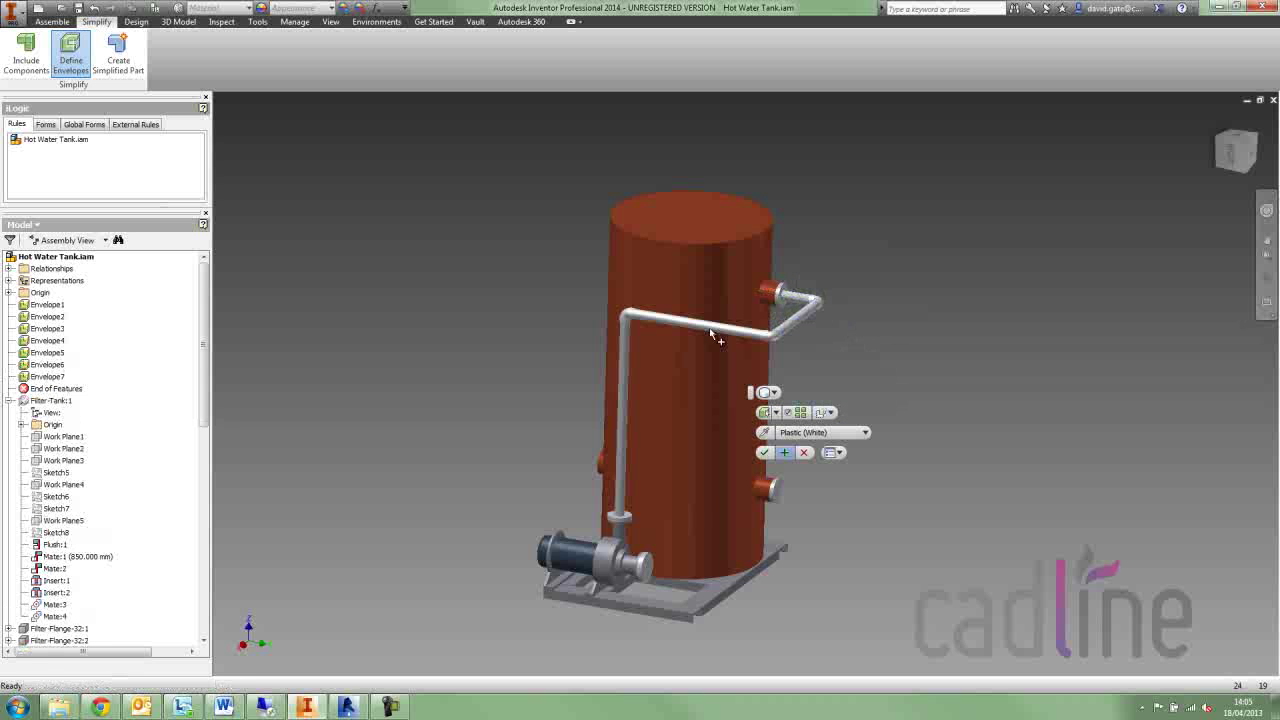
- Replace the pipe running across the tank and the vertical pipe down to the pump with bounding-cylinder envelopes
click(716, 333)
right_click(811, 334)
click(813, 292)
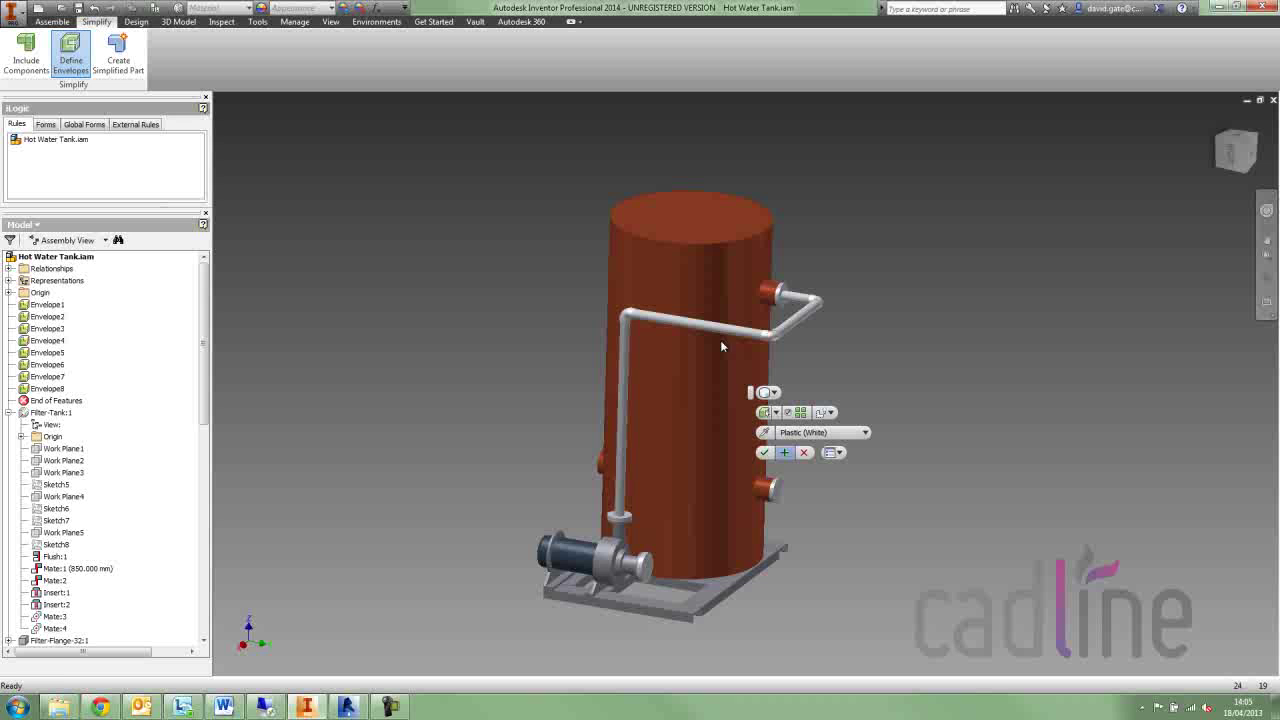
click(625, 372)
right_click(564, 348)
click(566, 307)
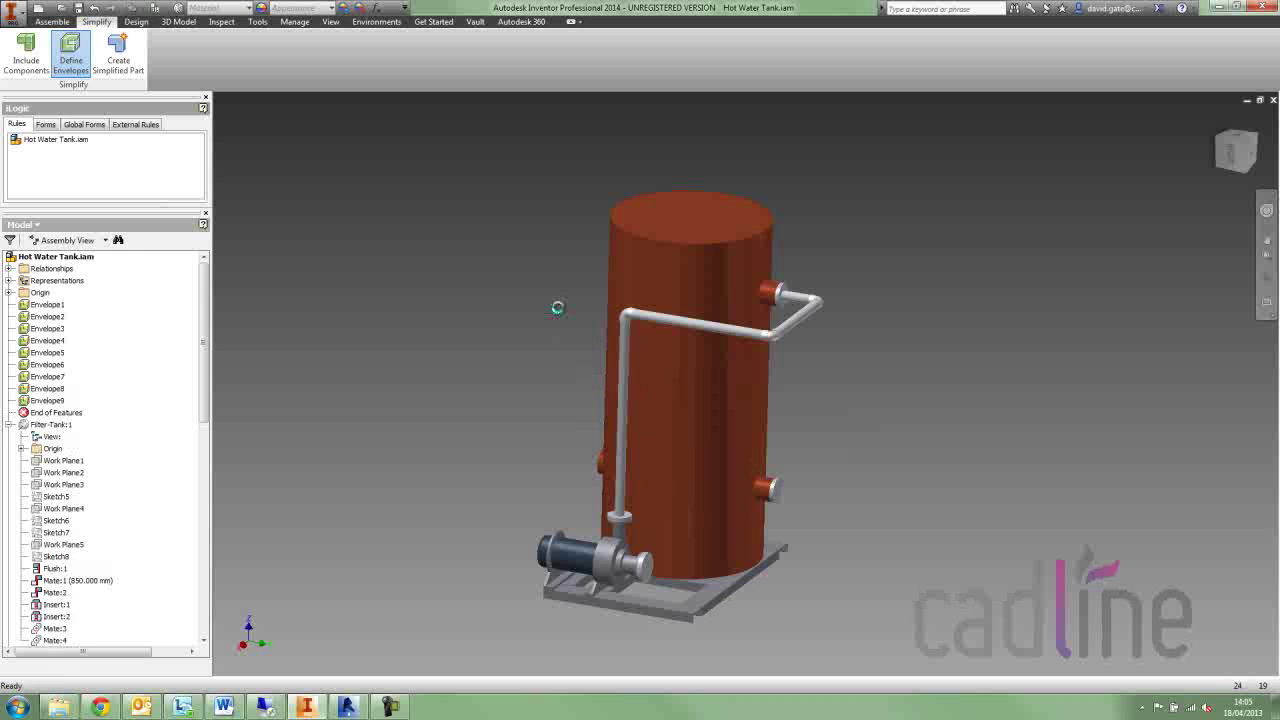
- Replace all the pipe elbows with bounding-box envelopes
click(816, 305)
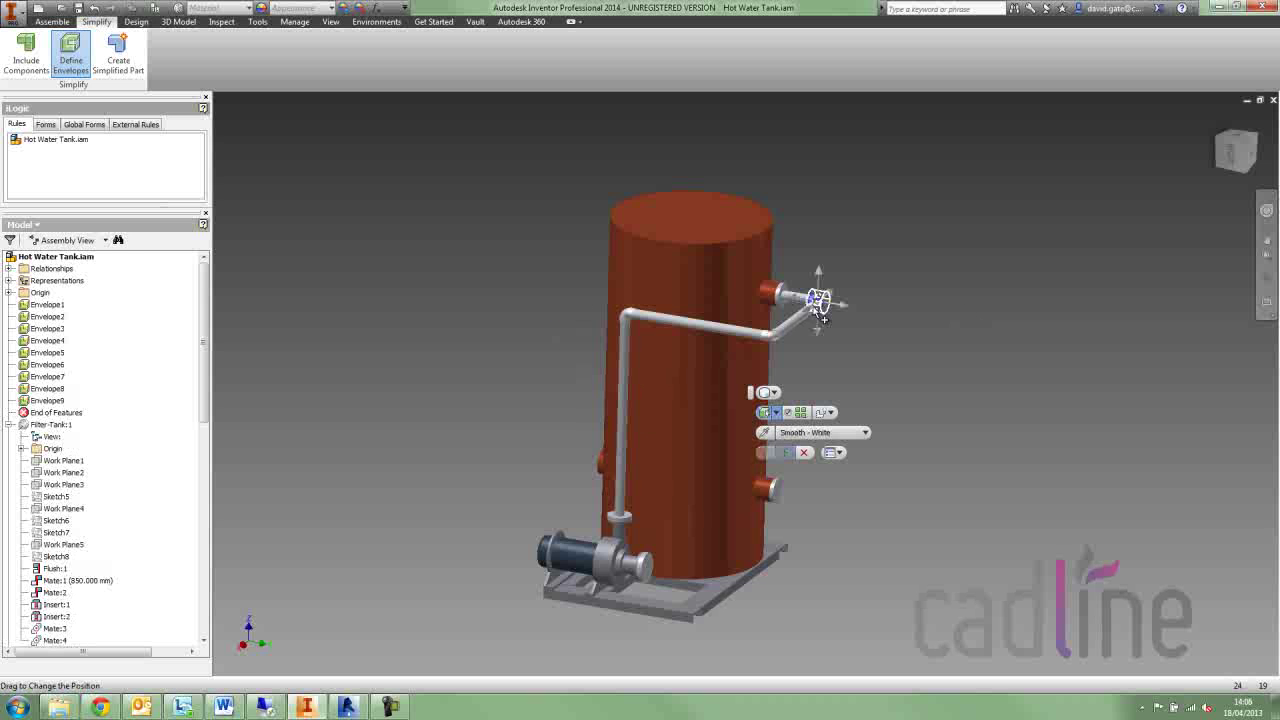
click(773, 393)
click(802, 409)
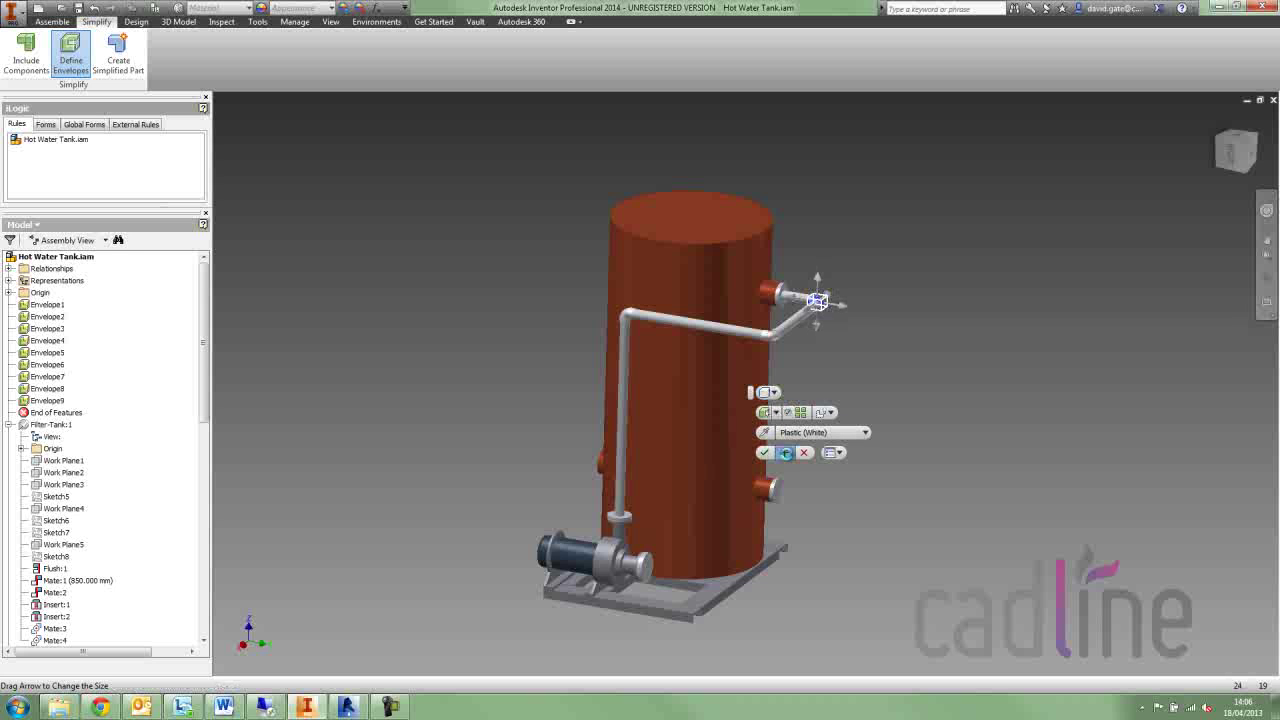
click(785, 453)
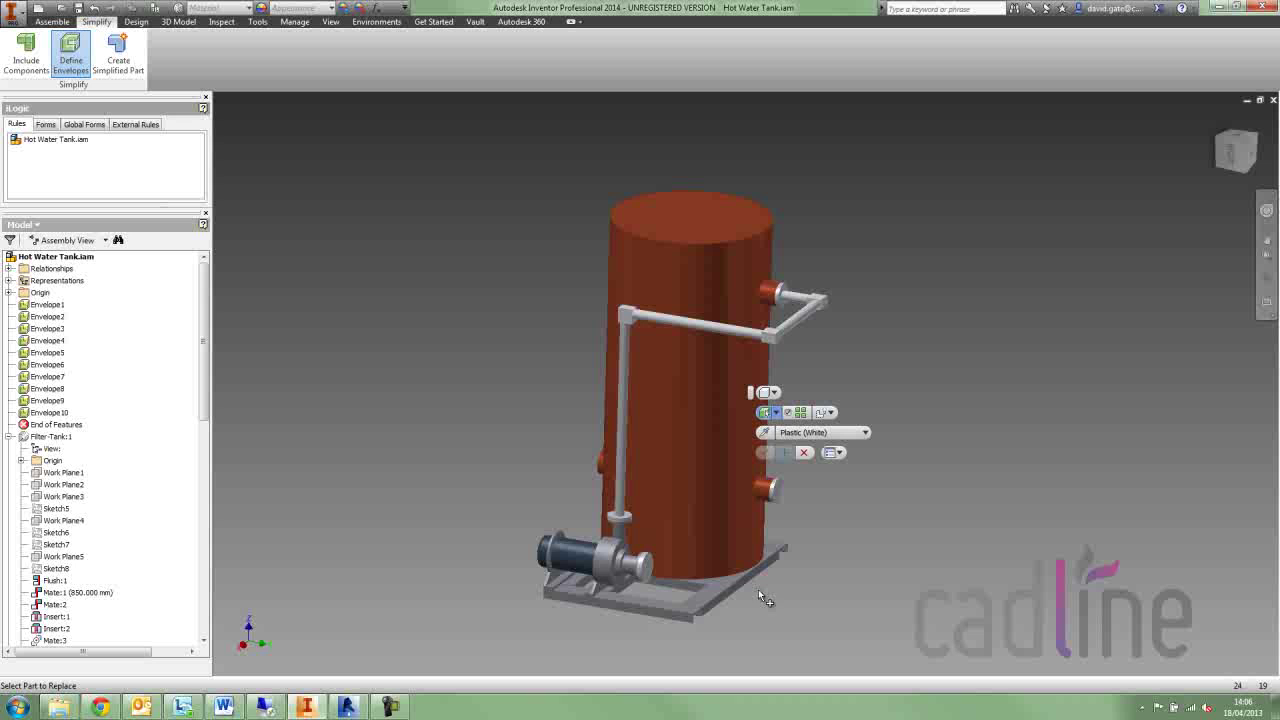
- Replace the base frame's end beams, long side beams and inner cross member with bounding-box envelopes
click(787, 557)
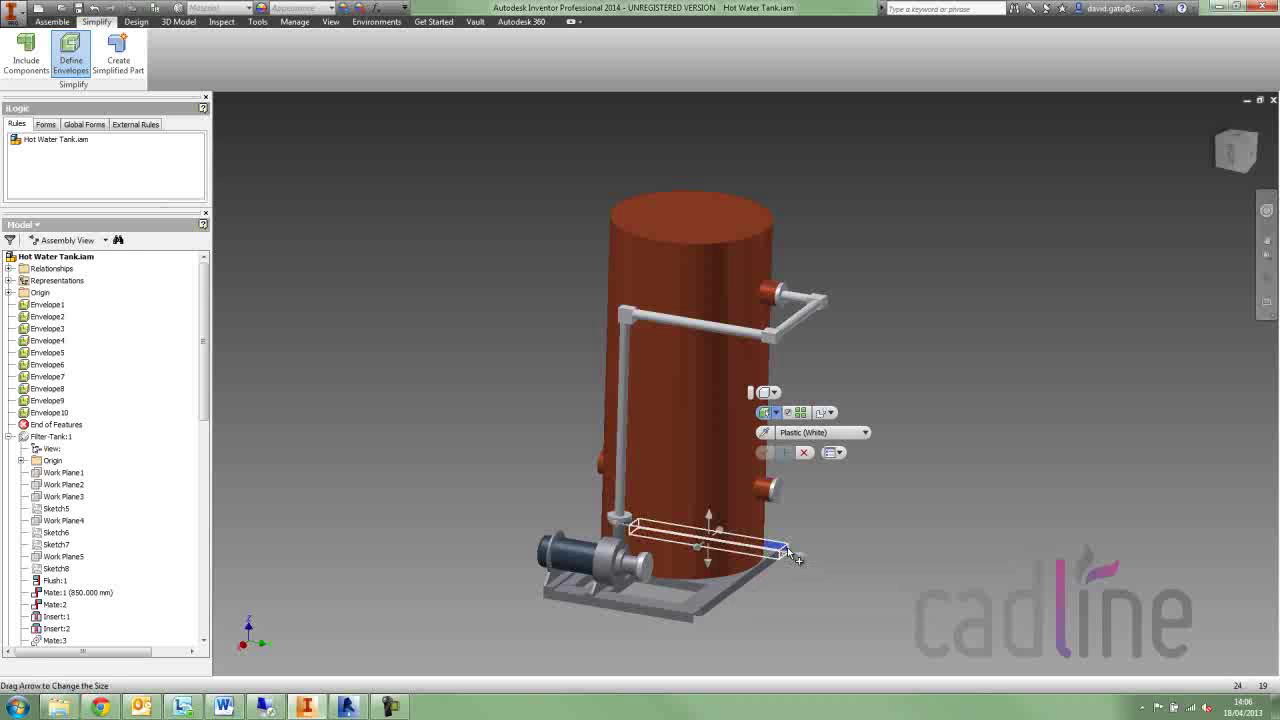
right_click(846, 524)
click(848, 480)
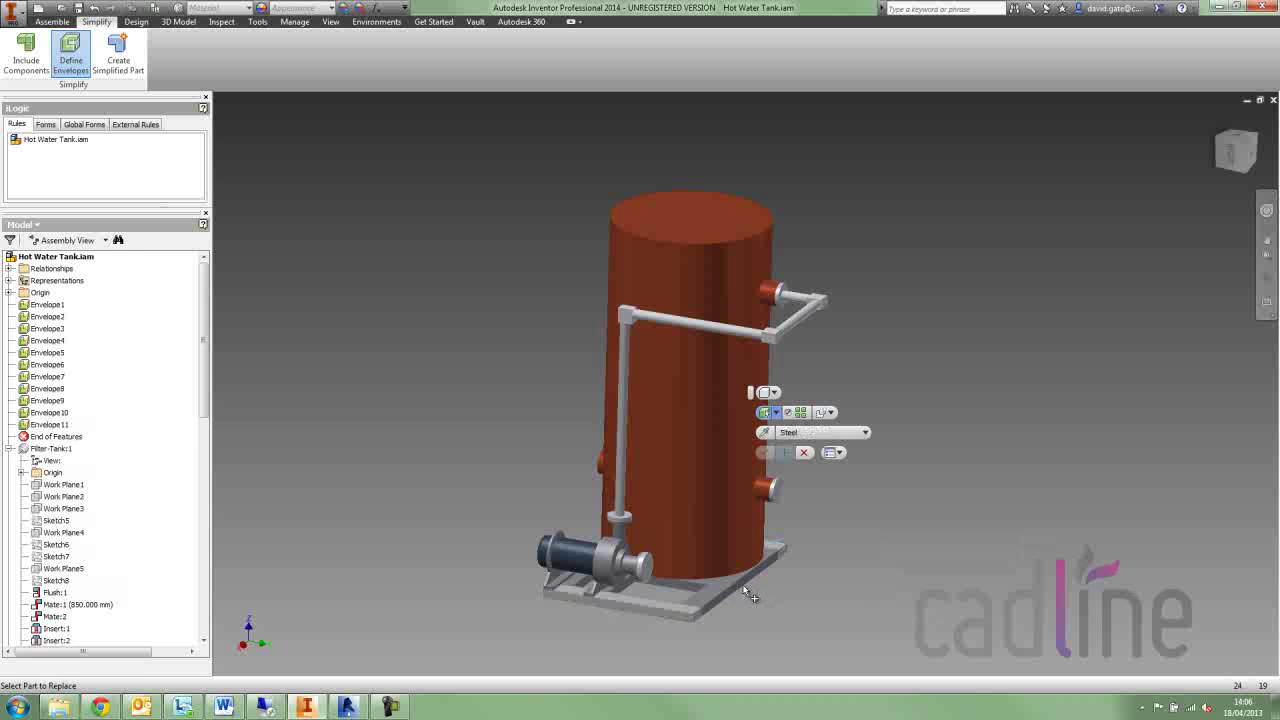
click(730, 588)
right_click(832, 546)
click(834, 508)
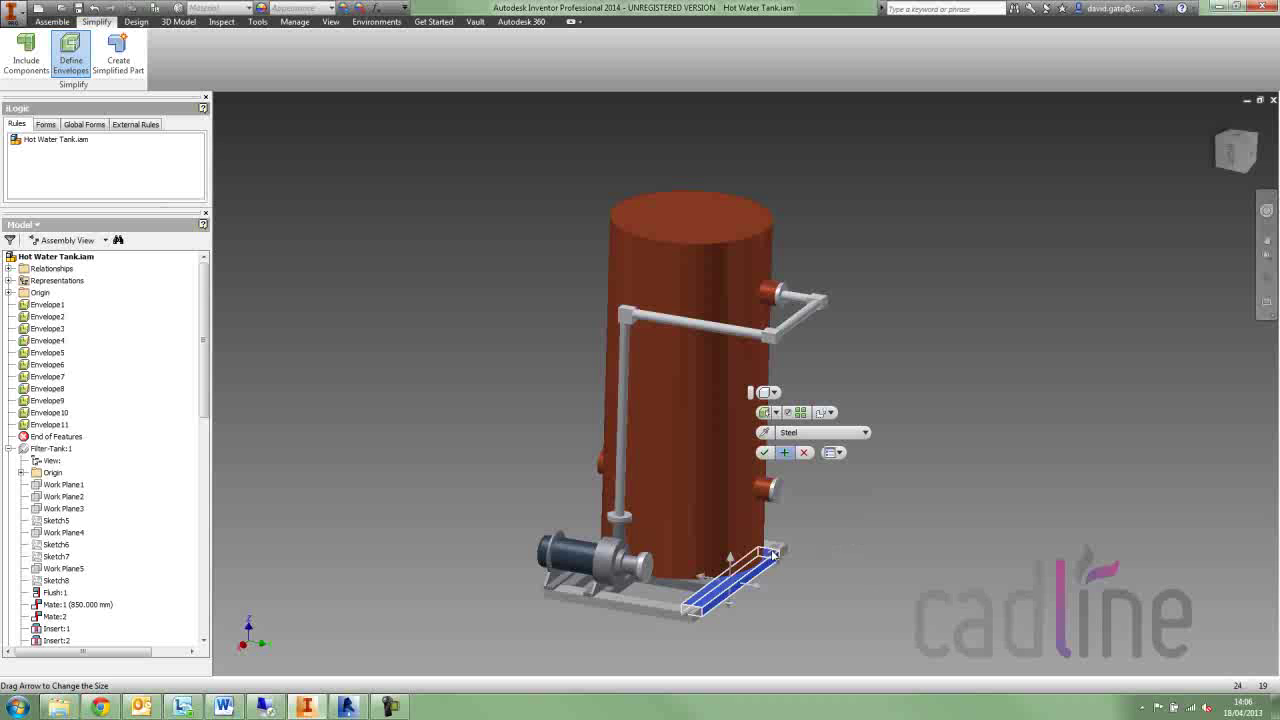
click(708, 586)
right_click(873, 582)
click(874, 541)
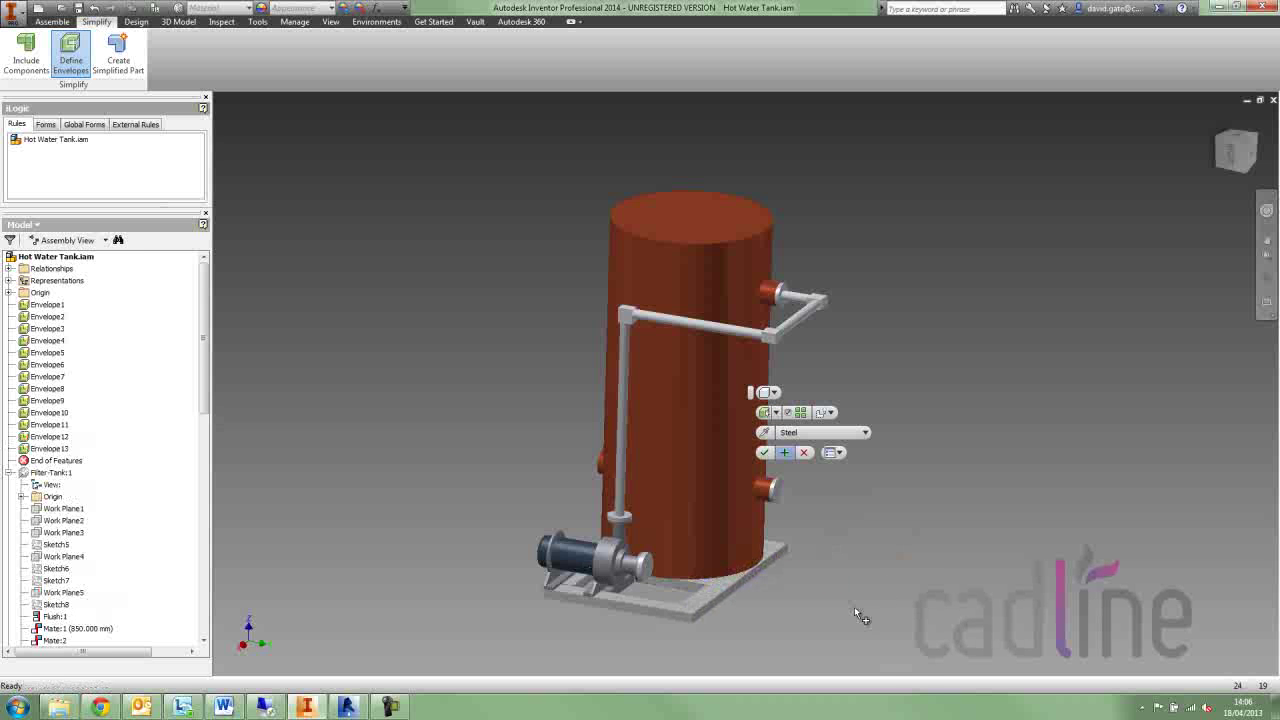
- Replace the remaining frame cross member beneath the pump with a bounding-box envelope
shift+middle_drag(856, 607, 812, 400)
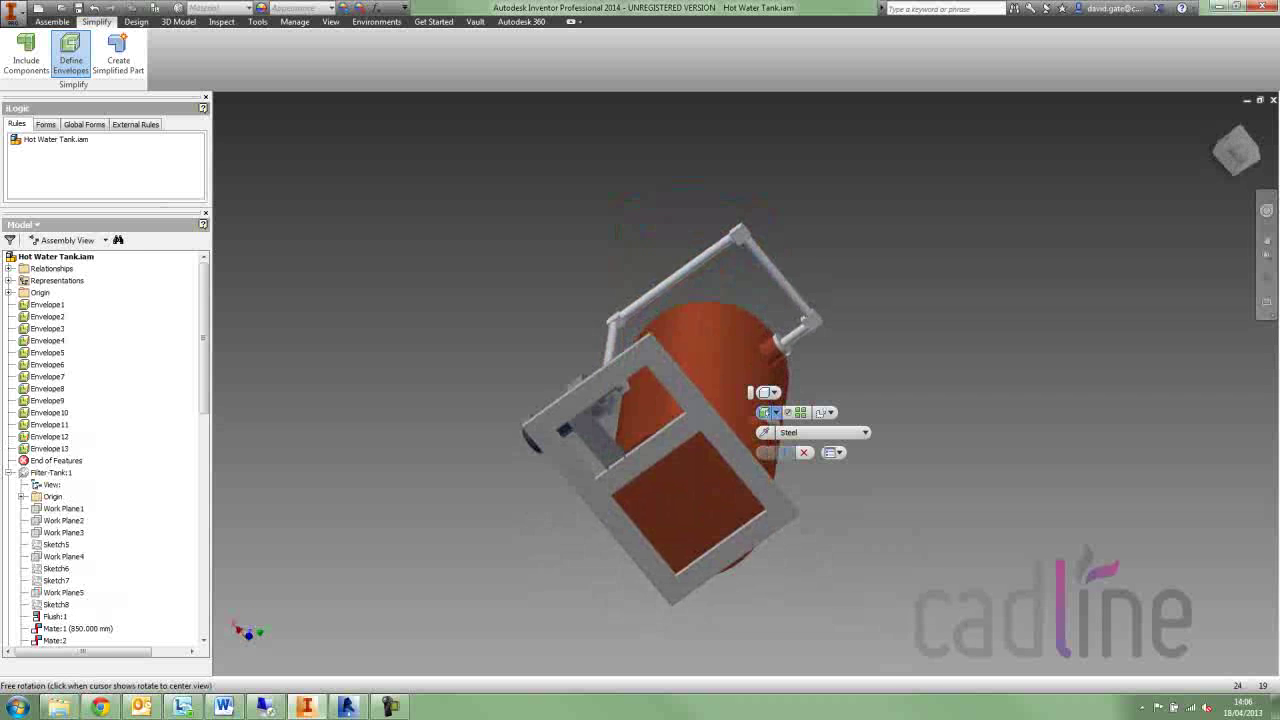
click(592, 437)
right_click(503, 345)
click(502, 306)
- Define a bounding-cylinder envelope on the pump and motor unit and align its radius with the round pump housing
shift+middle_drag(500, 322, 515, 427)
scroll(641, 547, up, 6)
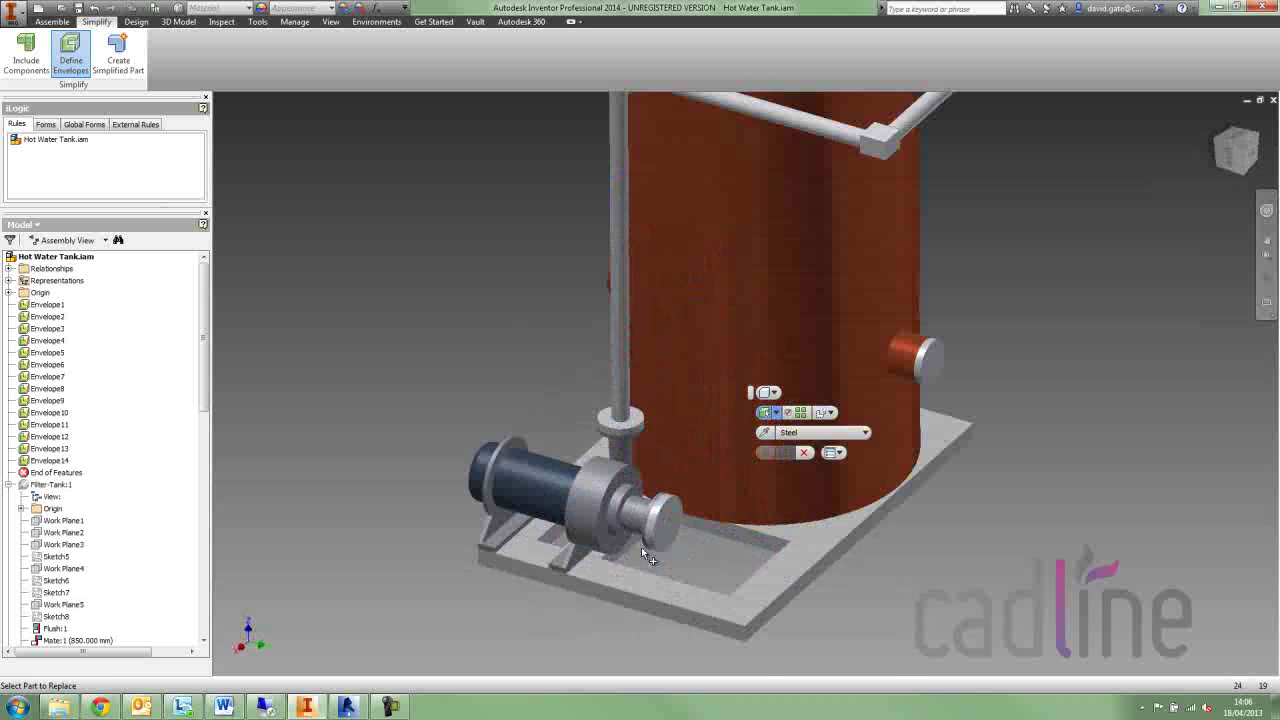
scroll(330, 197, down, 5)
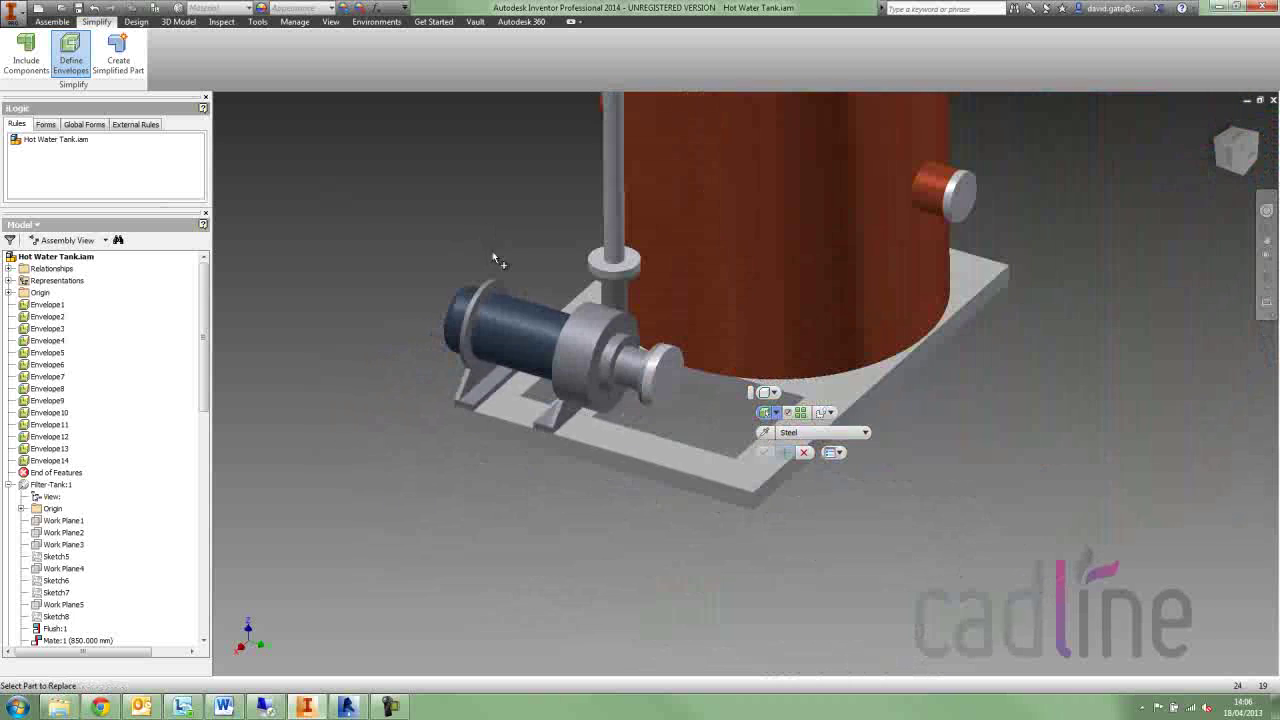
click(774, 394)
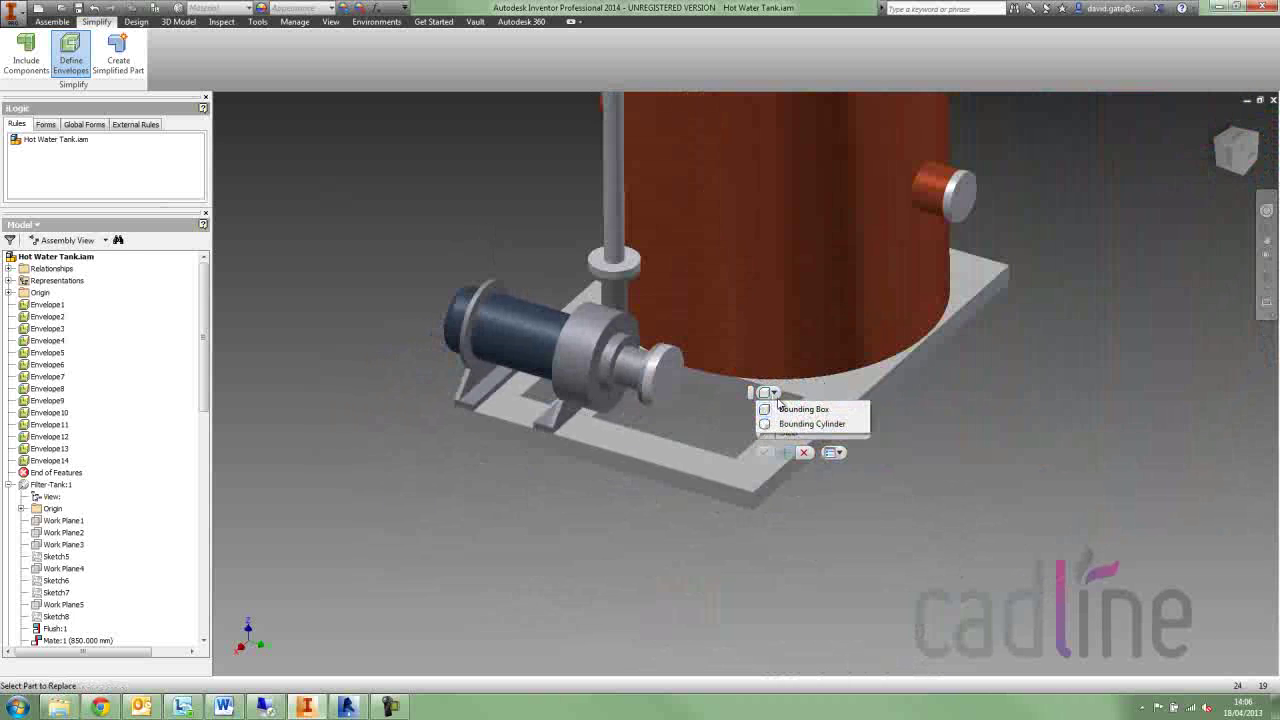
click(811, 424)
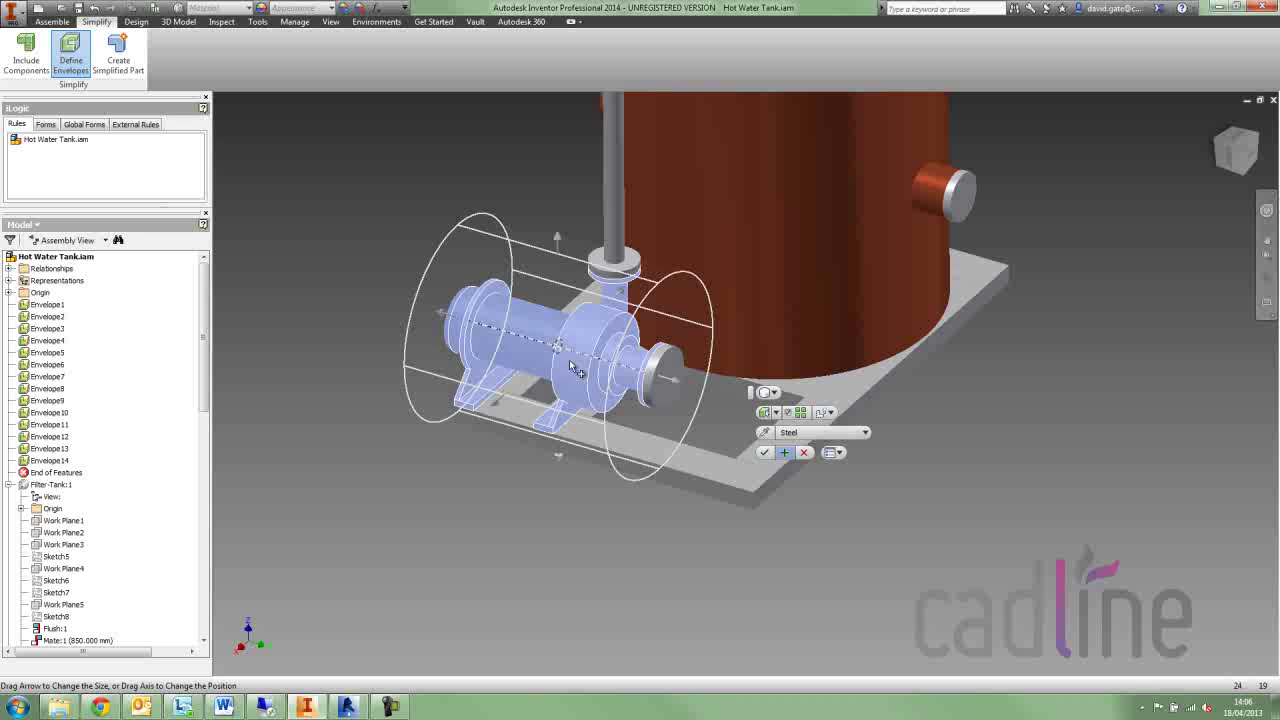
click(569, 359)
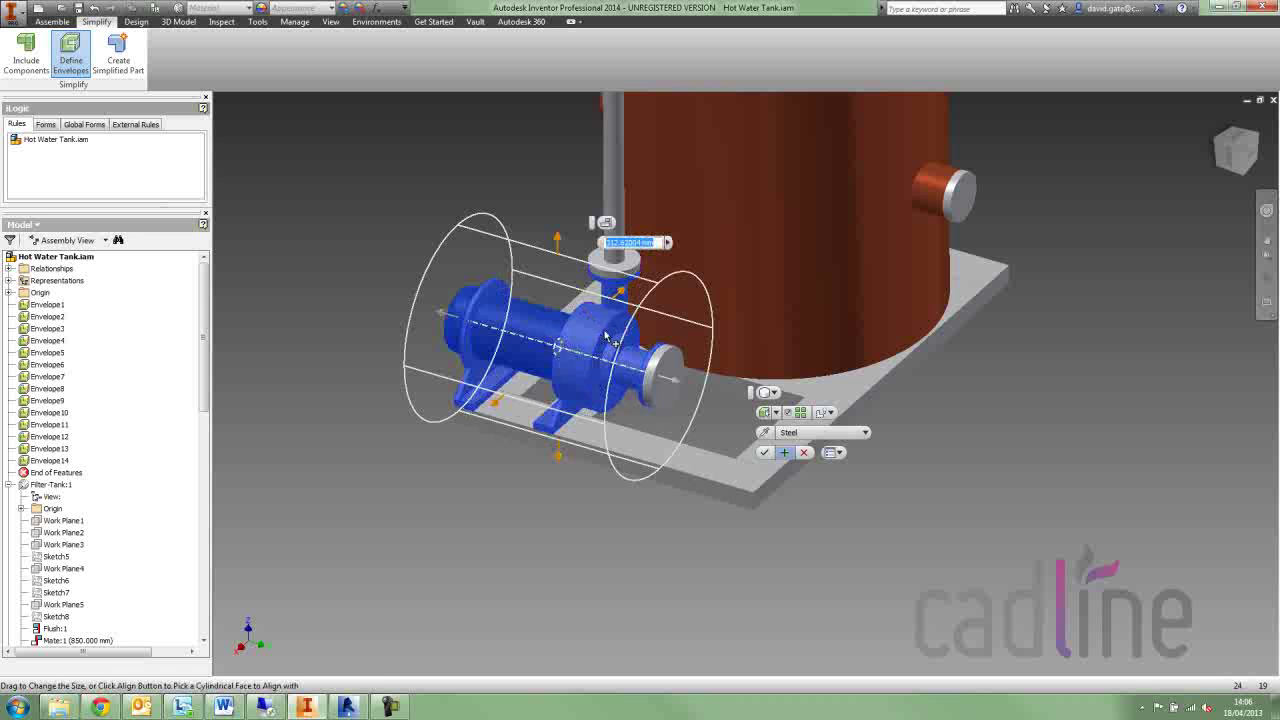
click(605, 222)
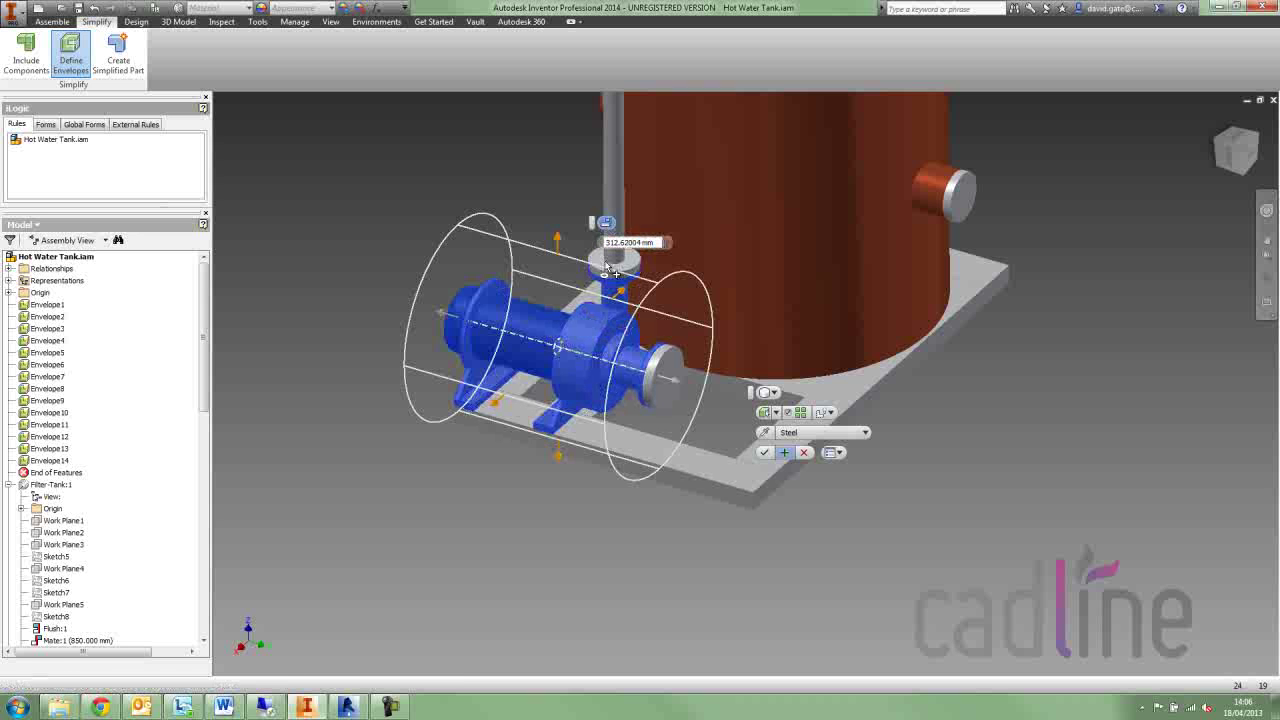
click(615, 322)
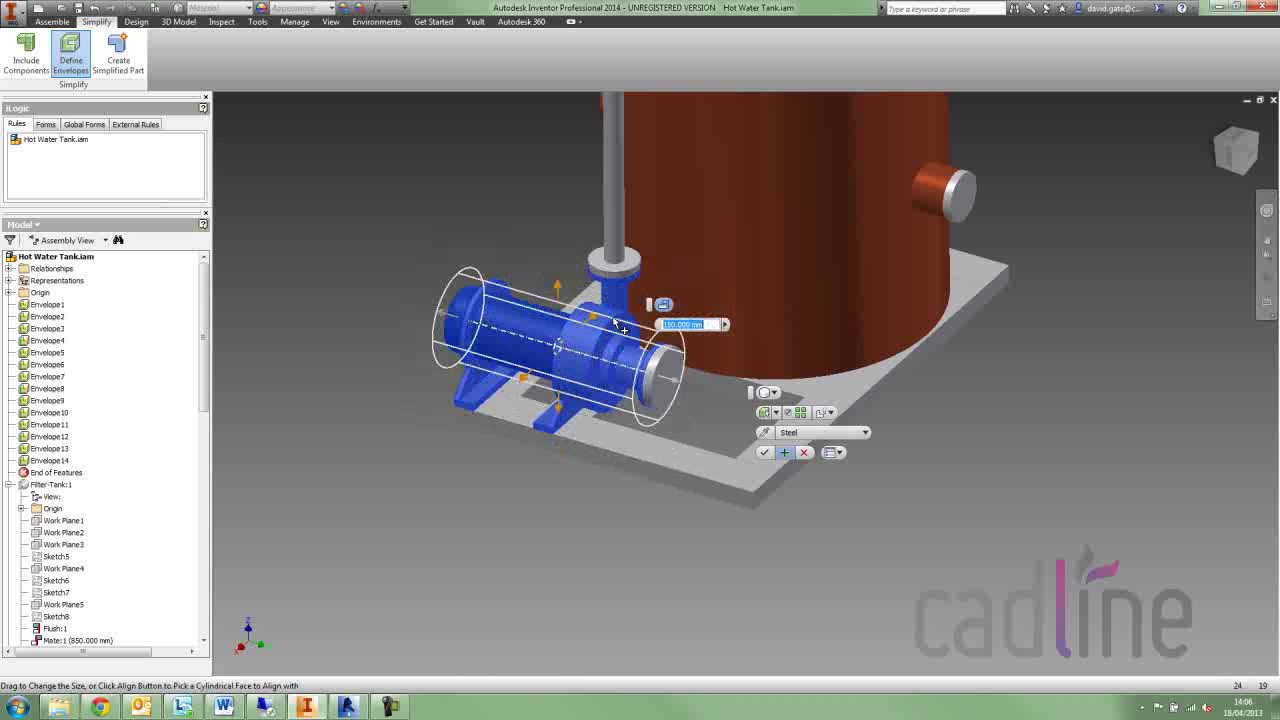
- Keep the original pump and motor visible and apply the cylindrical envelope
click(829, 412)
click(859, 441)
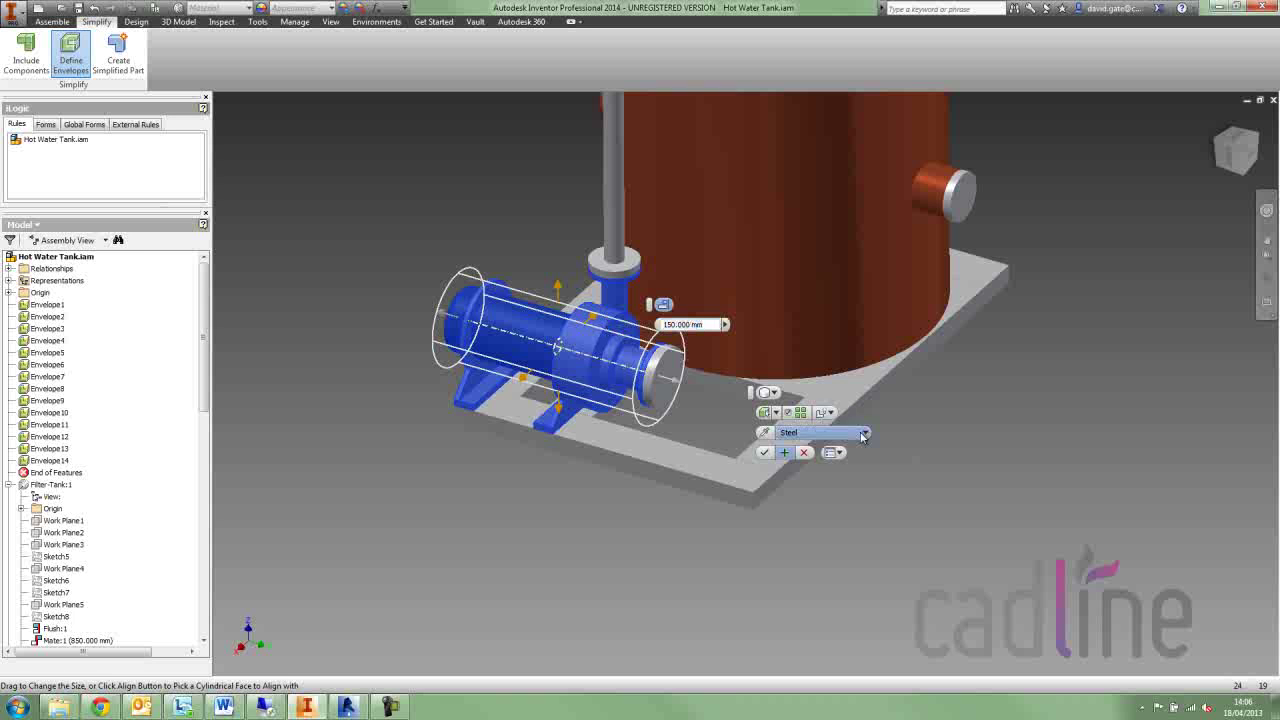
click(786, 453)
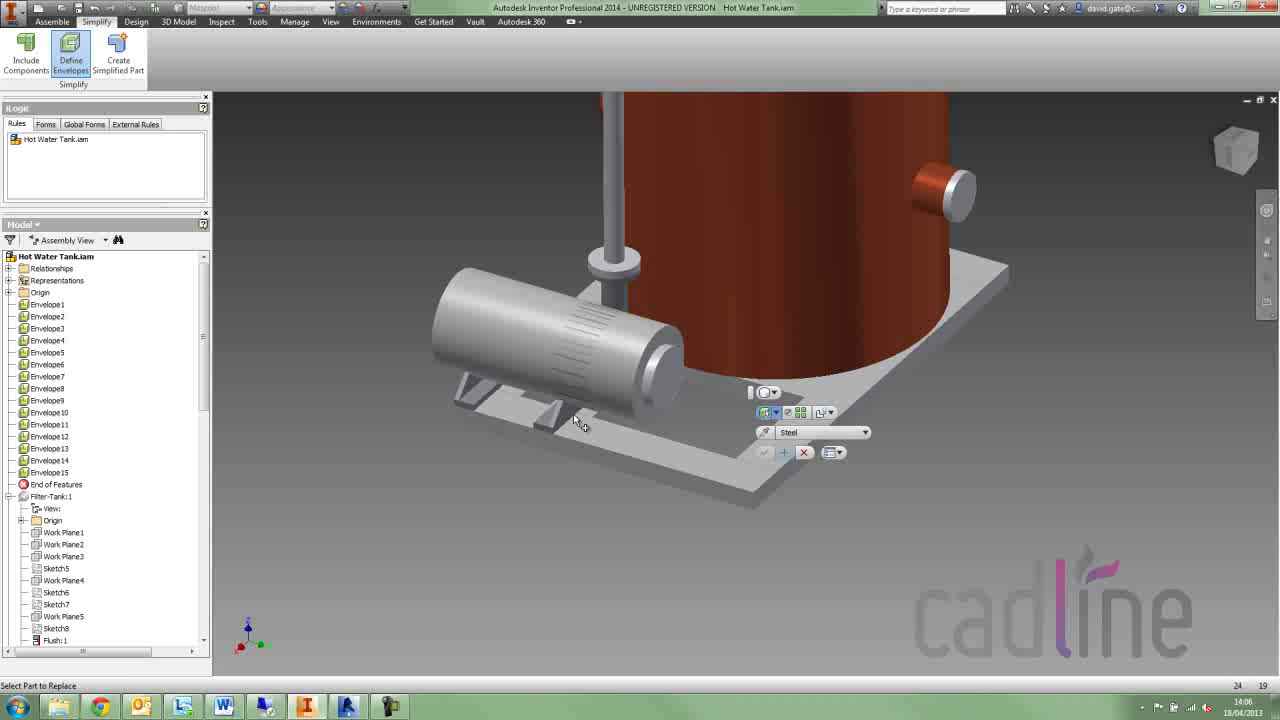
- Define a bounding-box envelope on the pump and motor unit and align its motor end with the outer face of the motor's foot
middle_drag(545, 492, 786, 434)
click(776, 393)
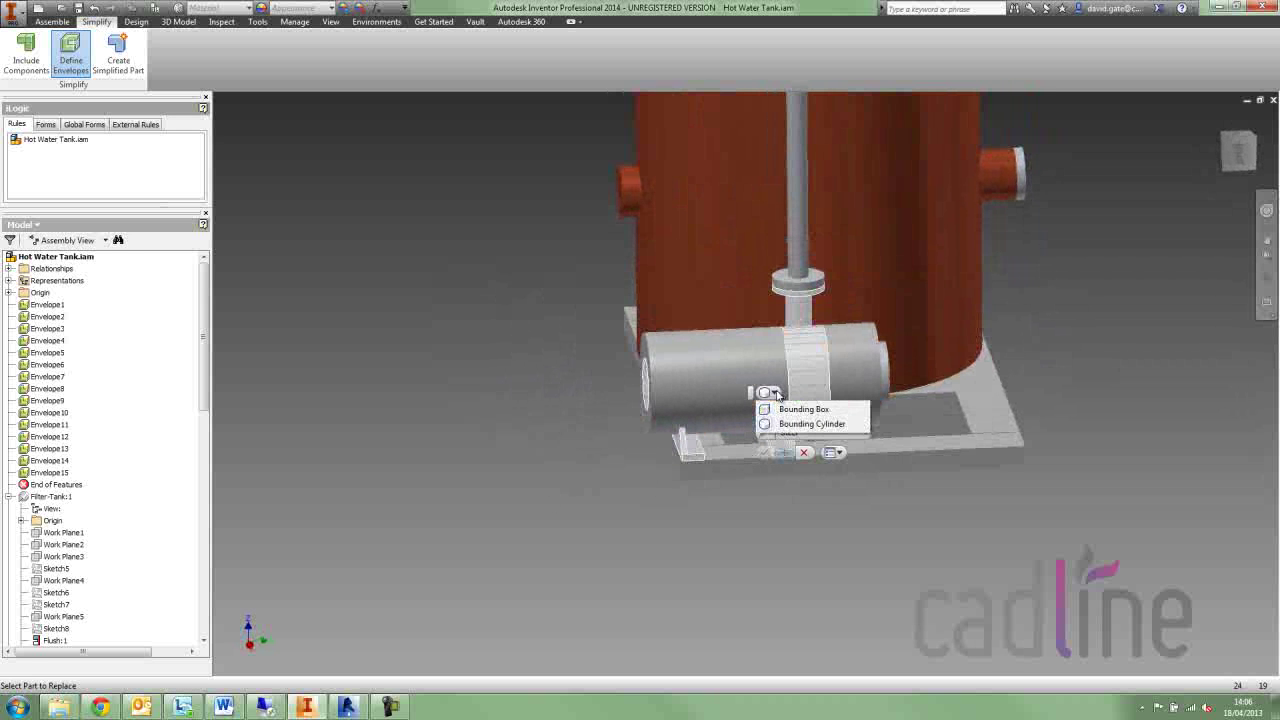
click(792, 410)
click(645, 385)
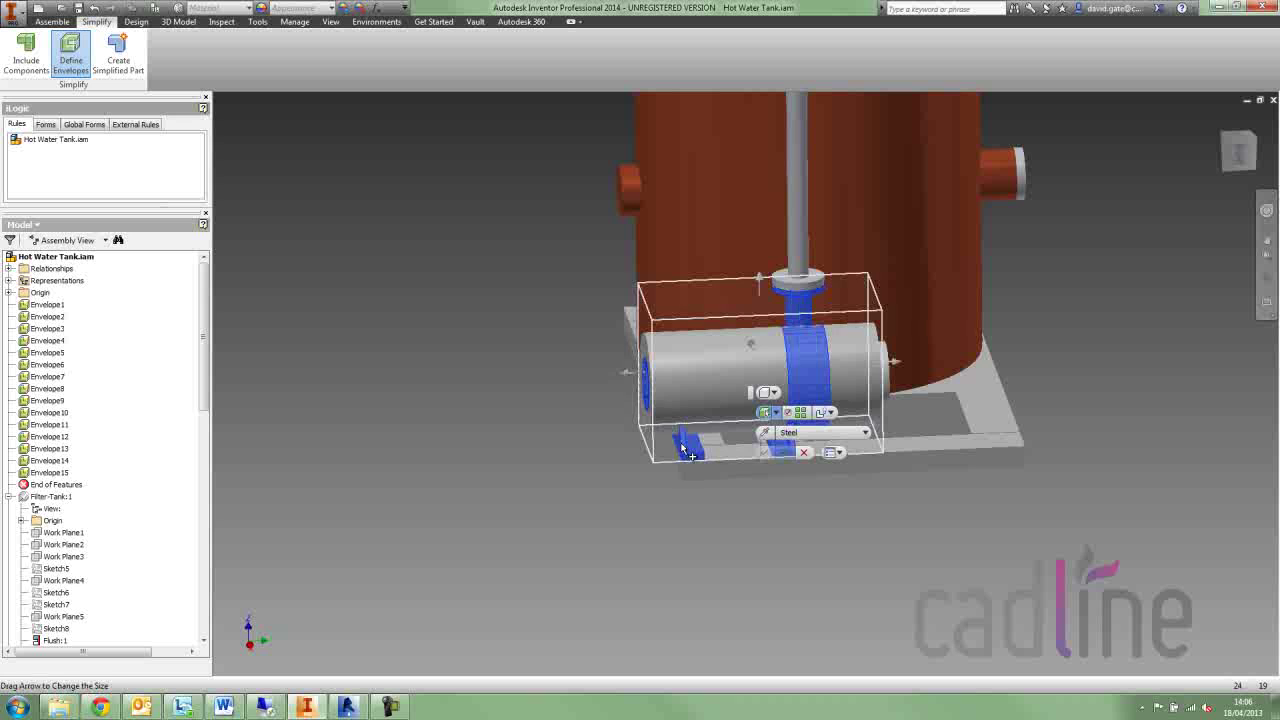
click(627, 373)
click(676, 361)
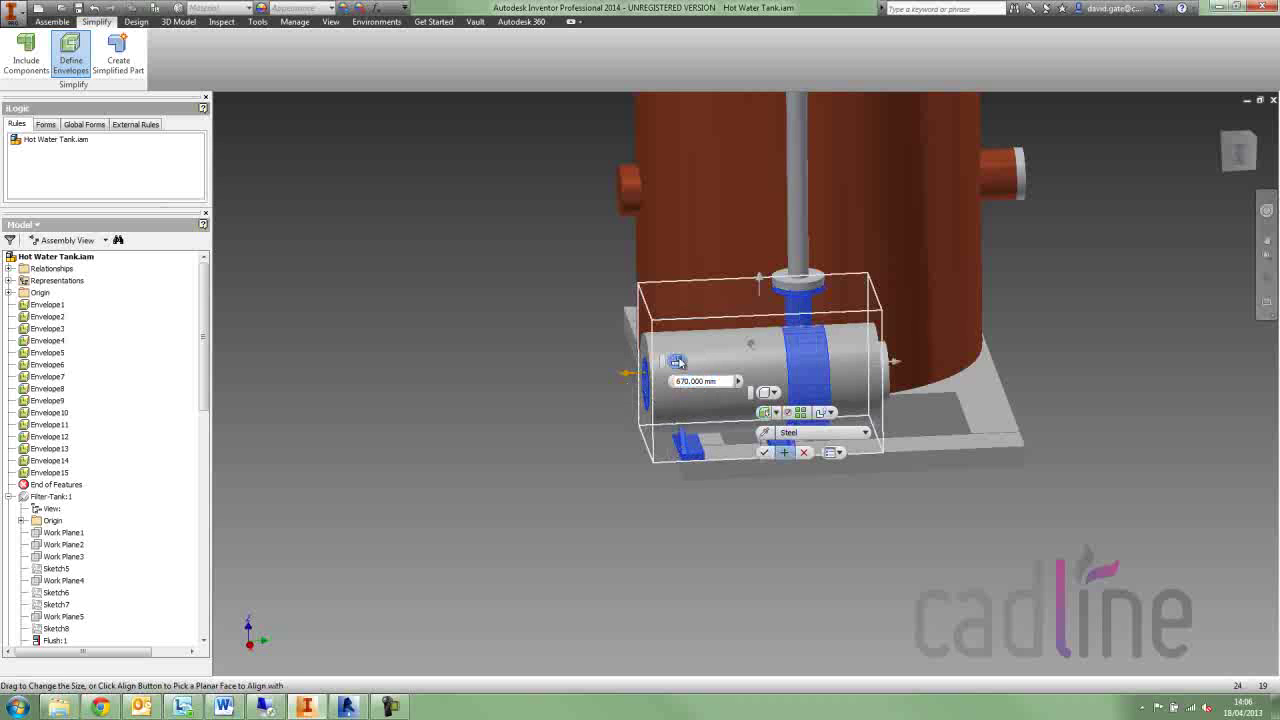
click(679, 435)
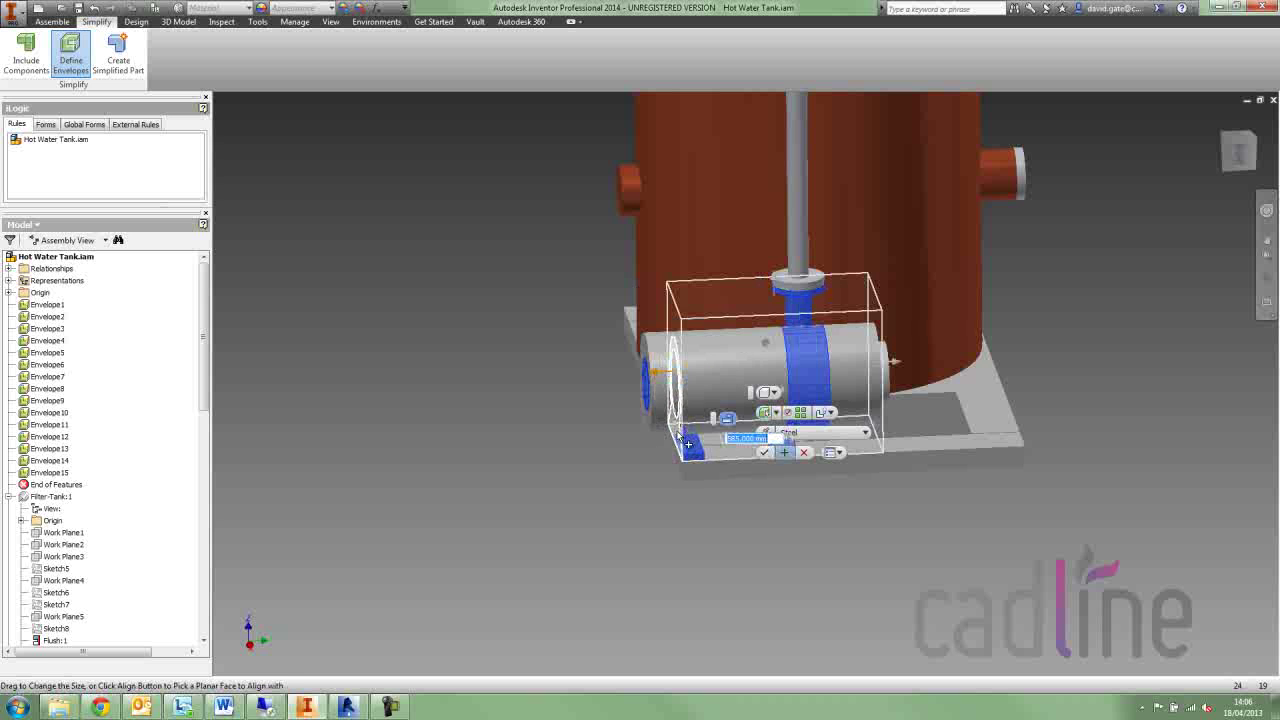
- Align the box envelope's pump end with the inner face of the same motor foot, leaving a thin plate
click(894, 363)
click(940, 352)
shift+middle_drag(709, 509, 634, 400)
click(657, 433)
- Set the thin box envelope's height to 350 mm and apply it
mouse_move(672, 312)
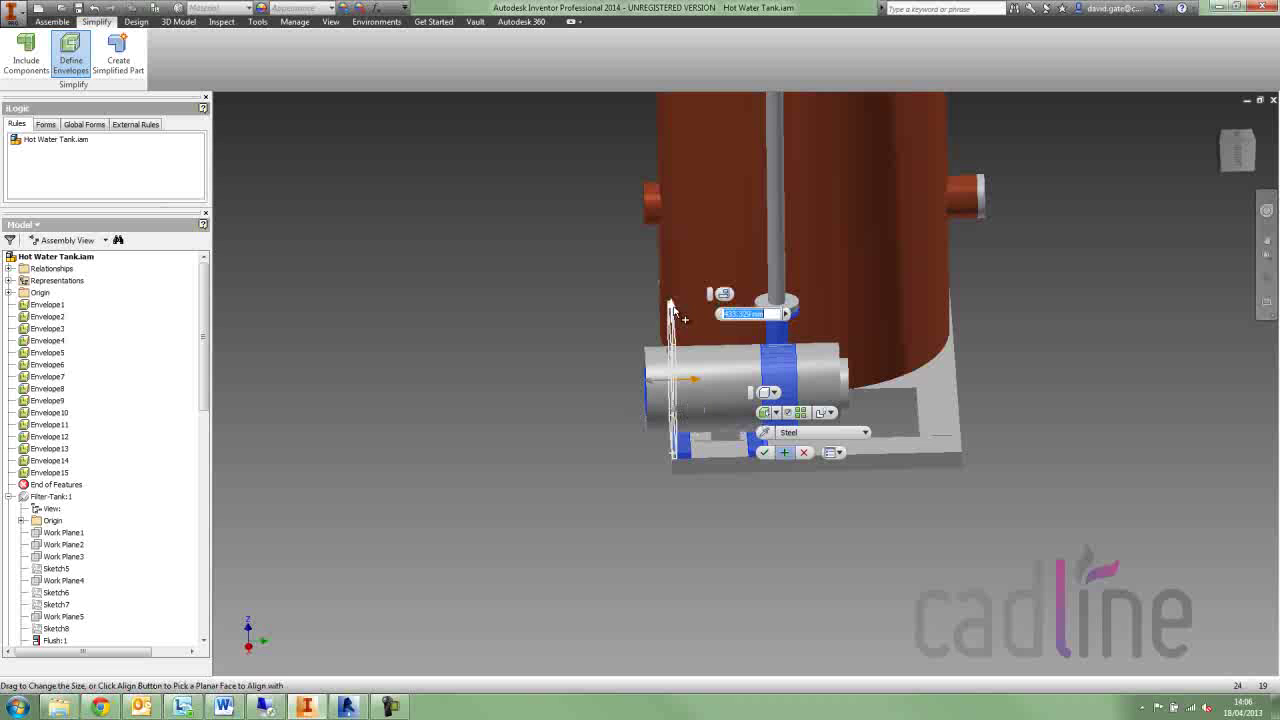
text(5)
key(Return)
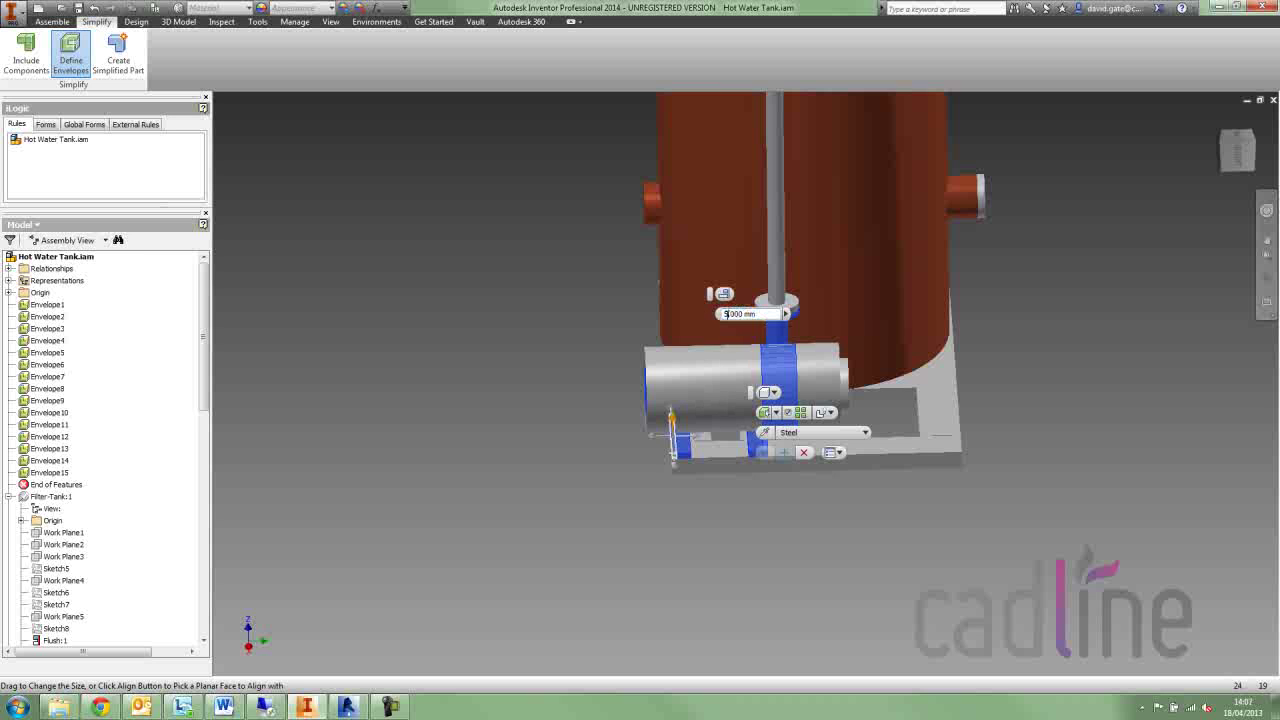
text(3)
key(Return)
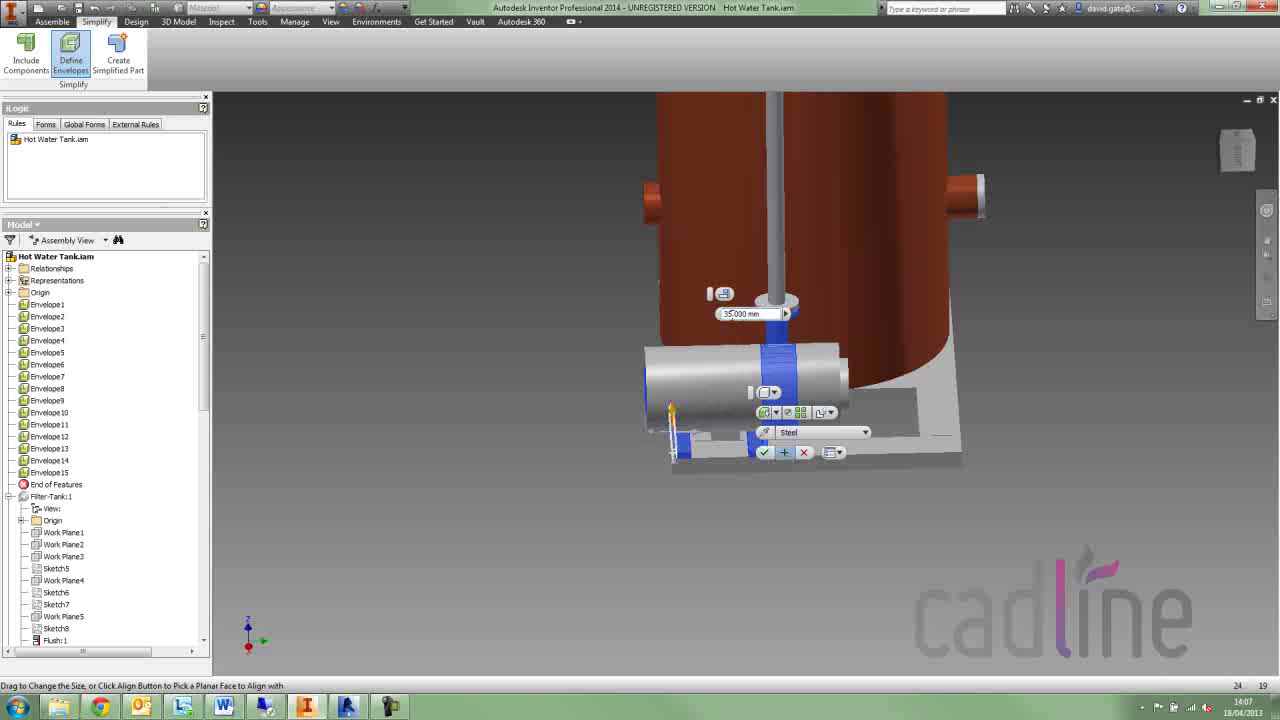
key(Return)
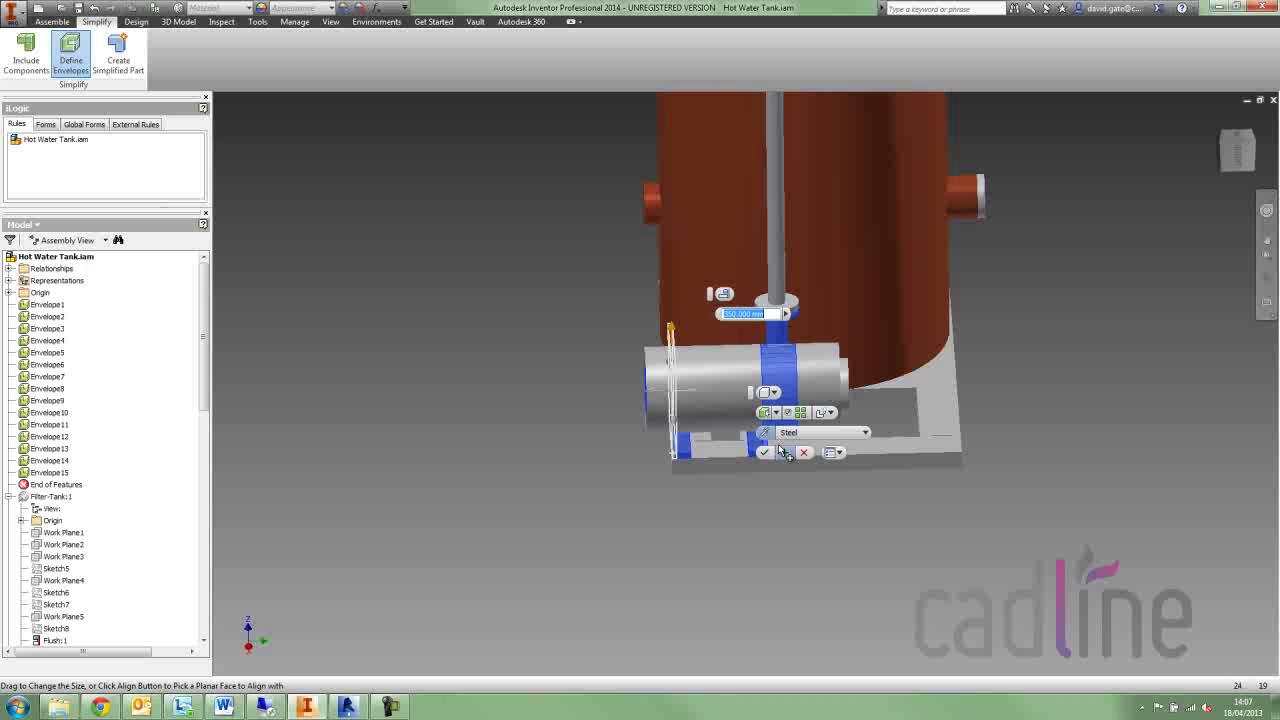
click(784, 452)
middle_drag(741, 497, 618, 450)
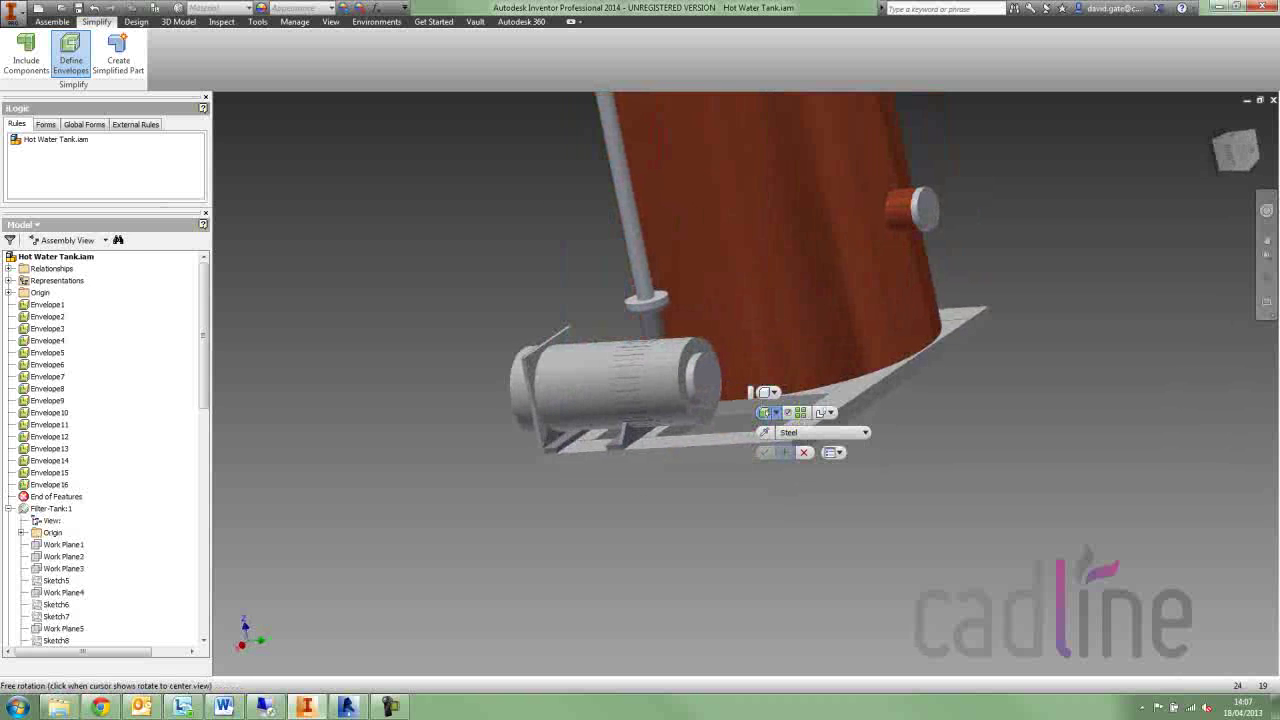
- Define a bounding-box envelope on the pump and motor unit and align its pump end with the outer face of the pump's foot
click(632, 453)
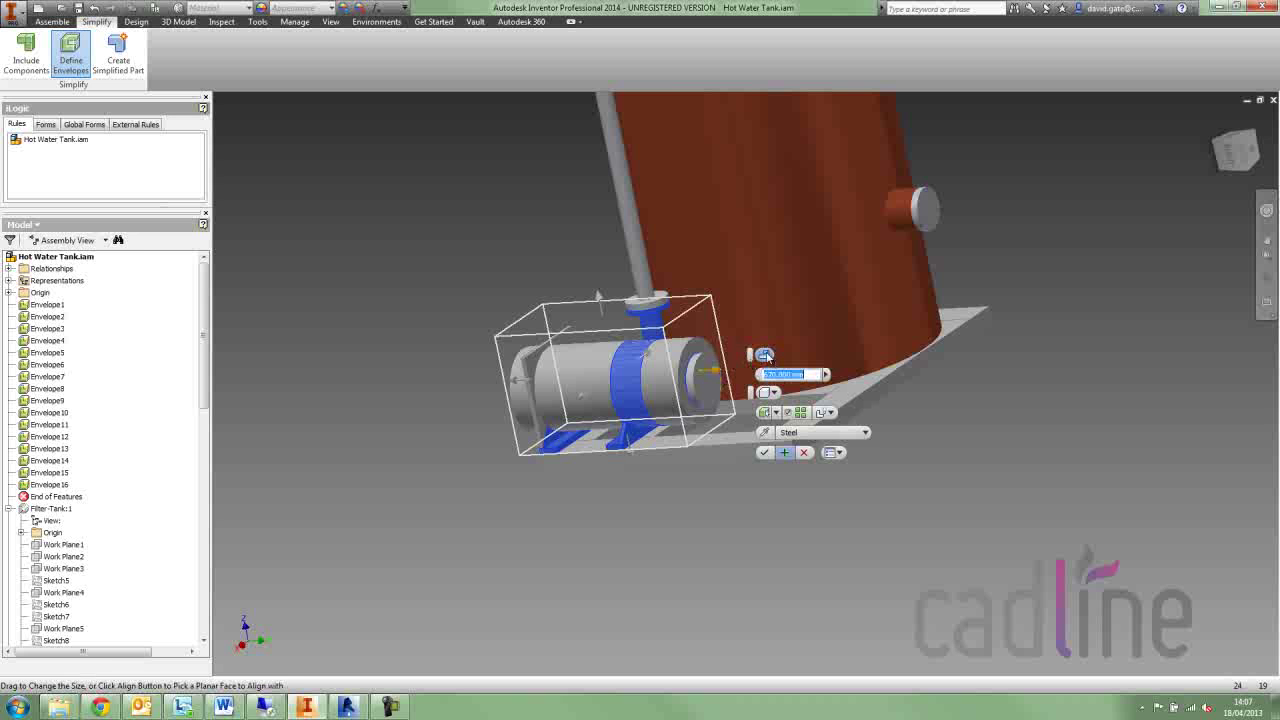
click(767, 357)
click(634, 436)
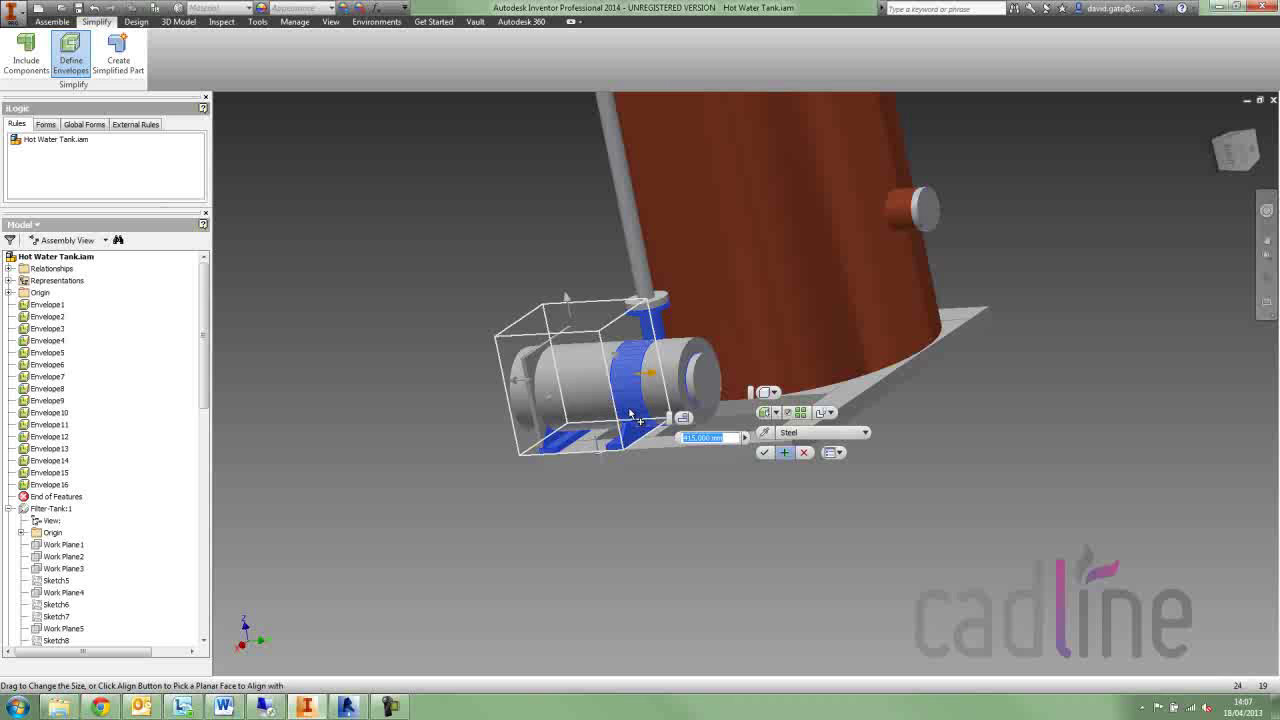
- Align the box envelope's motor end with the motor-side face of the pump's foot, leaving a thin plate
click(516, 380)
click(566, 370)
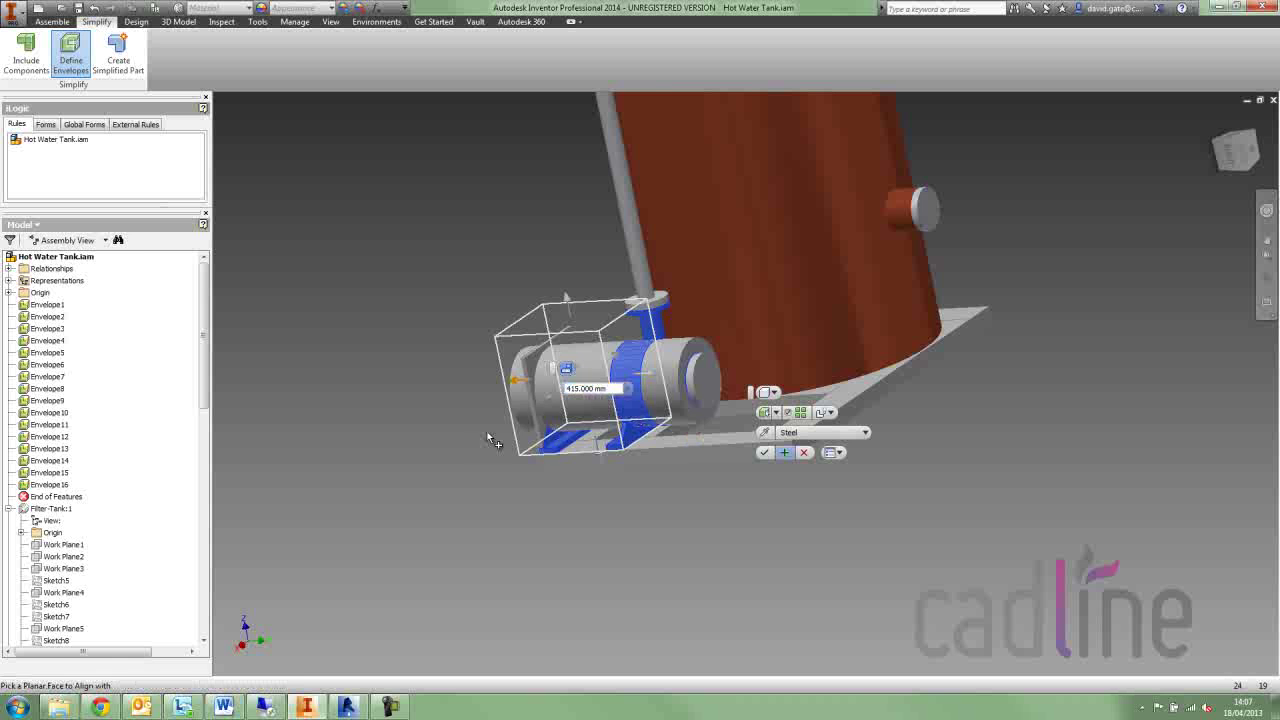
shift+middle_drag(475, 440, 626, 442)
shift+middle_drag(712, 435, 563, 423)
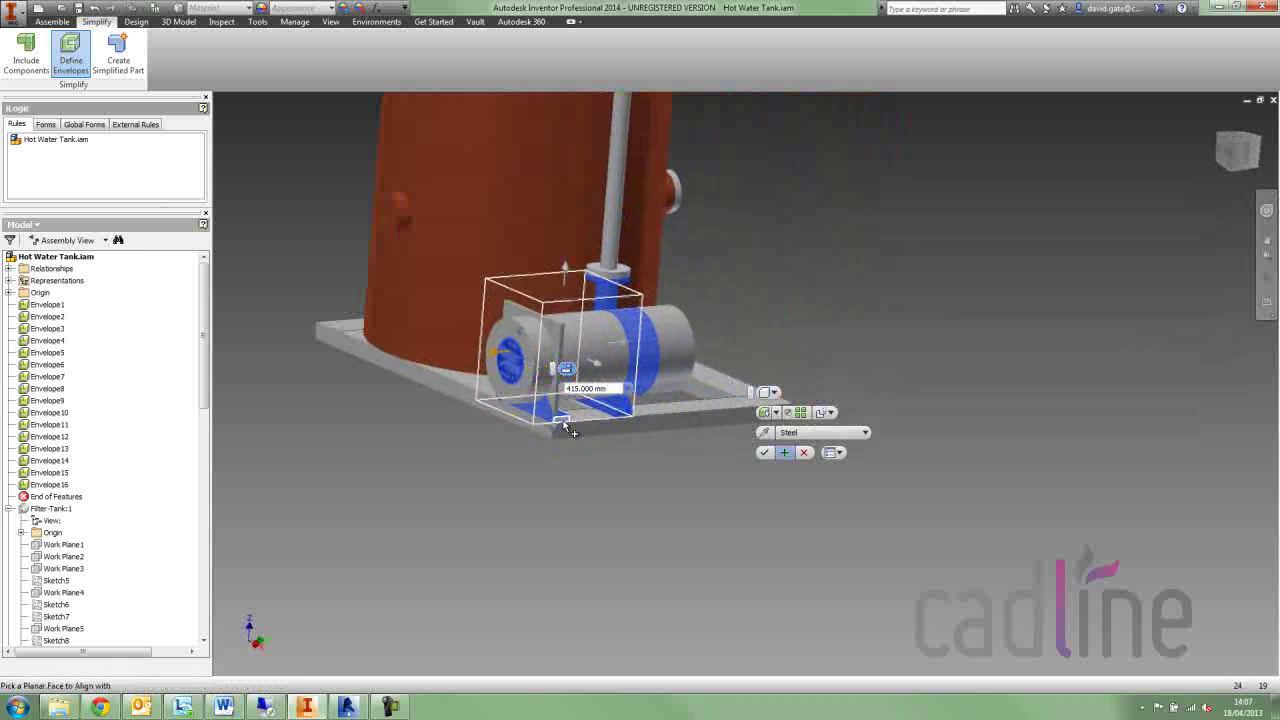
scroll(594, 418, down, 4)
click(649, 389)
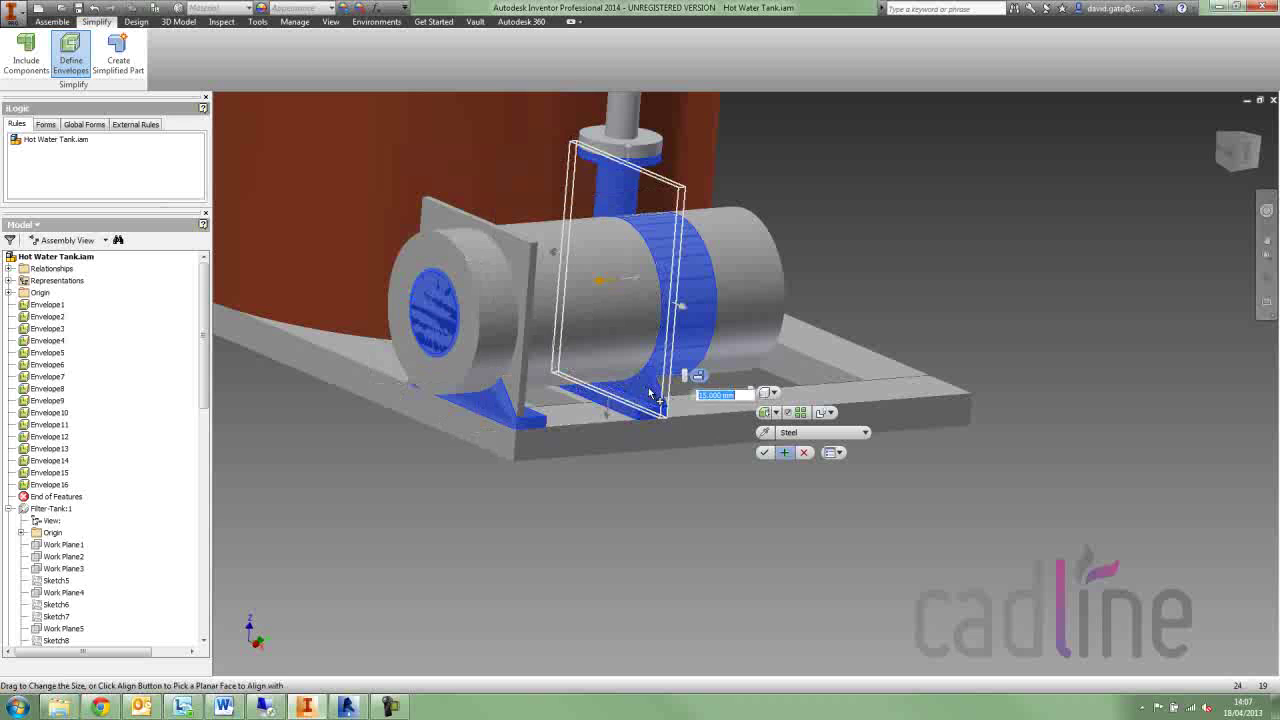
- Set the height of the thin box envelope at the pump's foot to 350 mm
click(628, 151)
click(687, 151)
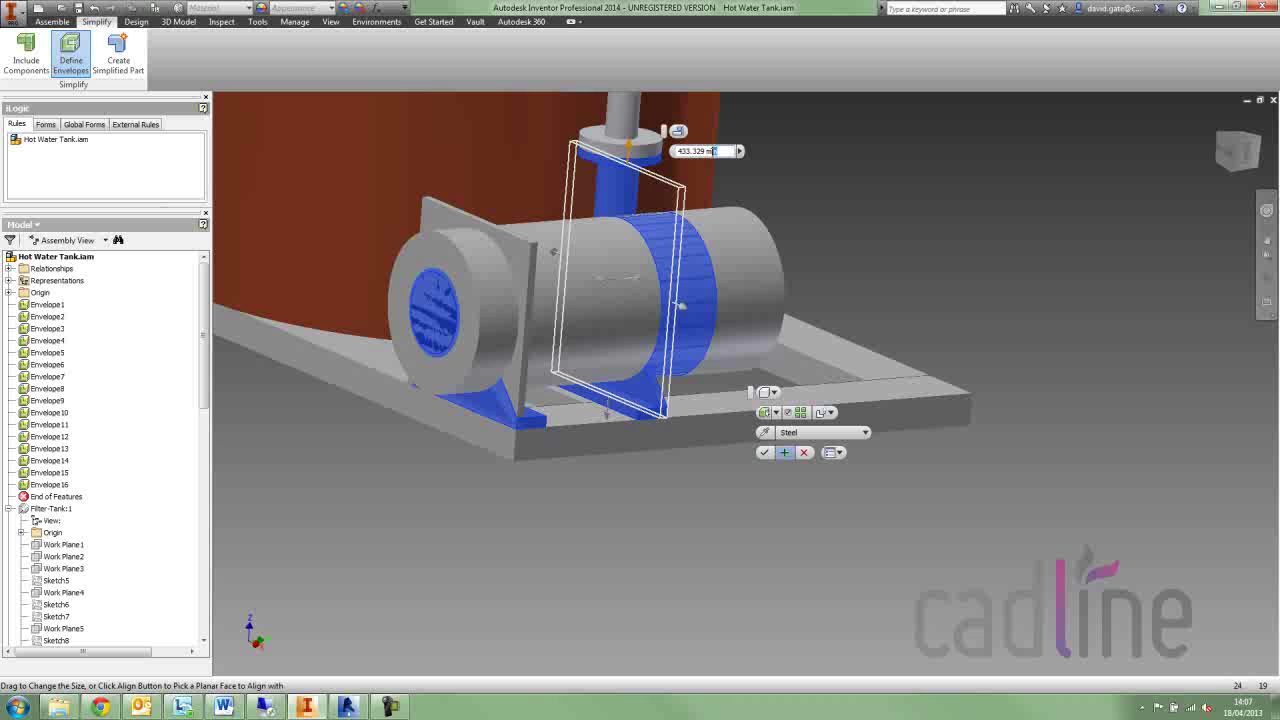
text(15)
key(Return)
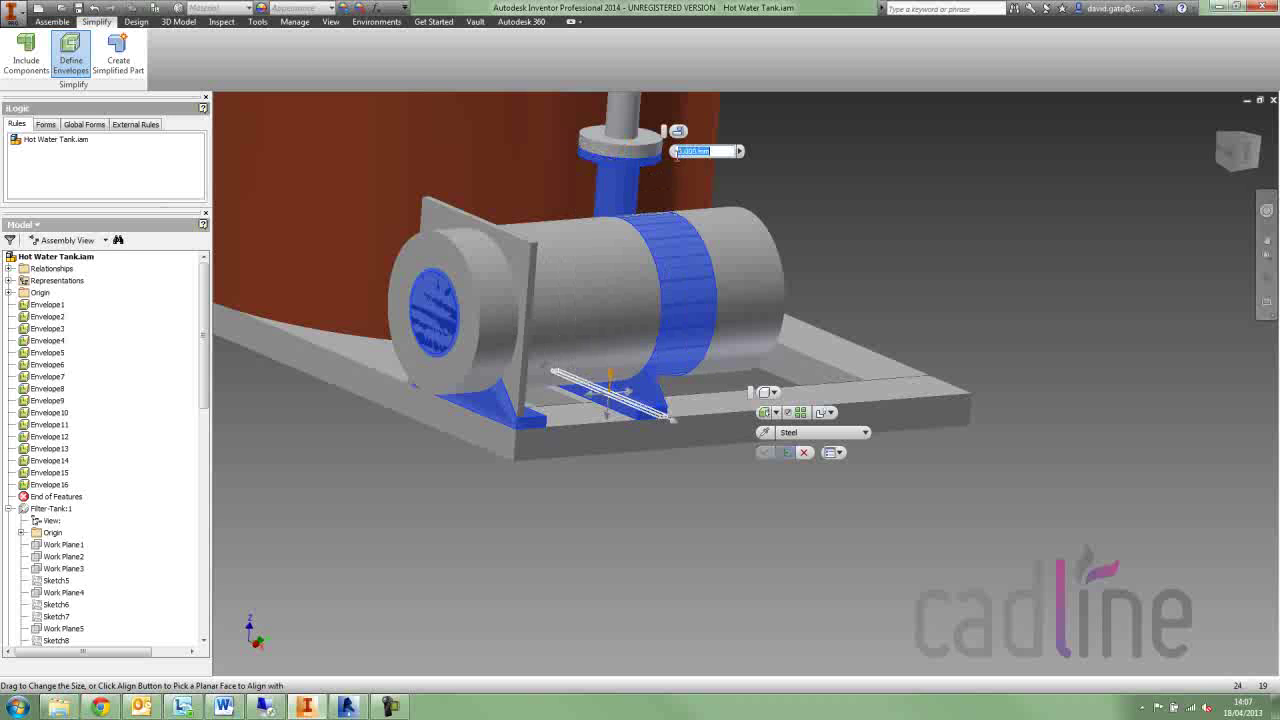
text(35)
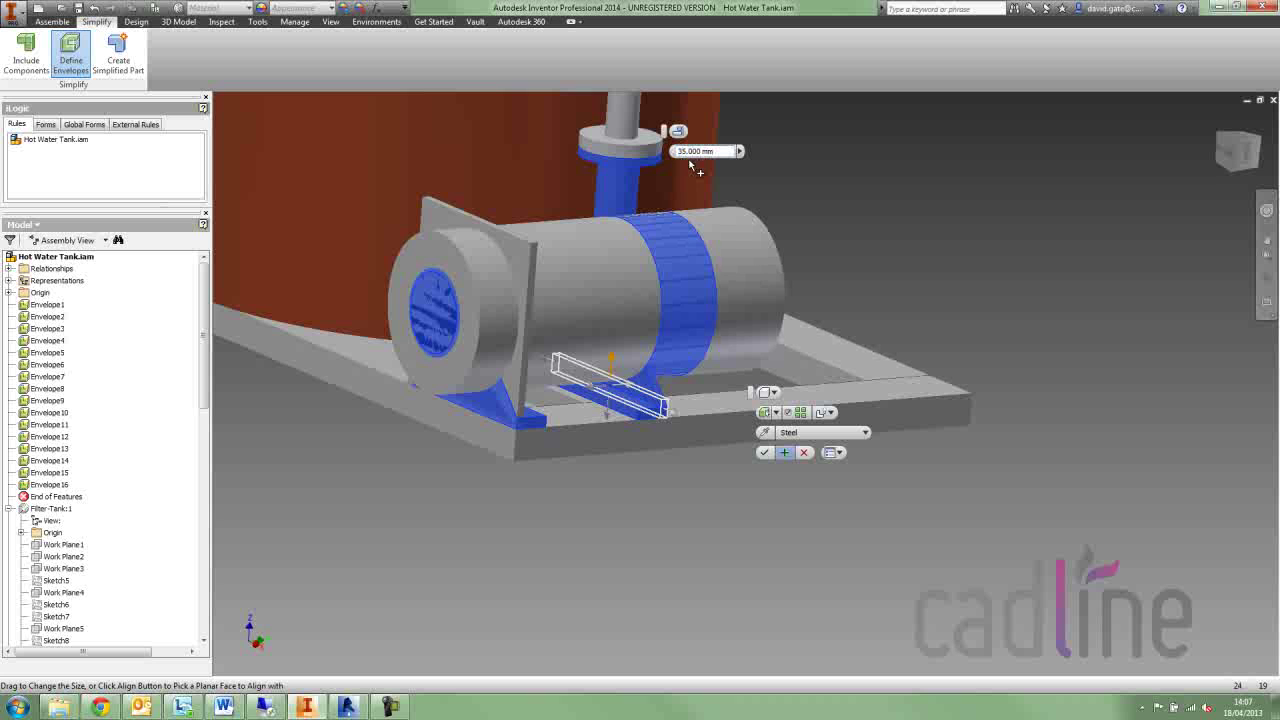
text(0)
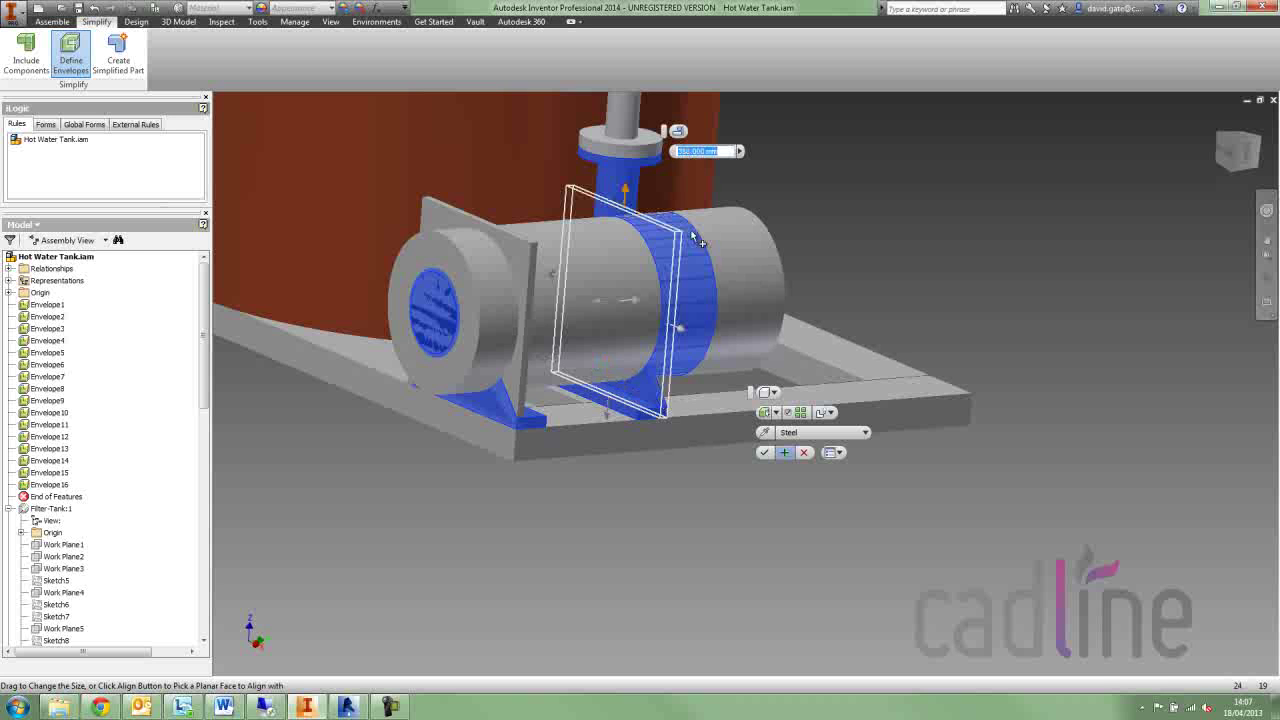
- Hide the original pump and motor unit and apply the thin plate envelope
click(834, 412)
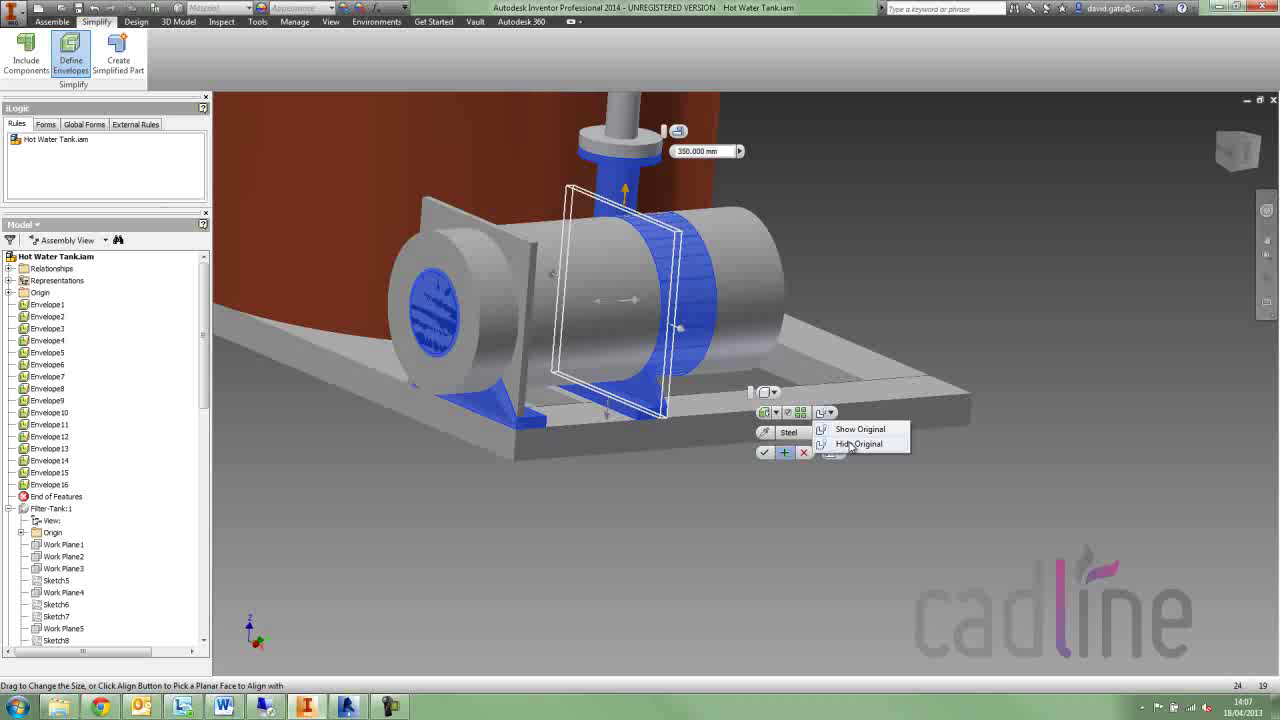
click(849, 443)
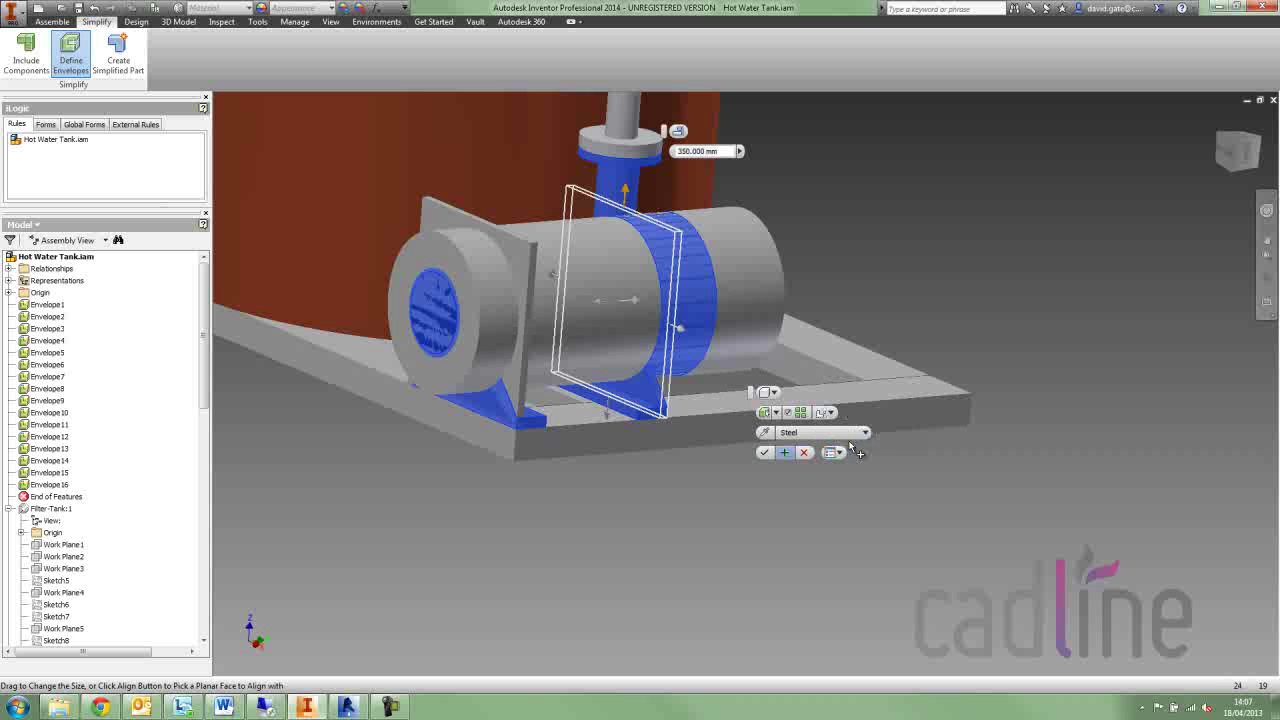
click(764, 452)
shift+middle_drag(747, 517, 740, 554)
scroll(740, 554, up, 3)
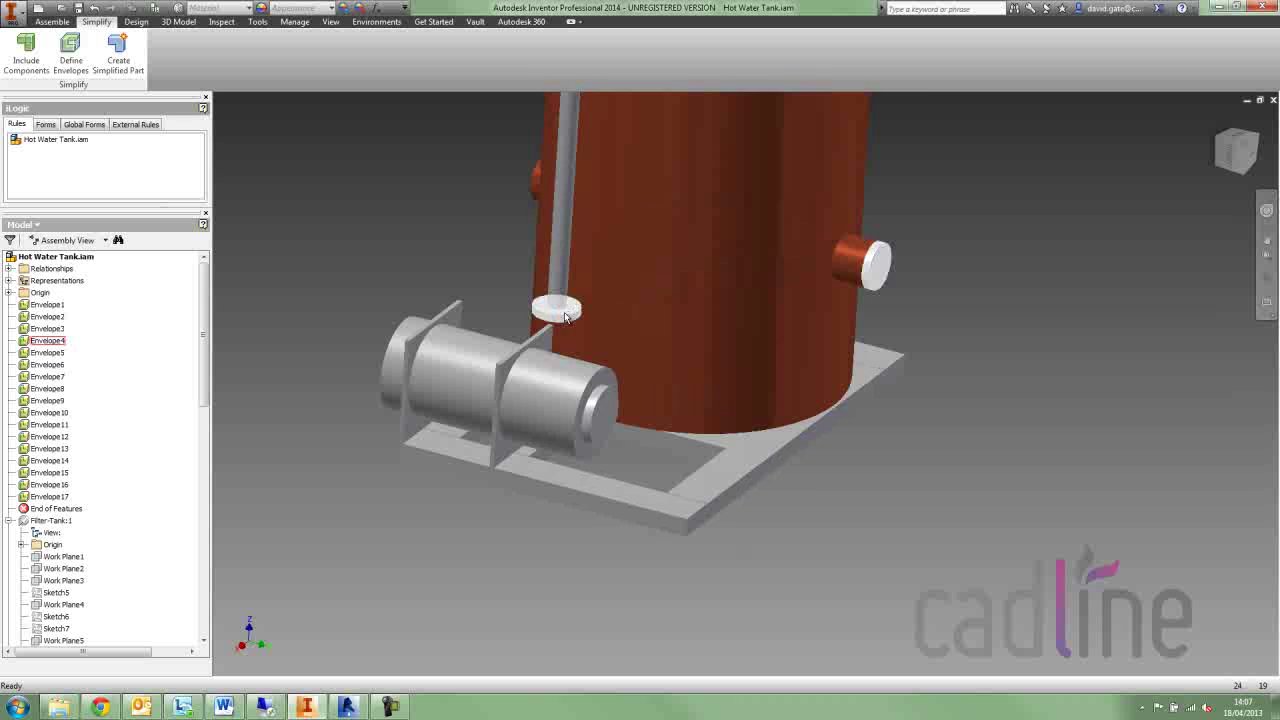
click(565, 318)
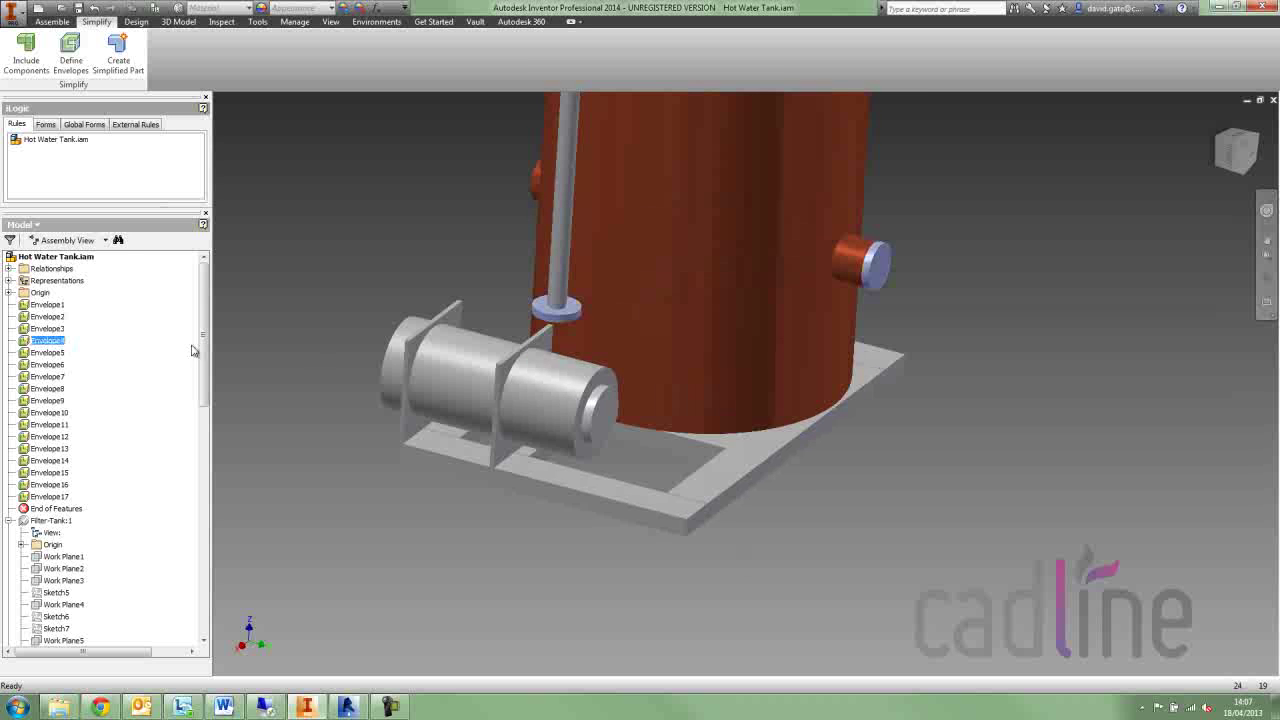
click(48, 340)
click(411, 240)
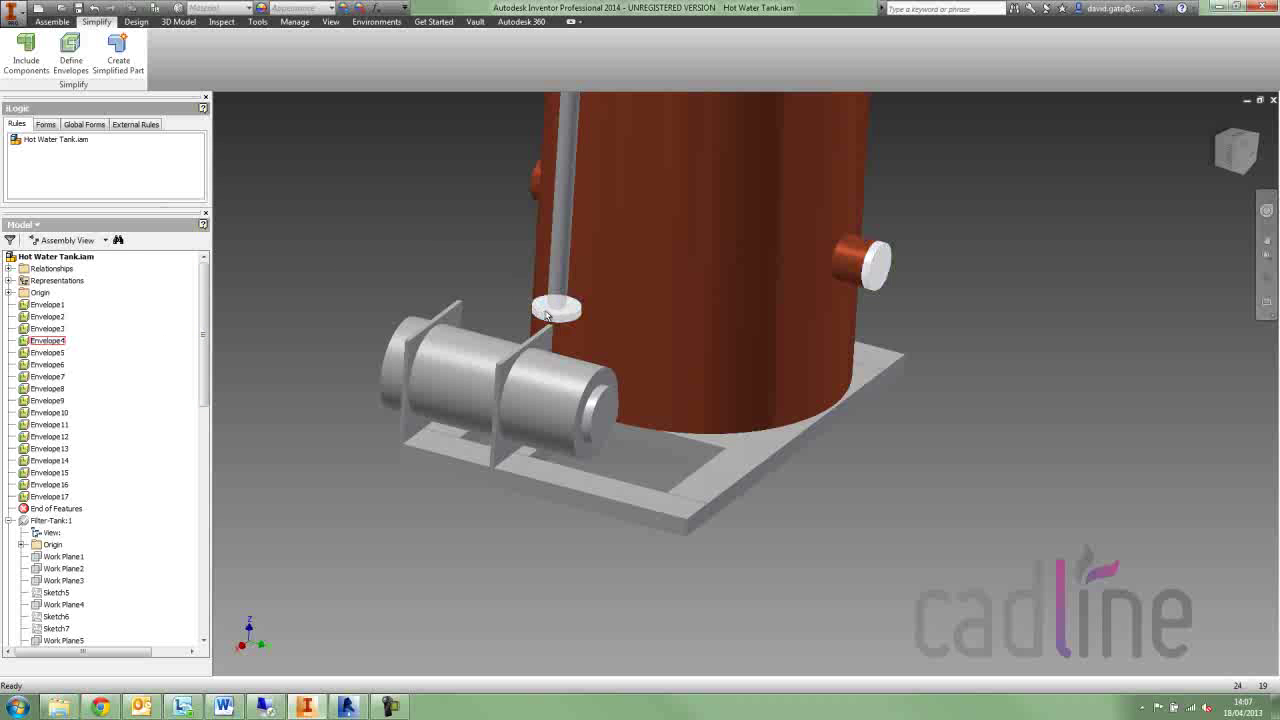
click(70, 55)
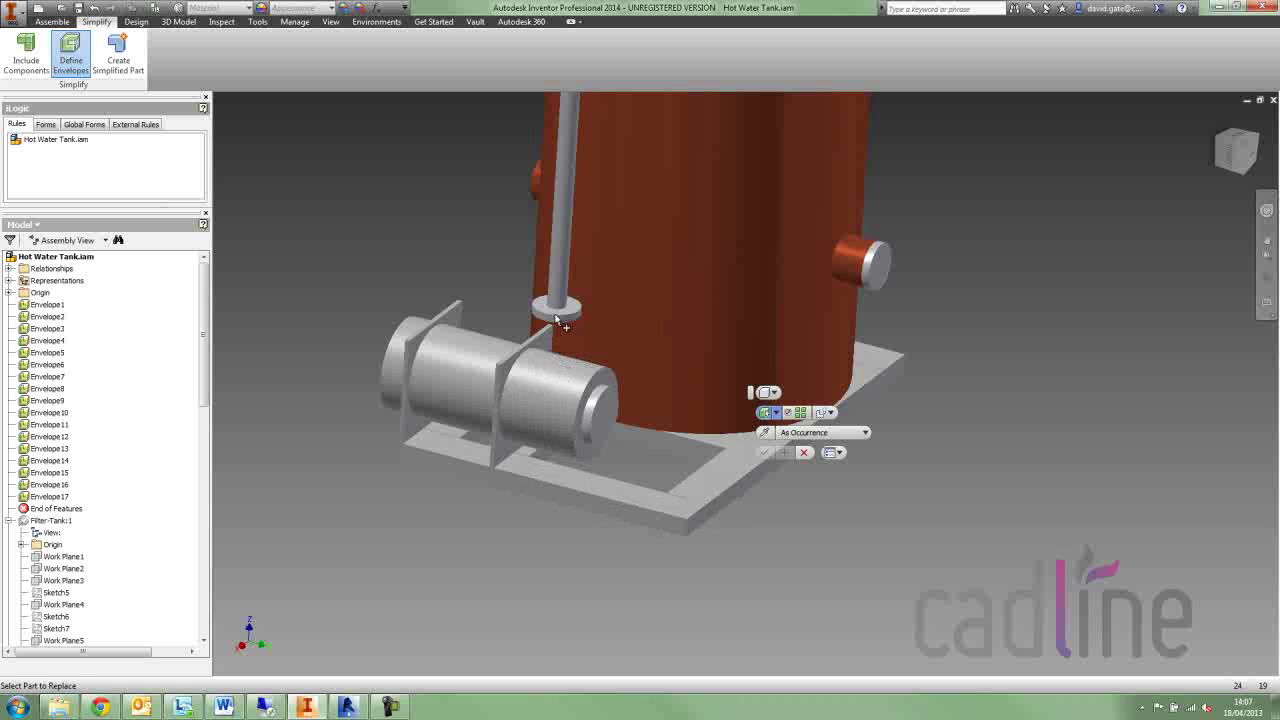
click(803, 452)
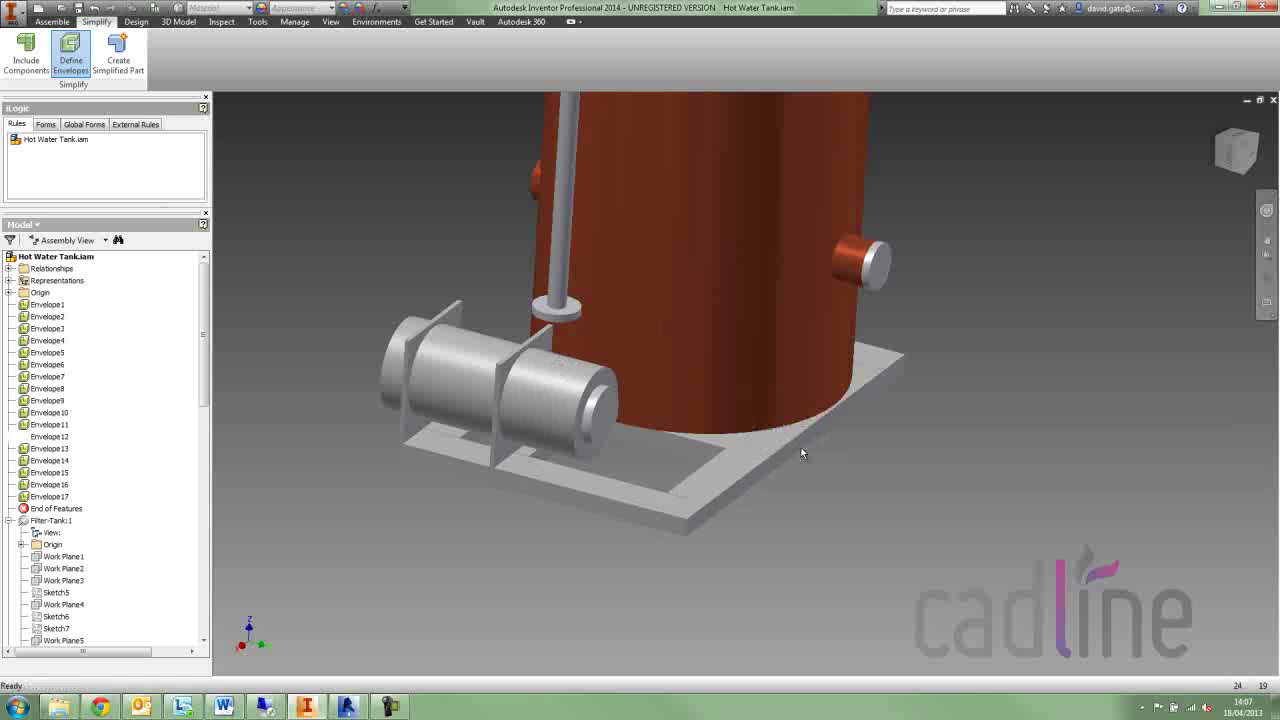
drag(203, 388, 221, 514)
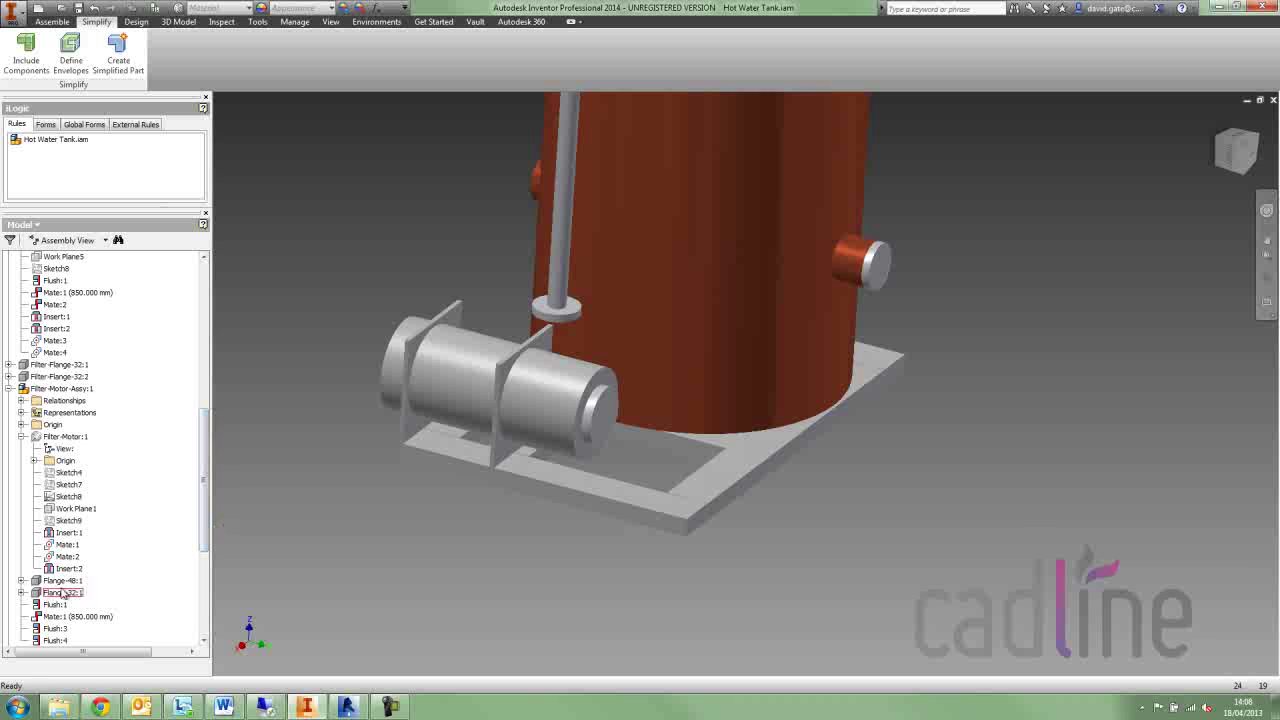
right_click(562, 393)
click(612, 389)
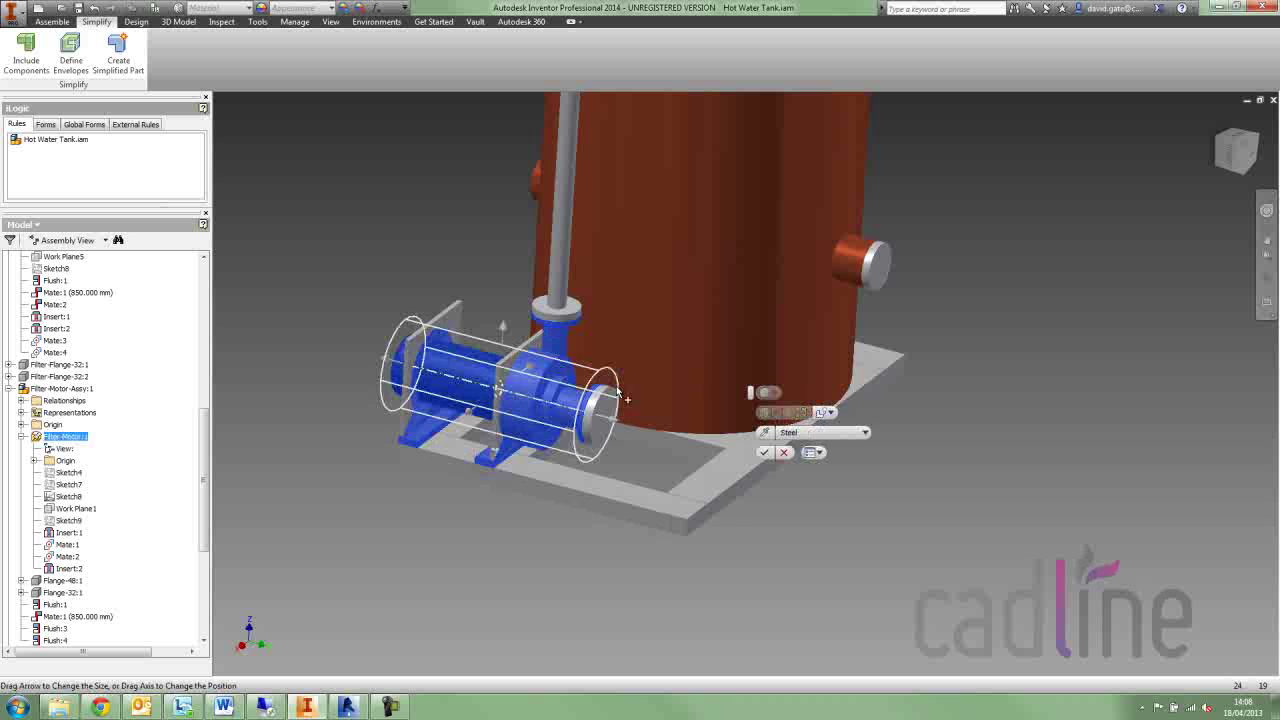
click(764, 452)
- Show the original pump and motor unit again and define a new envelope on it with a cylindrical shape
right_click(565, 405)
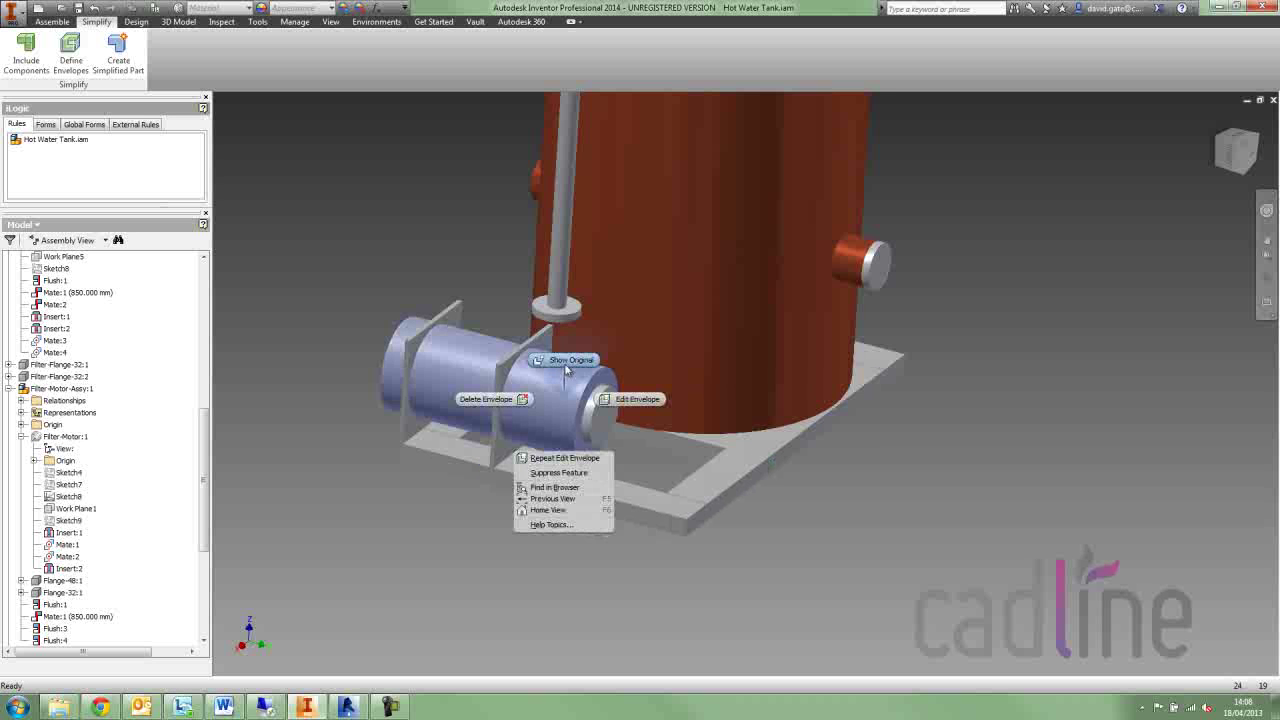
click(568, 363)
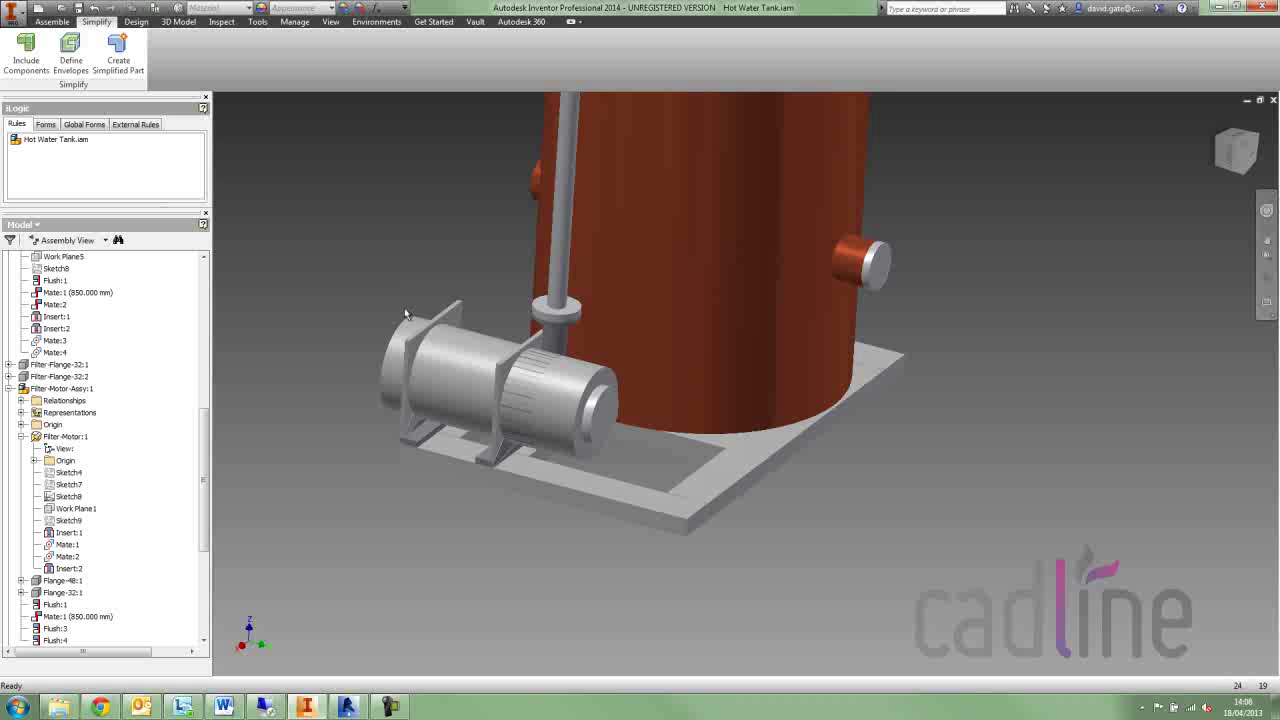
shift+middle_drag(405, 314, 385, 298)
click(68, 60)
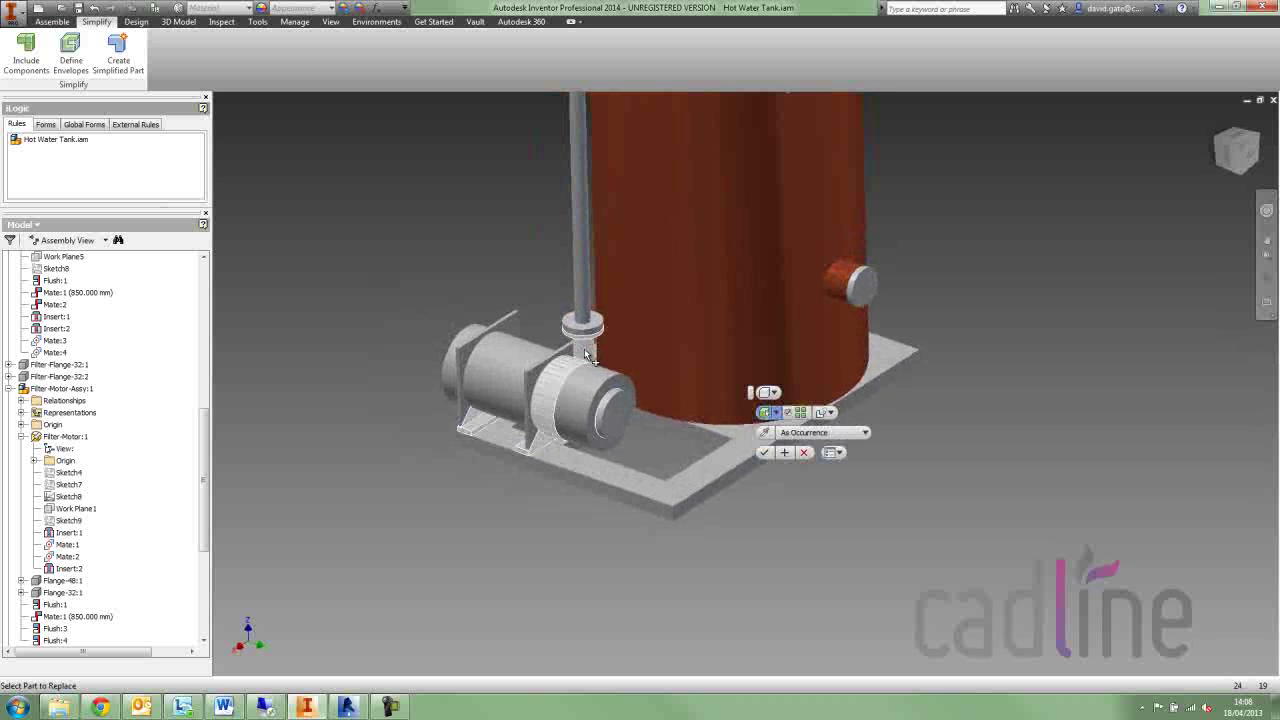
click(590, 355)
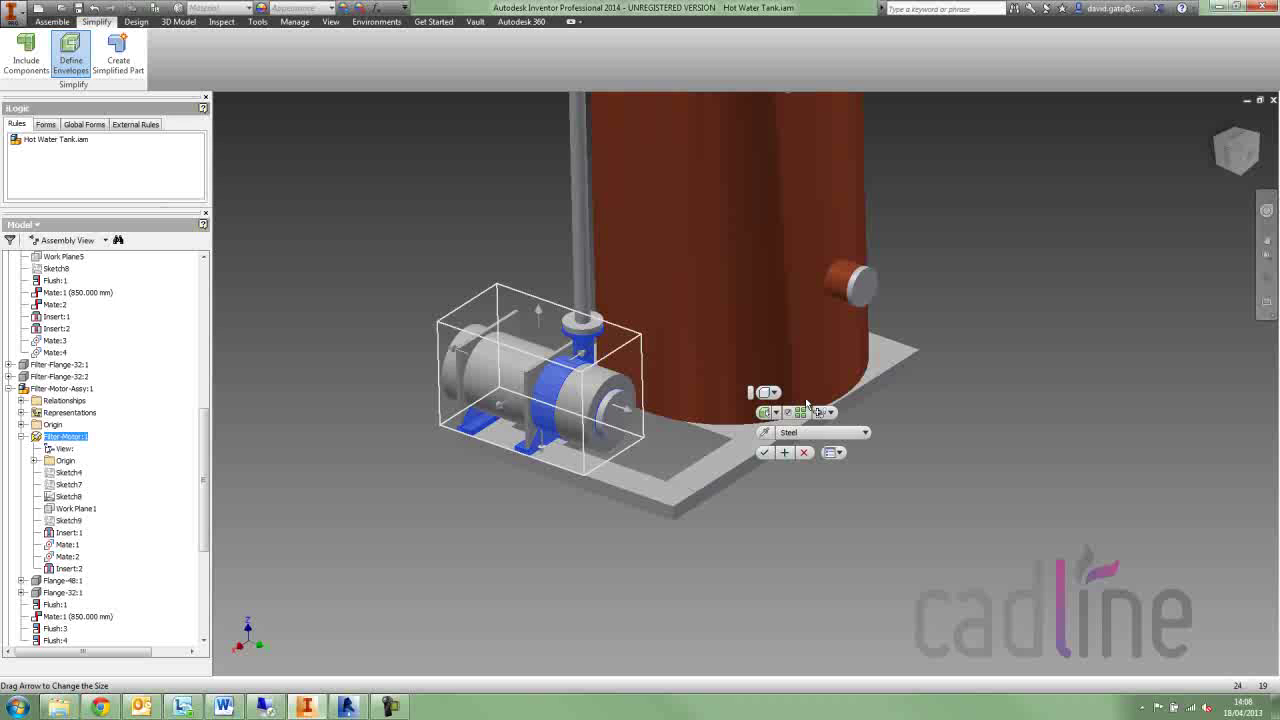
click(776, 393)
click(790, 425)
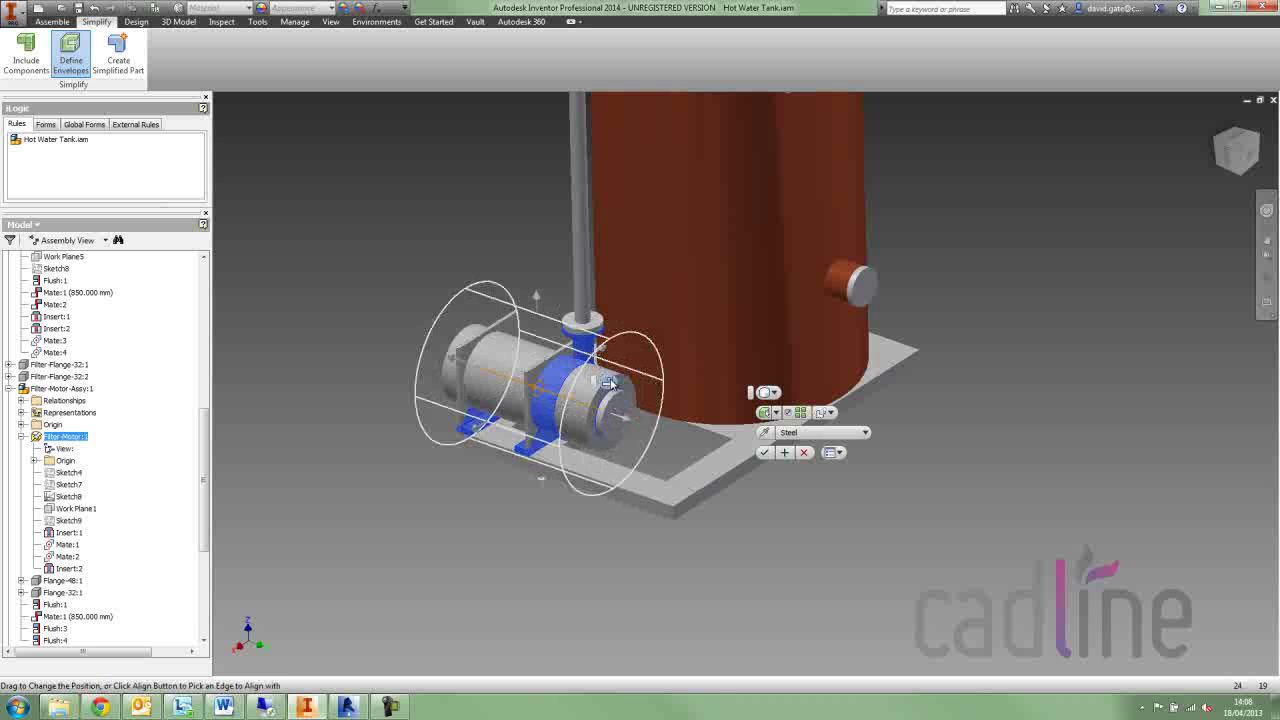
- Align the cylinder's axis with the pump's vertical outlet pipe and match its diameter to the outlet flange
click(590, 347)
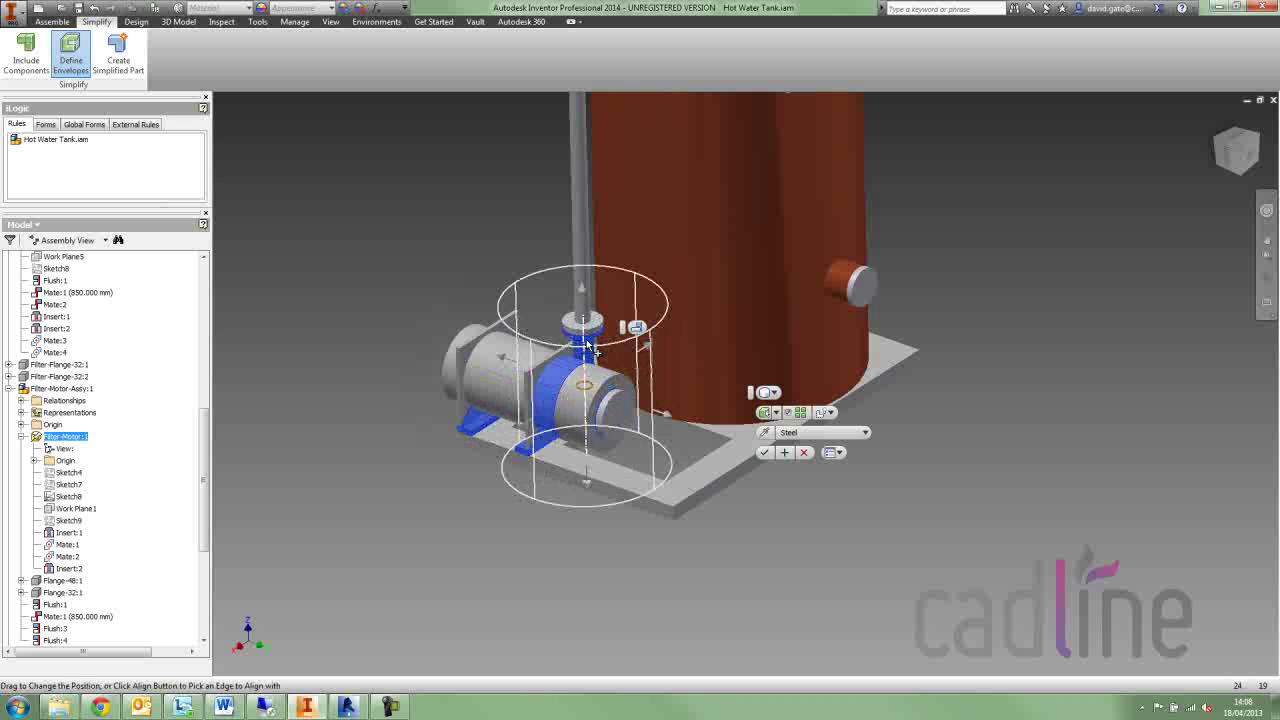
click(665, 414)
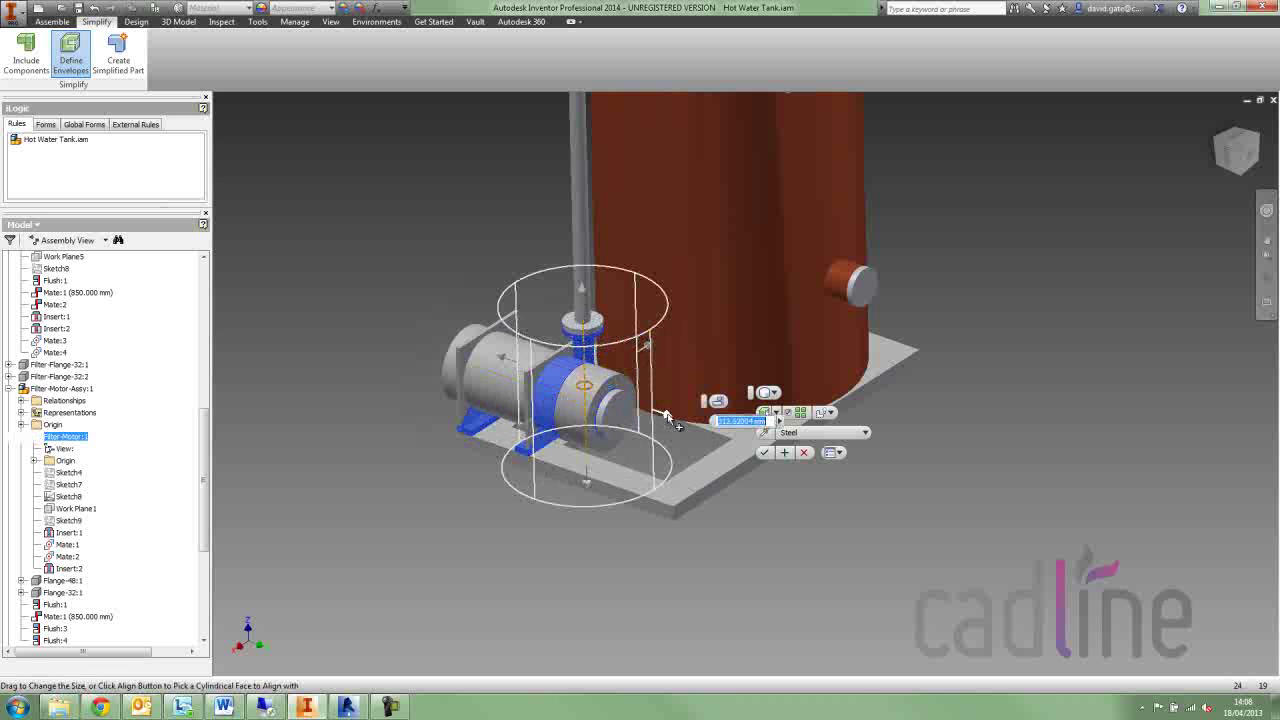
click(717, 401)
click(603, 333)
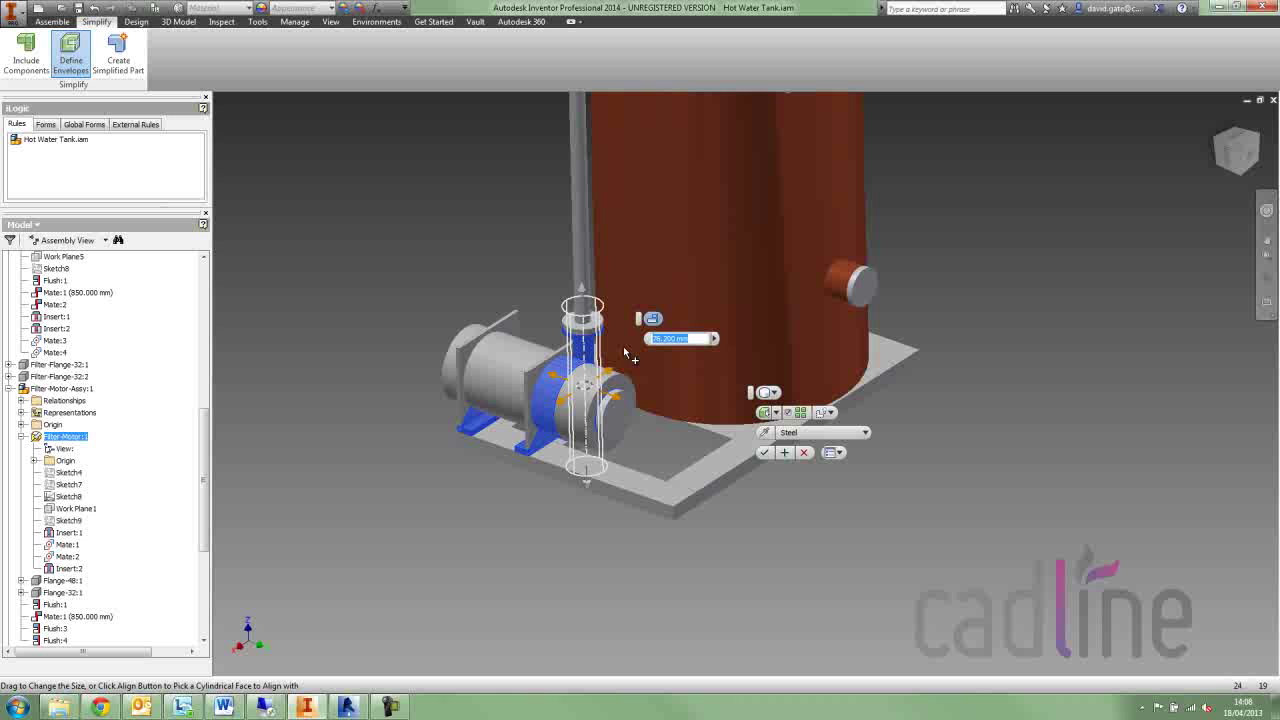
- Align the vertical cylinder's upper end with the pump's outlet flange face and its lower end with the pump's foot
click(582, 290)
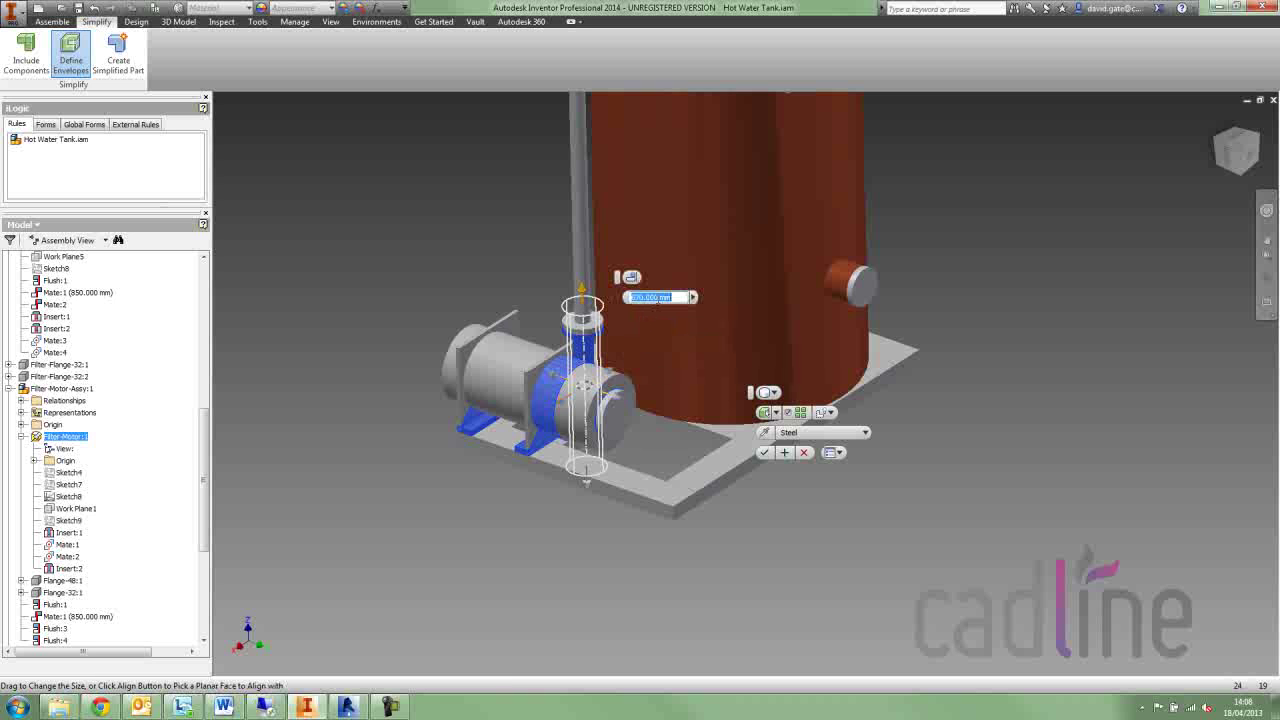
click(637, 280)
click(581, 328)
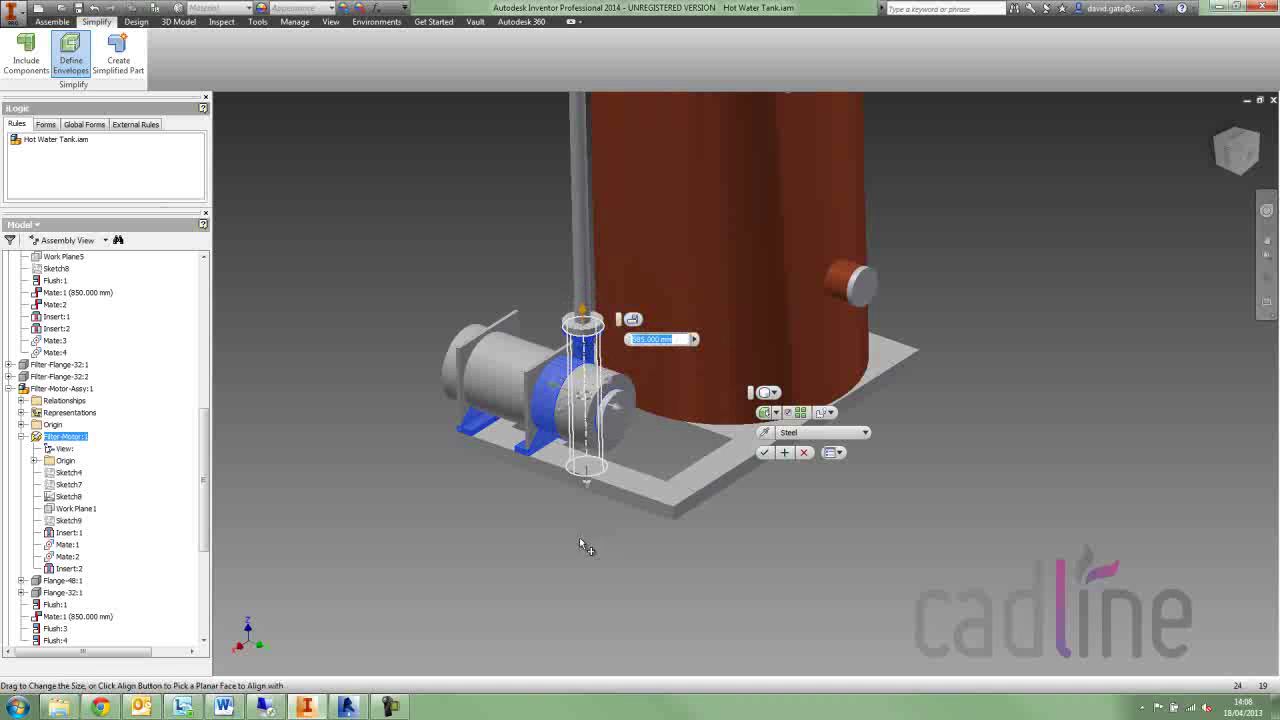
shift+middle_drag(580, 544, 536, 505)
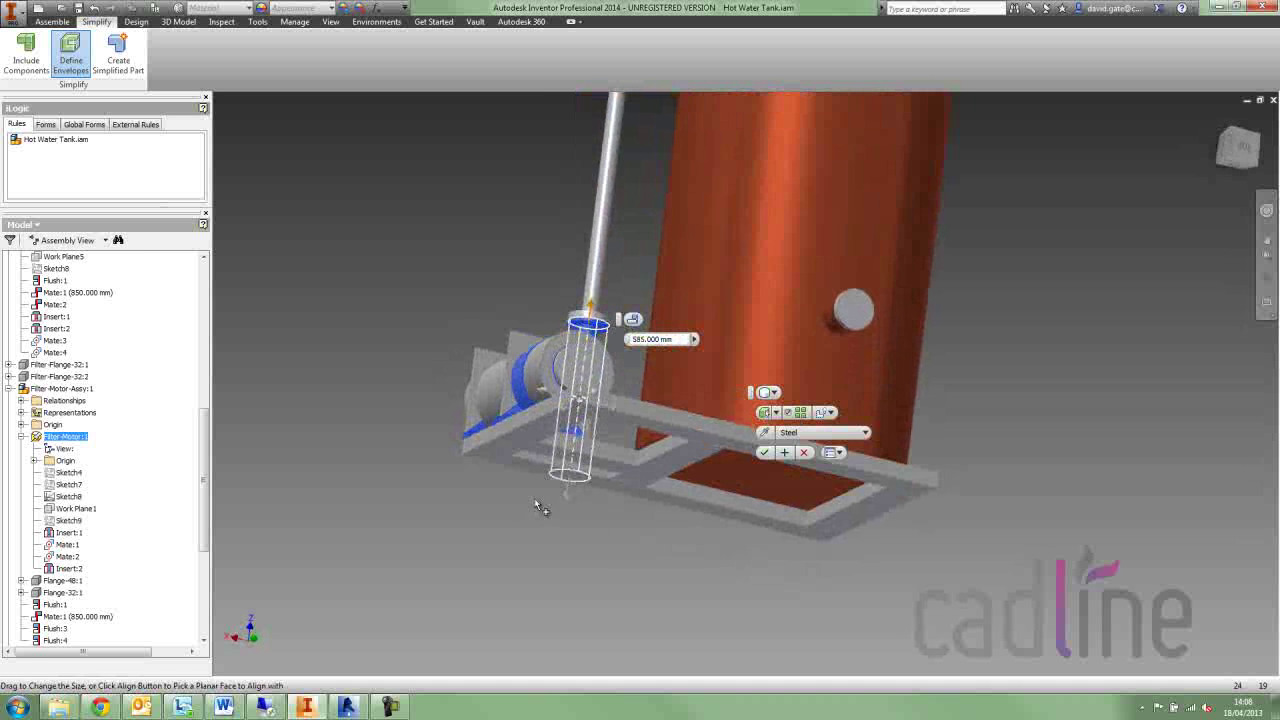
click(567, 496)
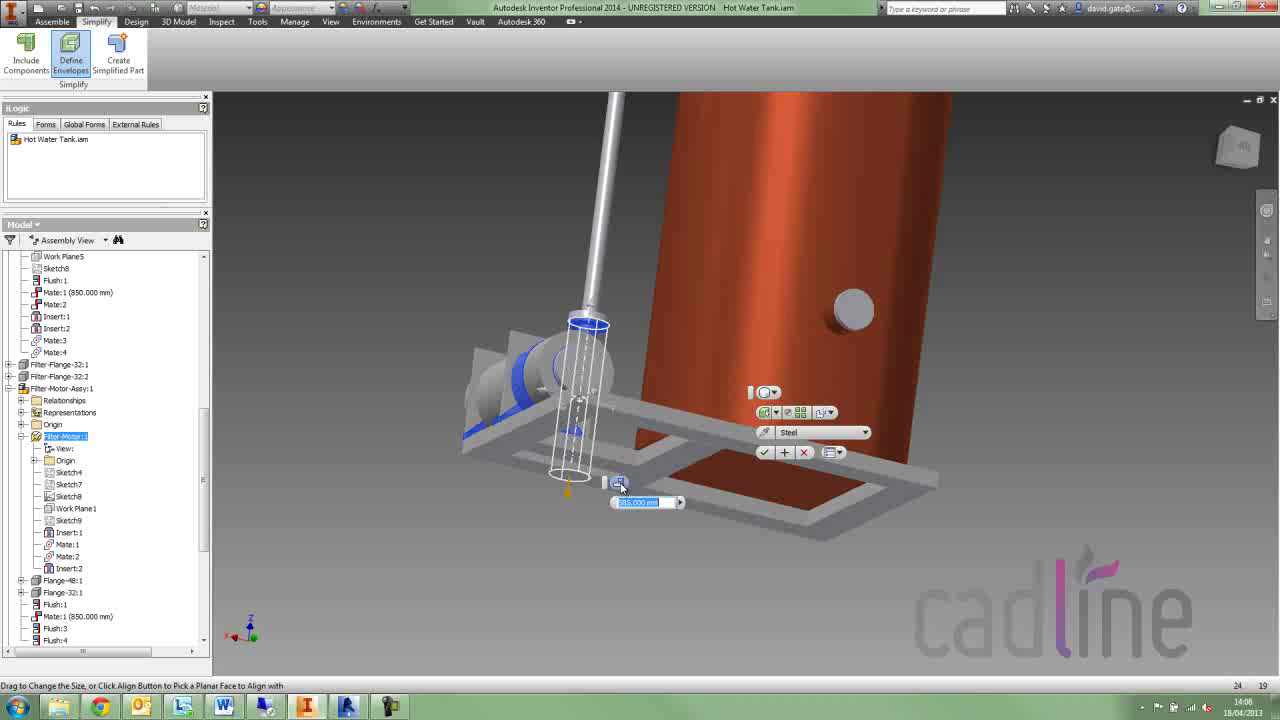
shift+middle_drag(550, 428, 523, 434)
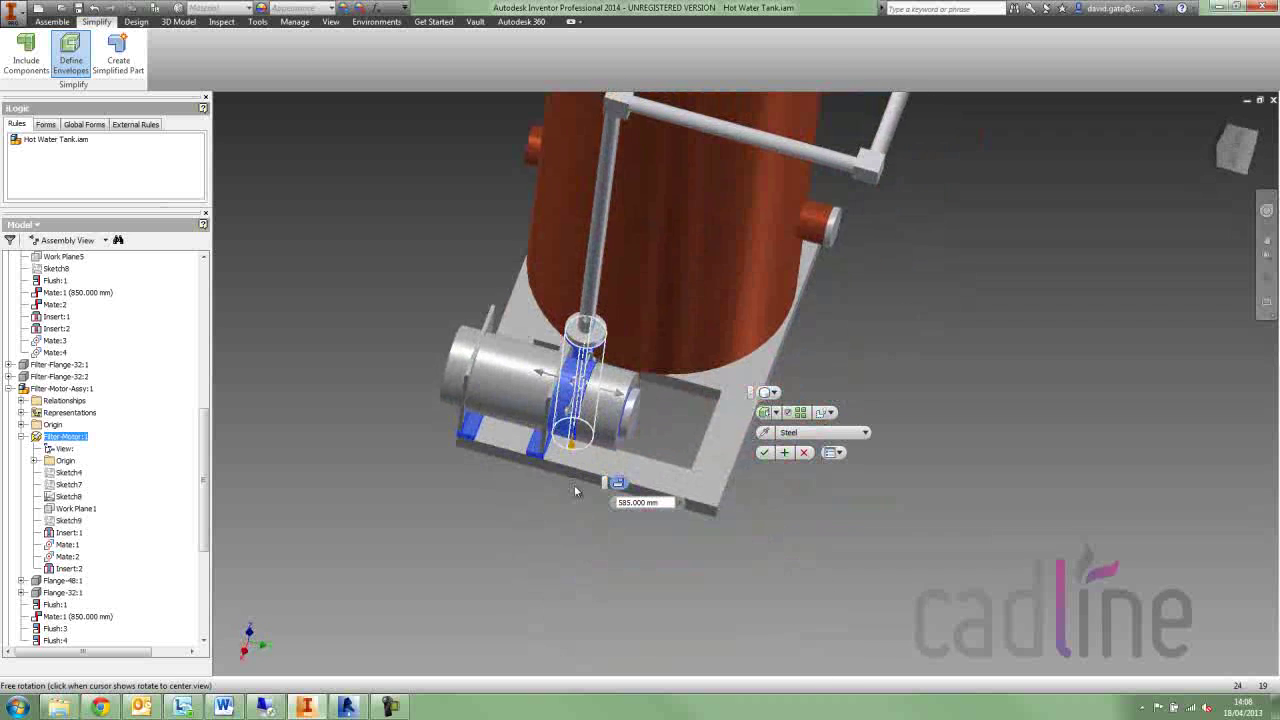
click(536, 450)
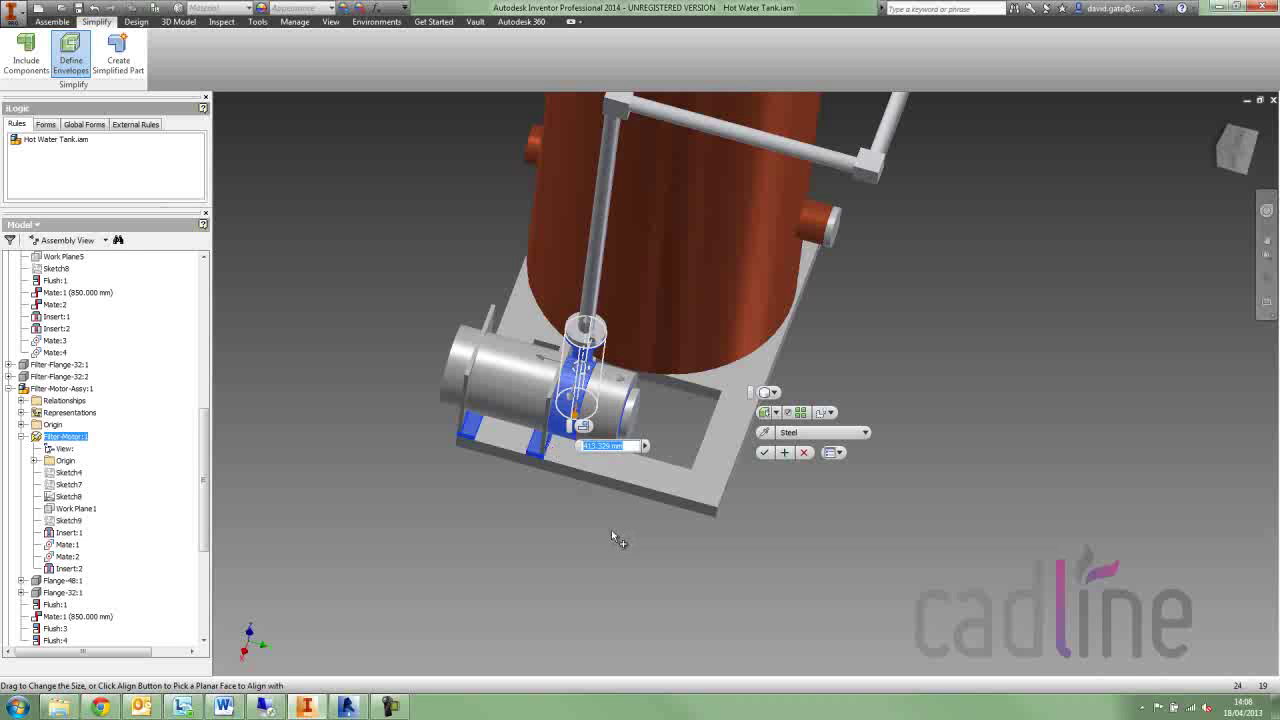
- Hide the original pump and motor unit and apply the vertical outlet cylinder envelope
shift+middle_drag(612, 536, 495, 432)
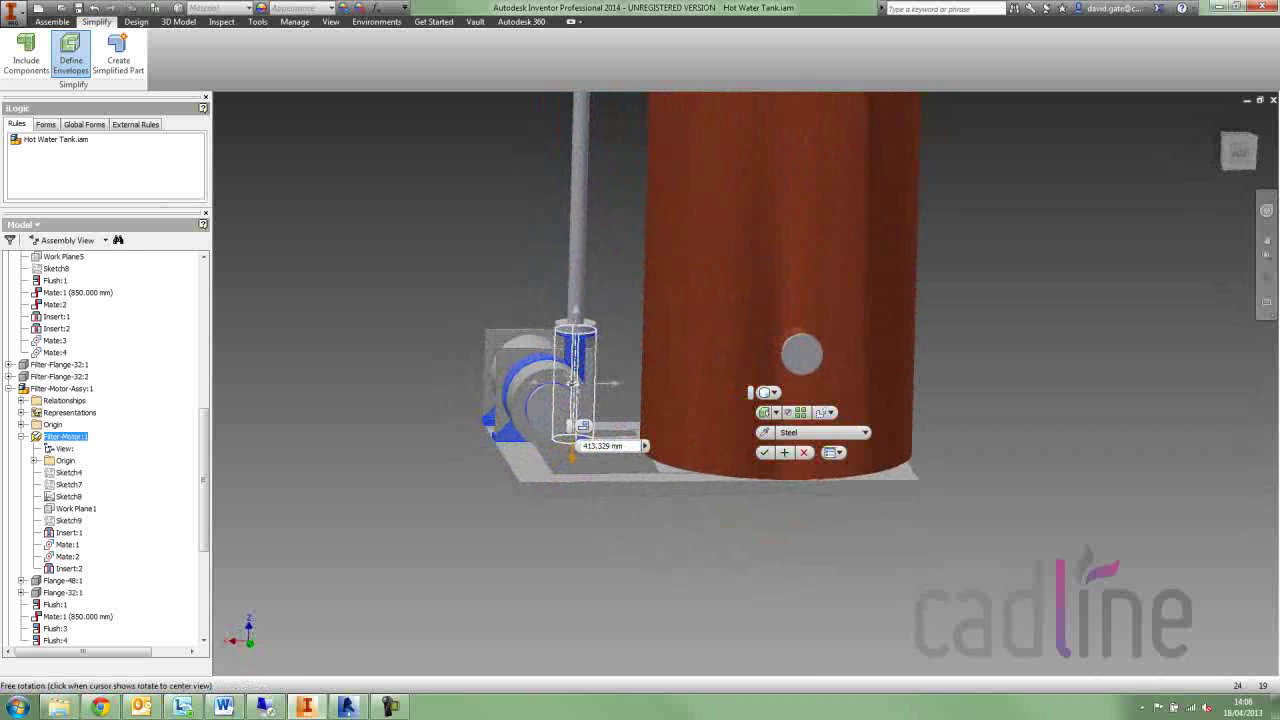
shift+middle_drag(611, 383, 806, 493)
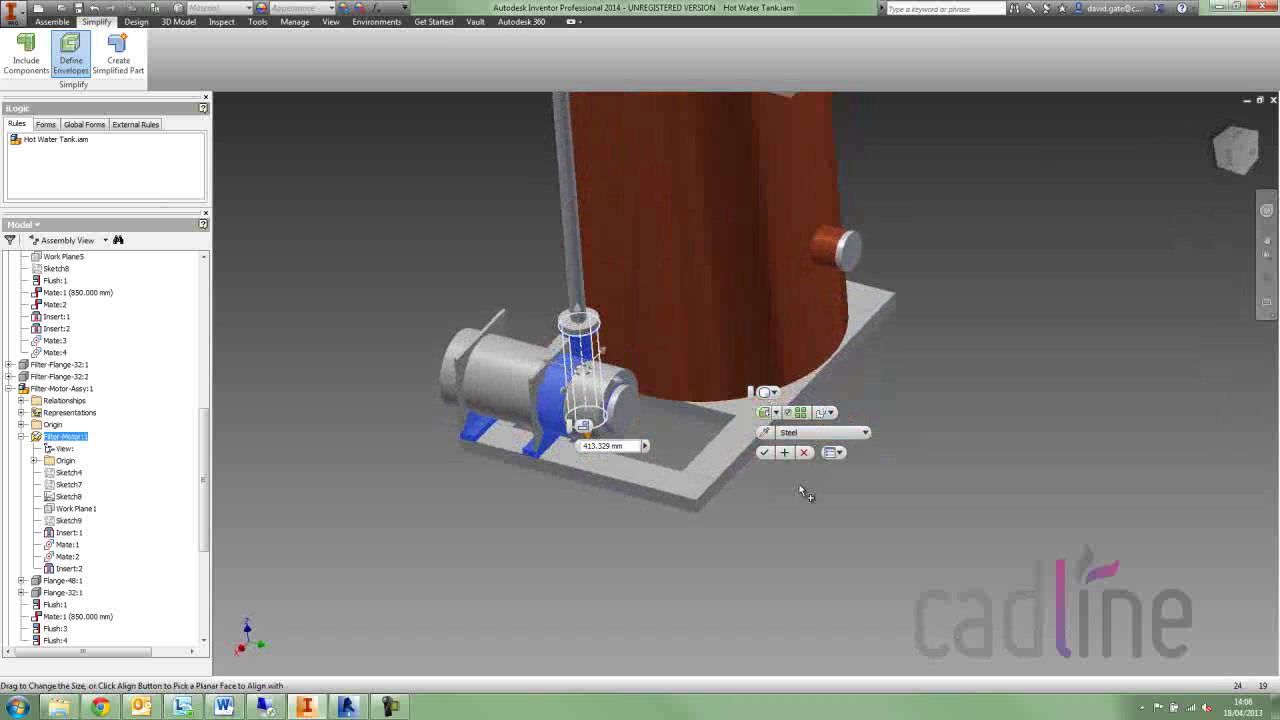
click(829, 413)
click(838, 447)
click(764, 452)
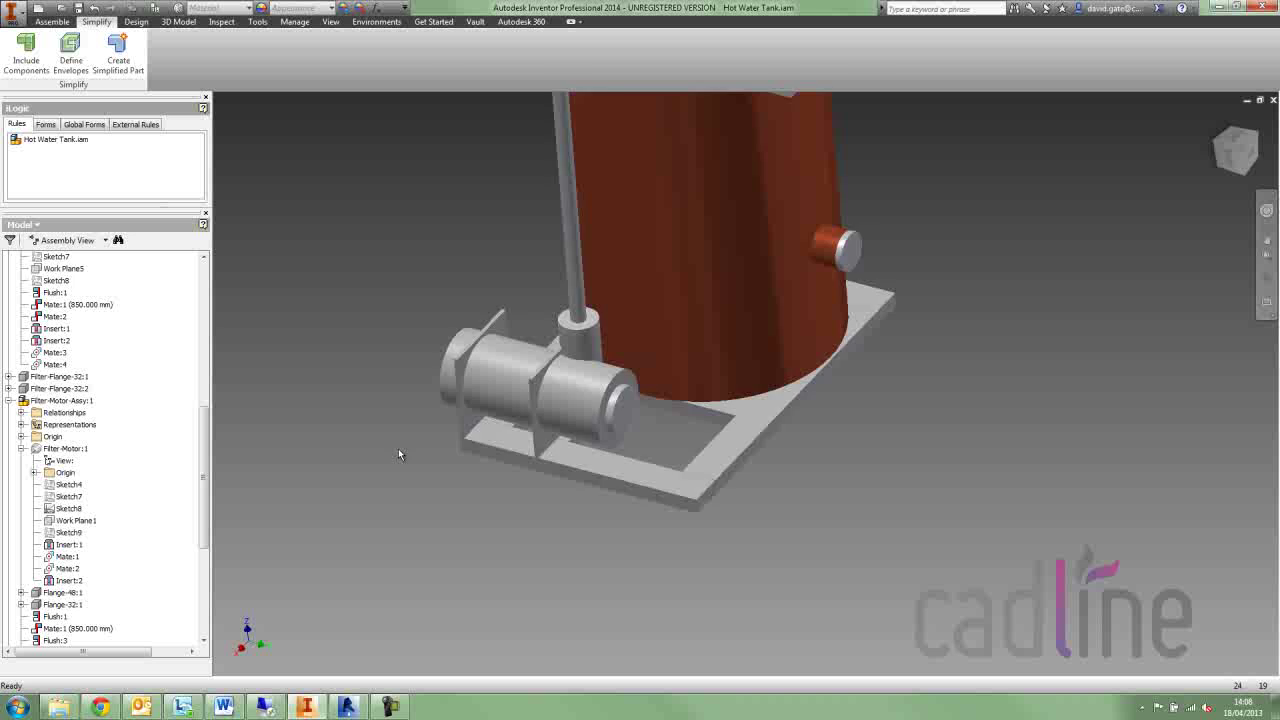
- Return the assembly to its home view and save it together with its changed components
mouse_move(400, 449)
shift+middle_down()
mouse_move(437, 423)
mouse_move(396, 438)
shift+middle_up()
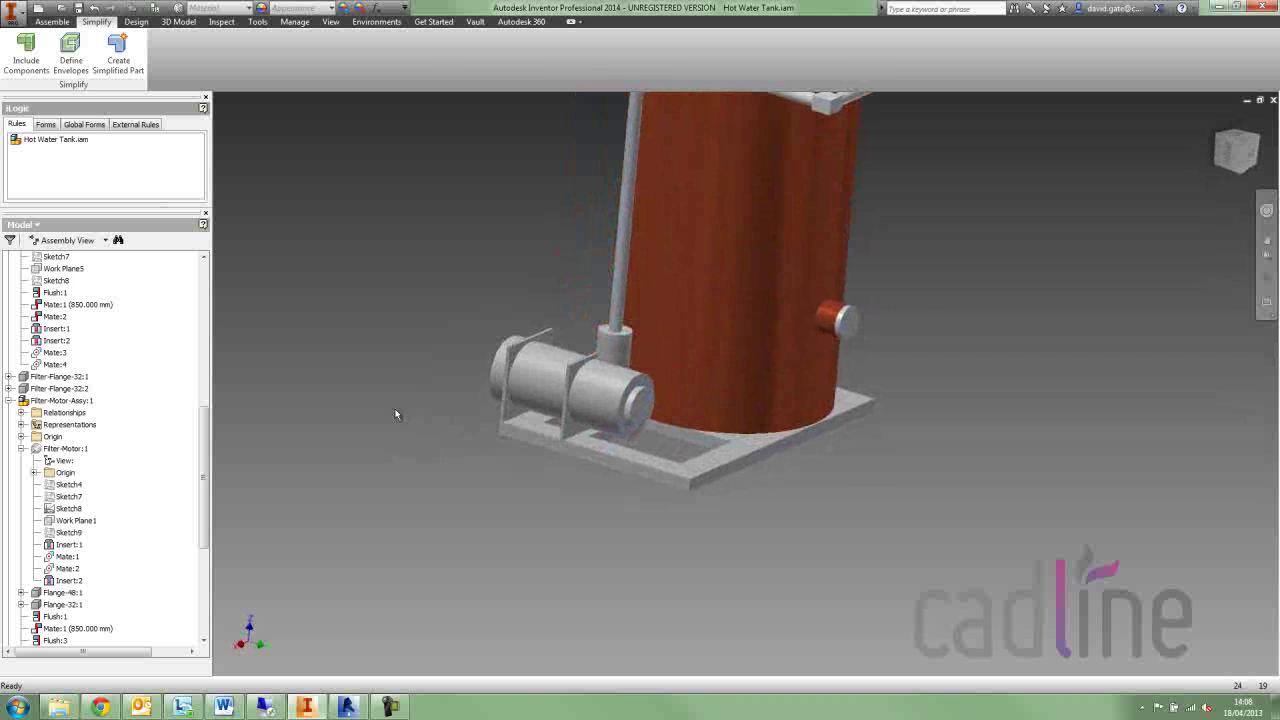
key(F6)
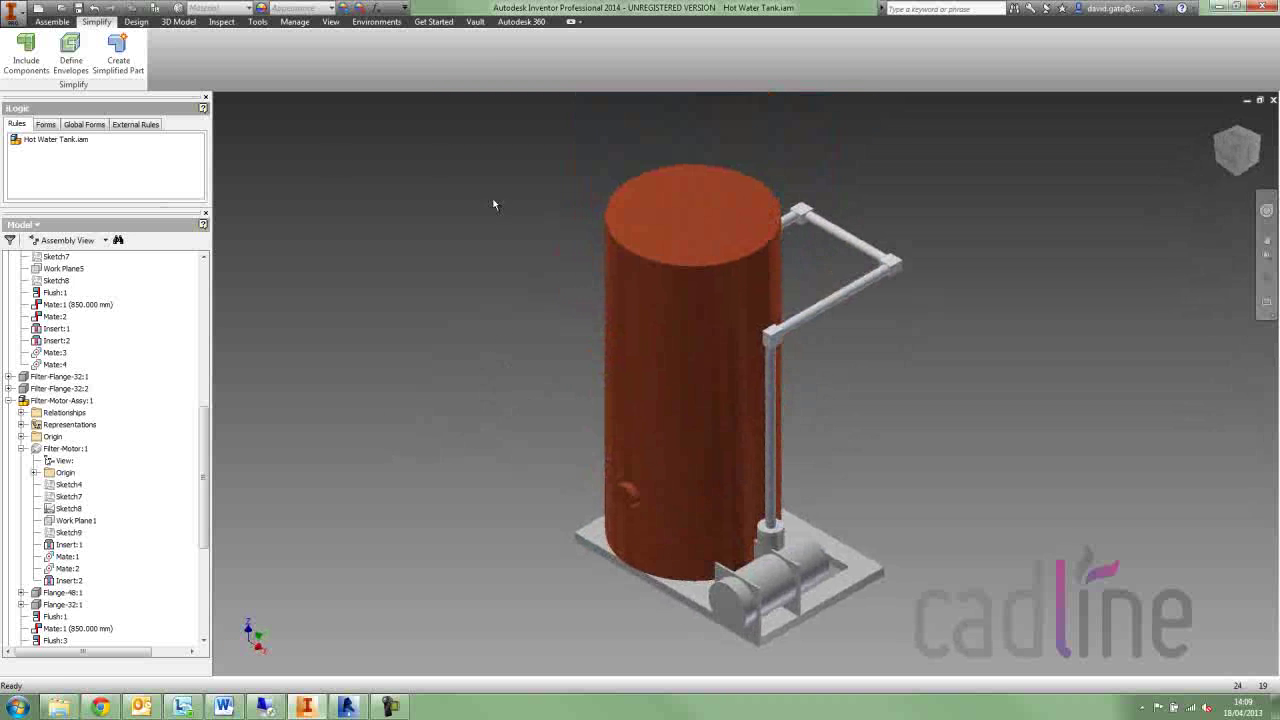
click(78, 12)
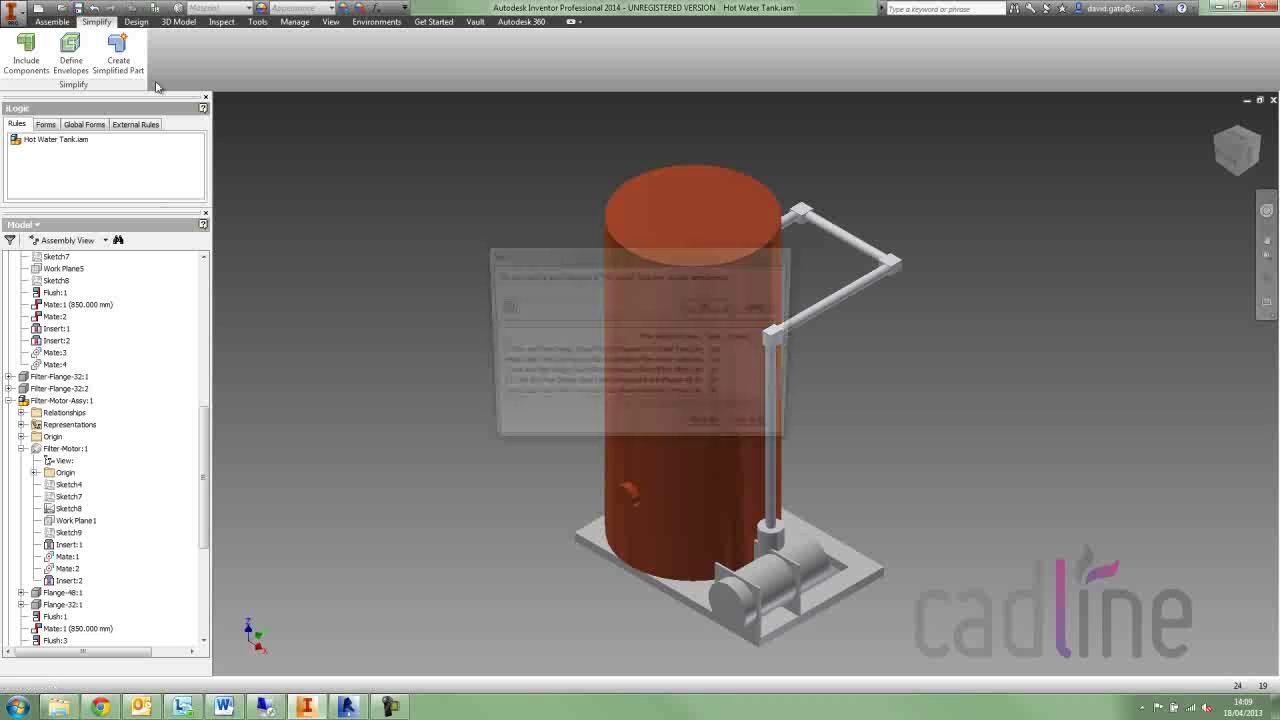
click(710, 306)
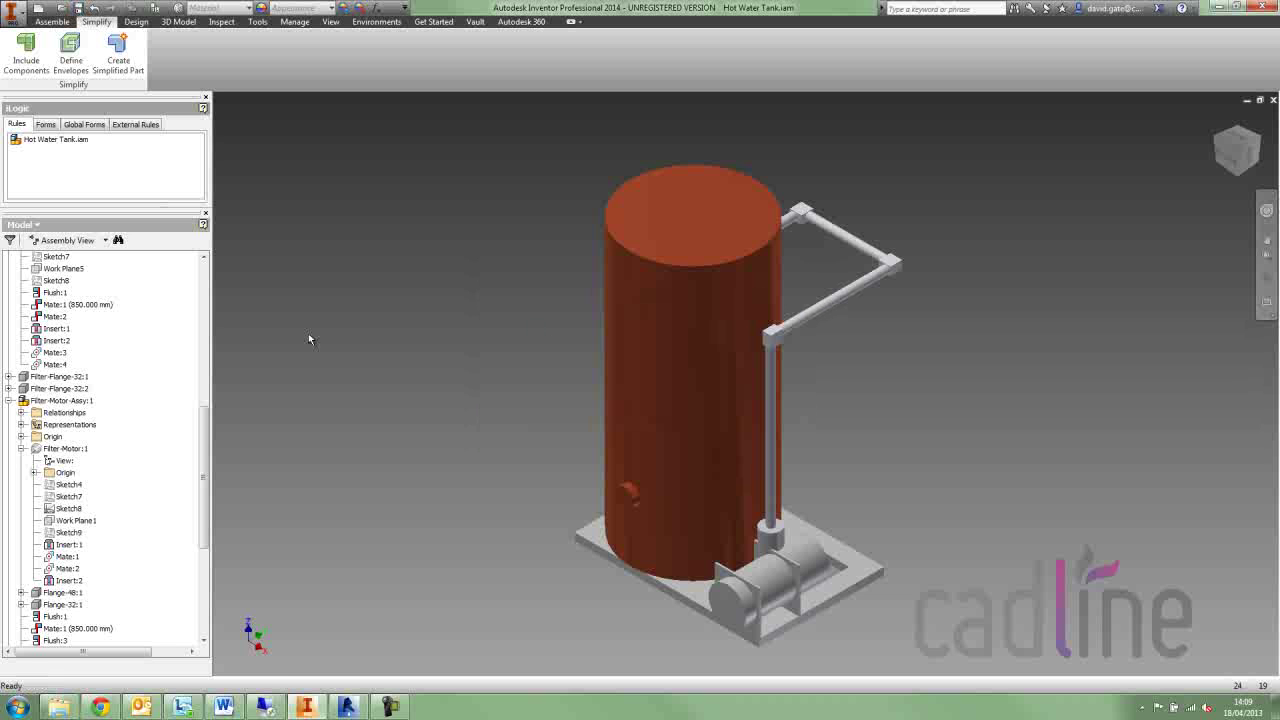
- Review the assembly's representations and check its excluded, all and included components with Include Components, leaving the selection unchanged
drag(203, 465, 233, 242)
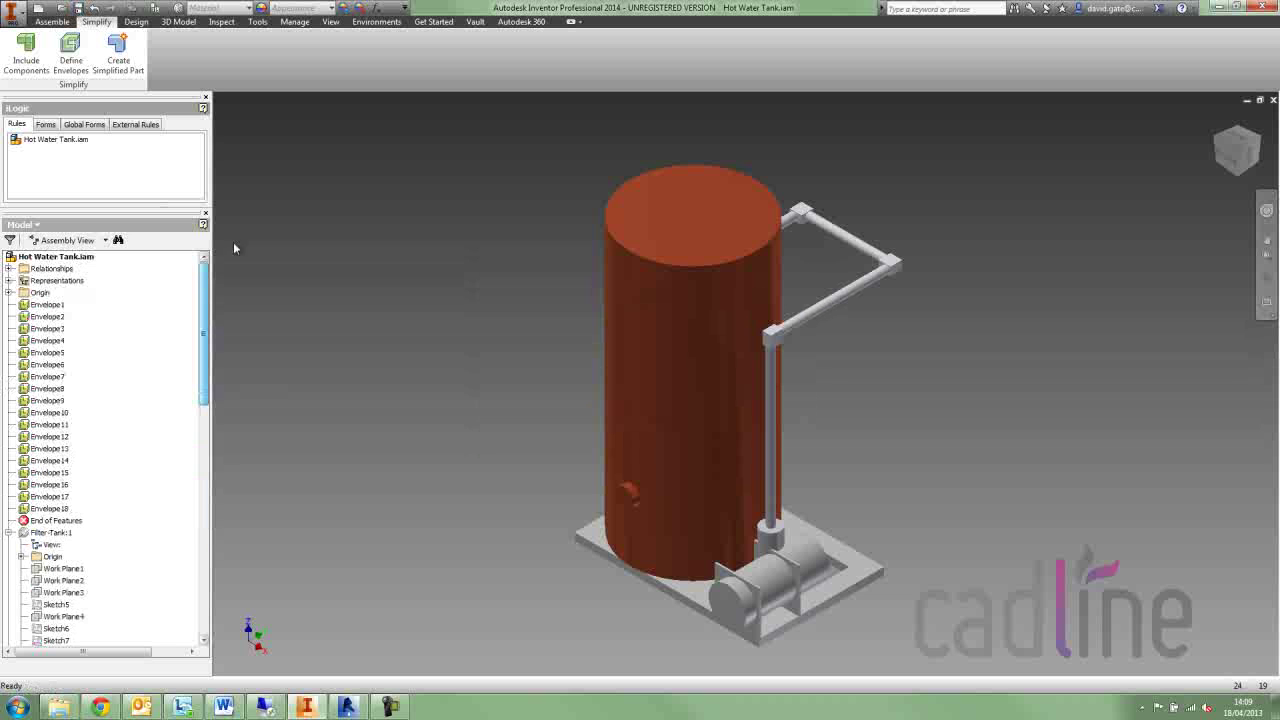
click(9, 280)
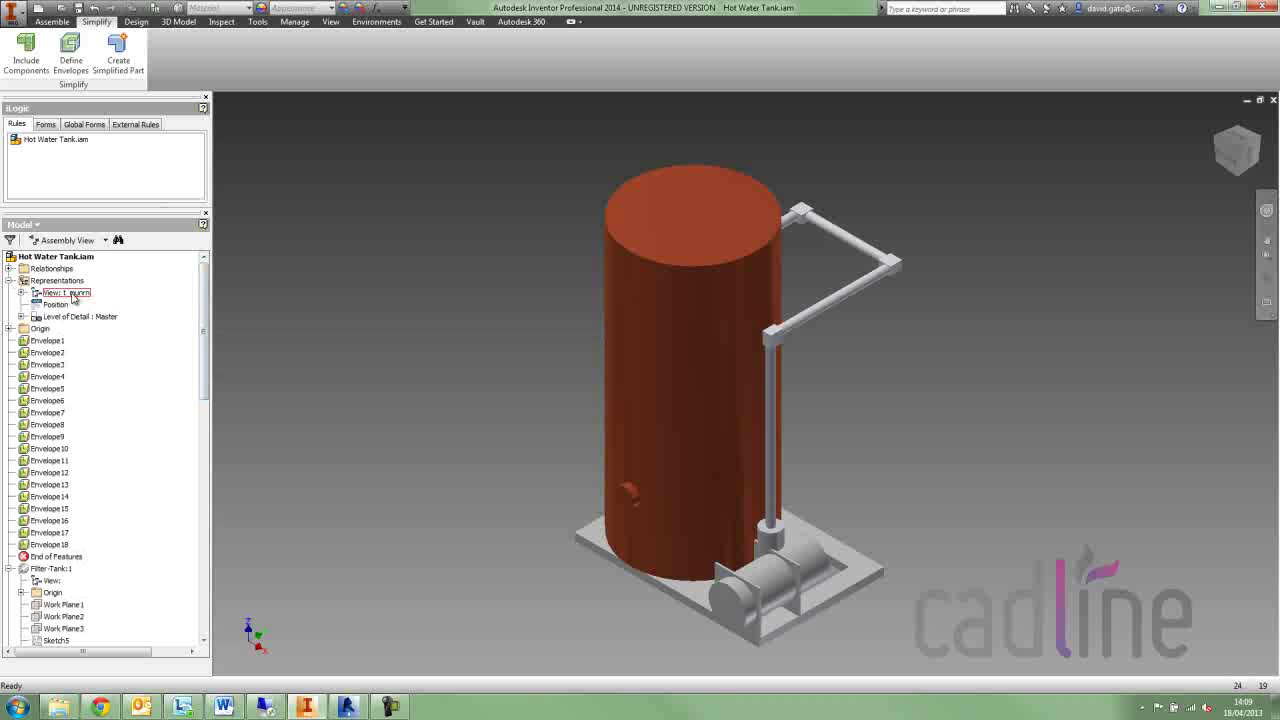
click(21, 292)
click(21, 292)
click(26, 55)
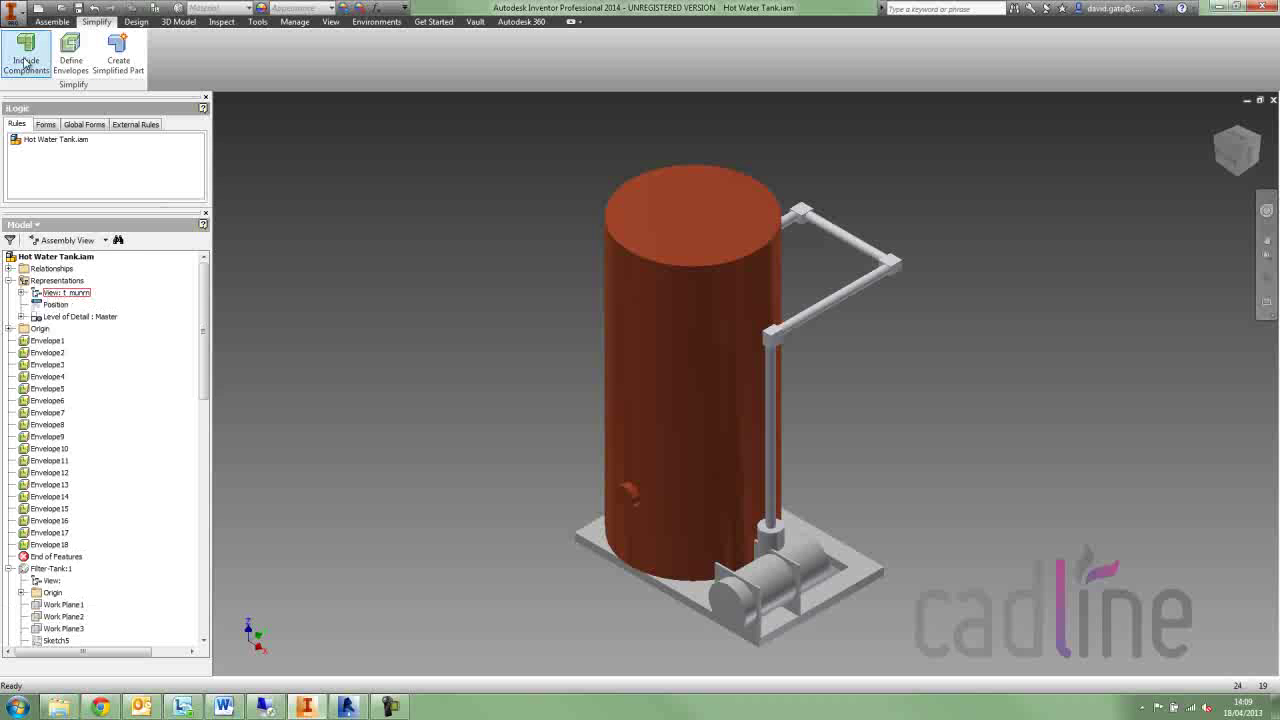
click(812, 394)
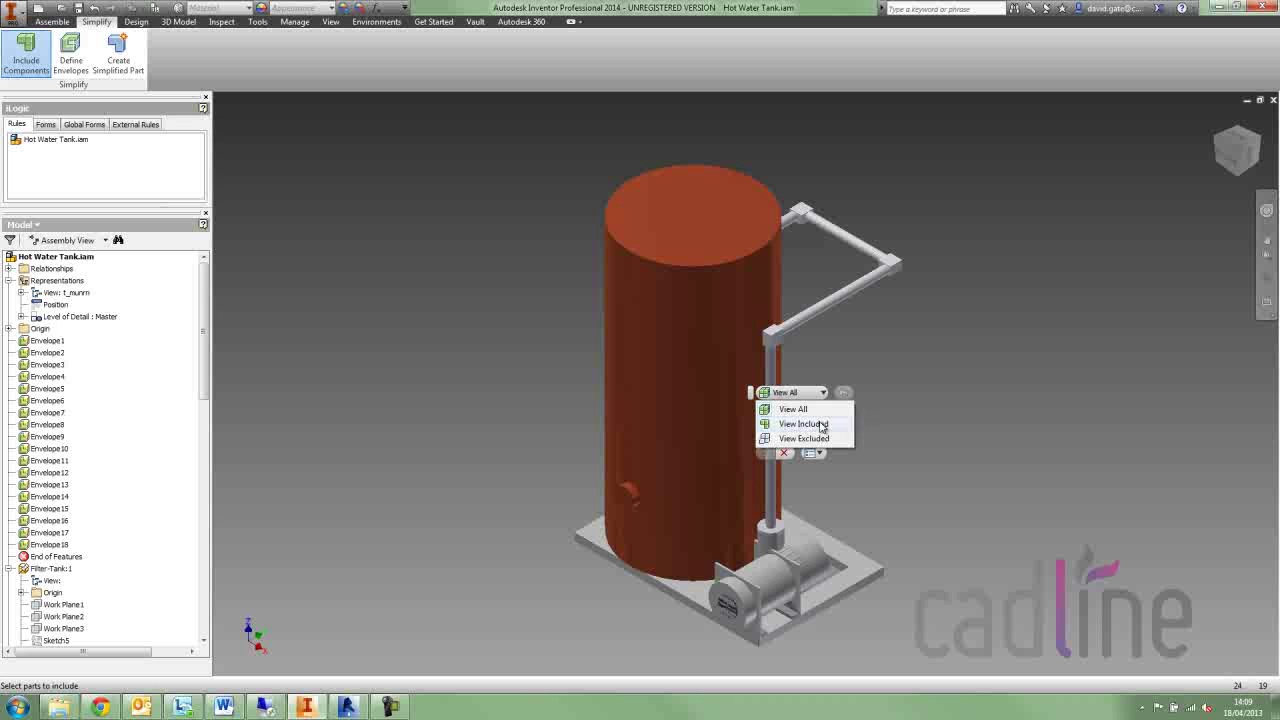
click(820, 438)
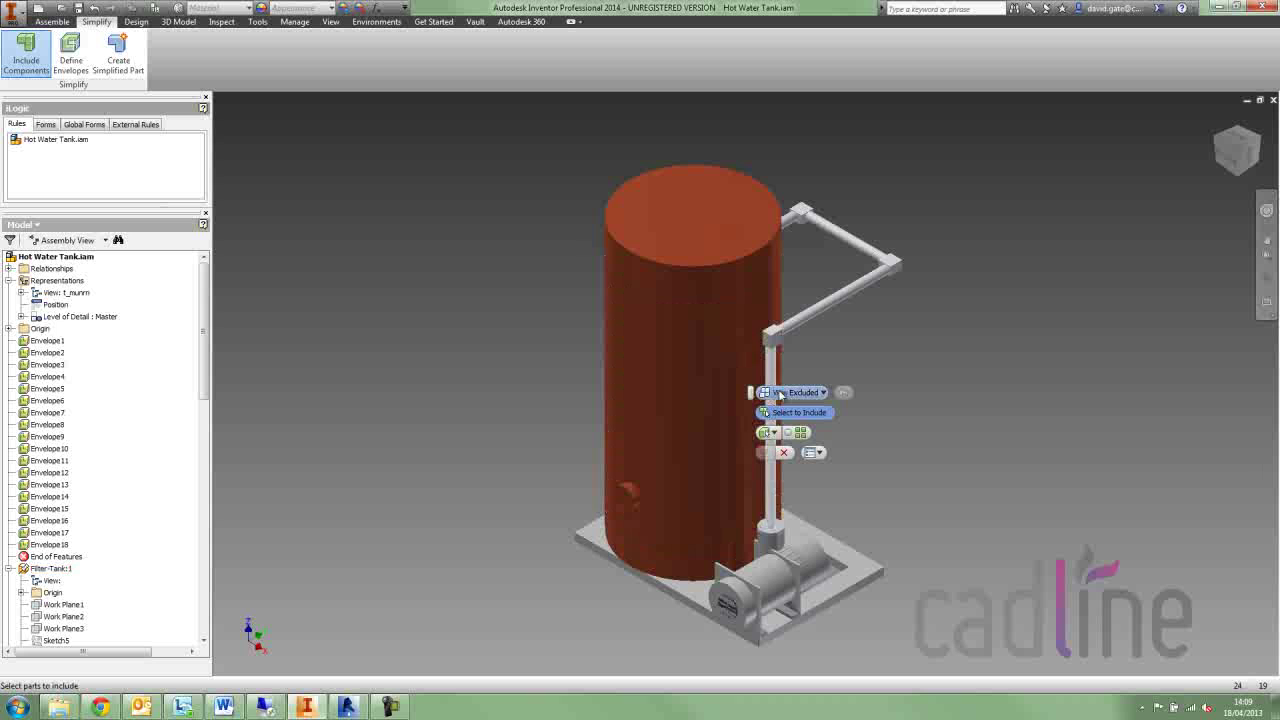
click(810, 393)
click(806, 408)
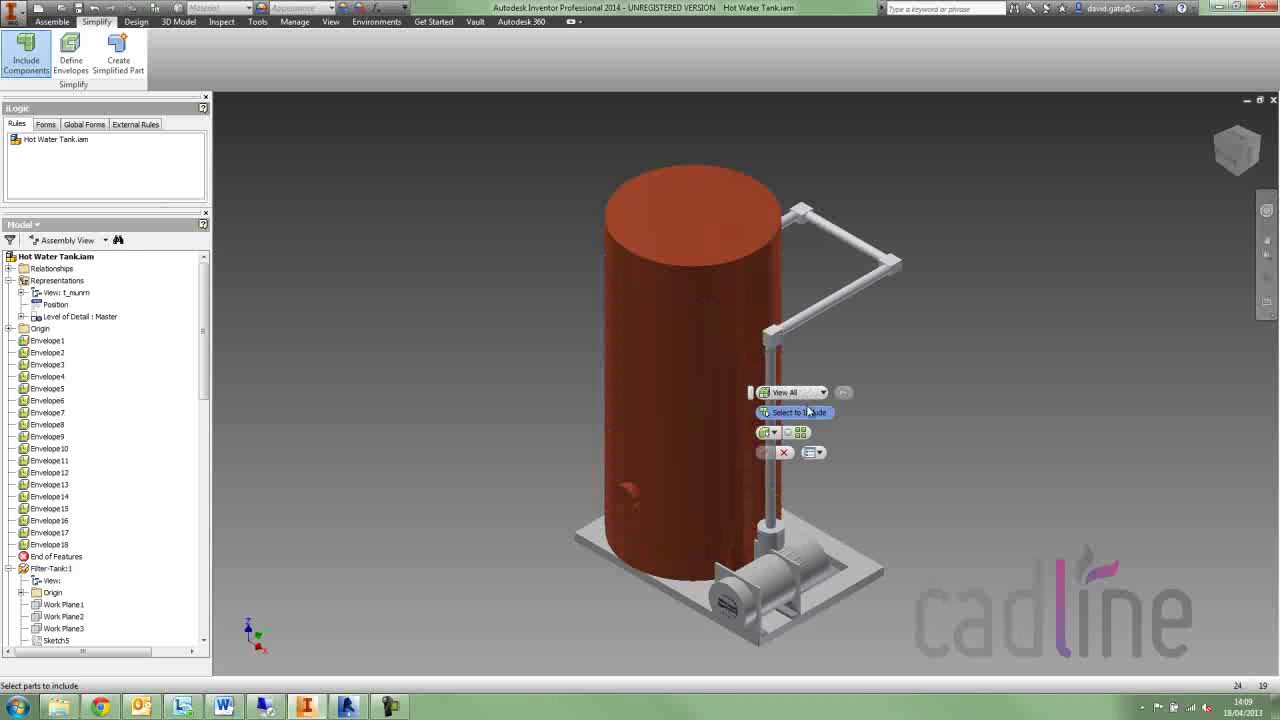
click(809, 393)
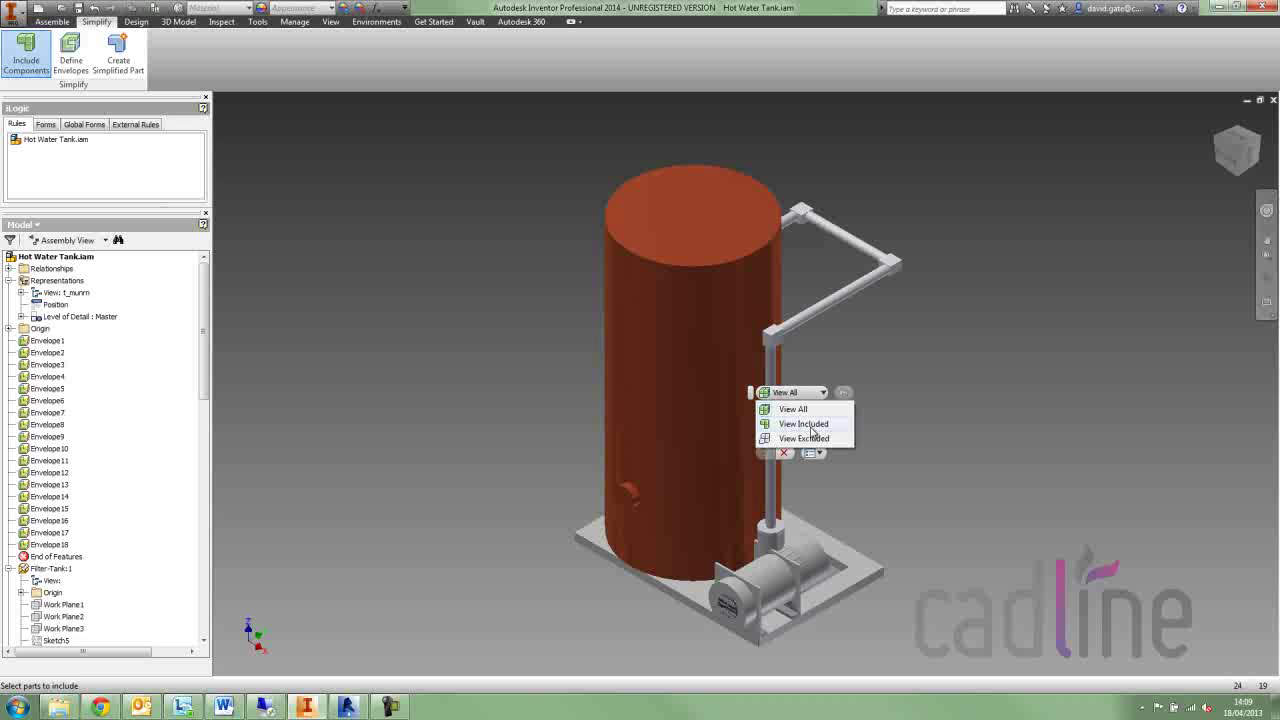
click(812, 432)
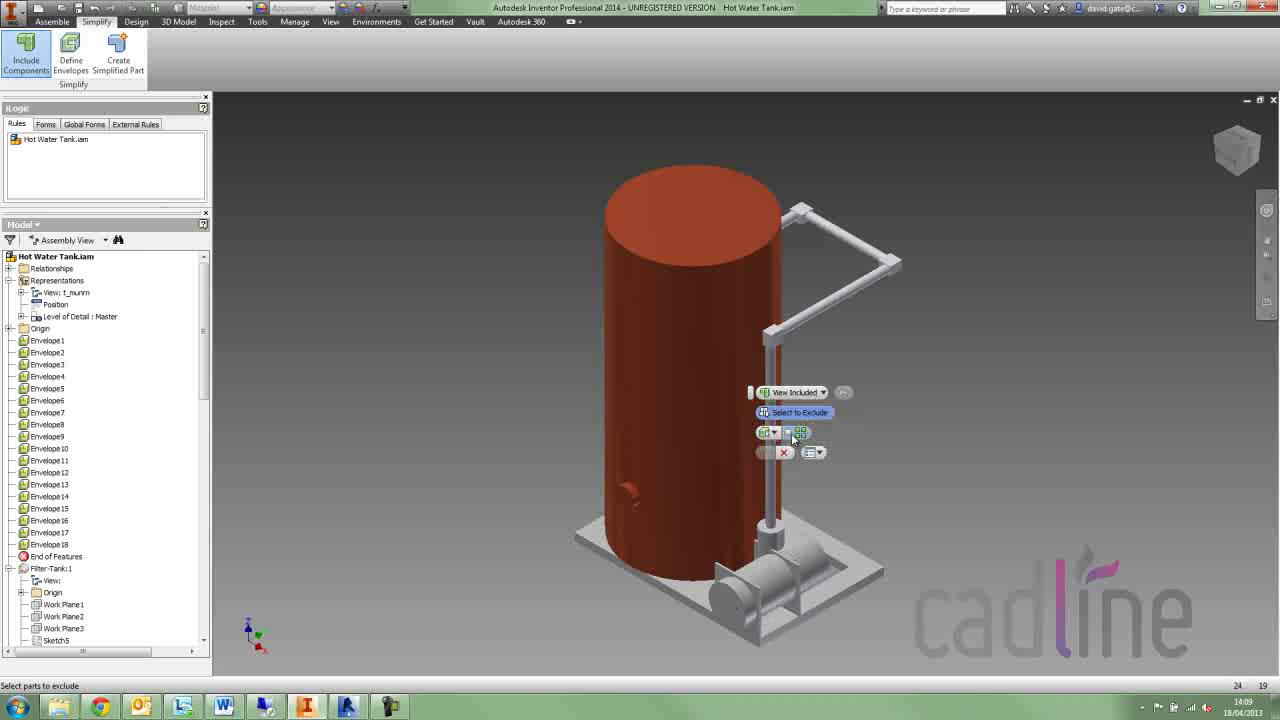
click(784, 453)
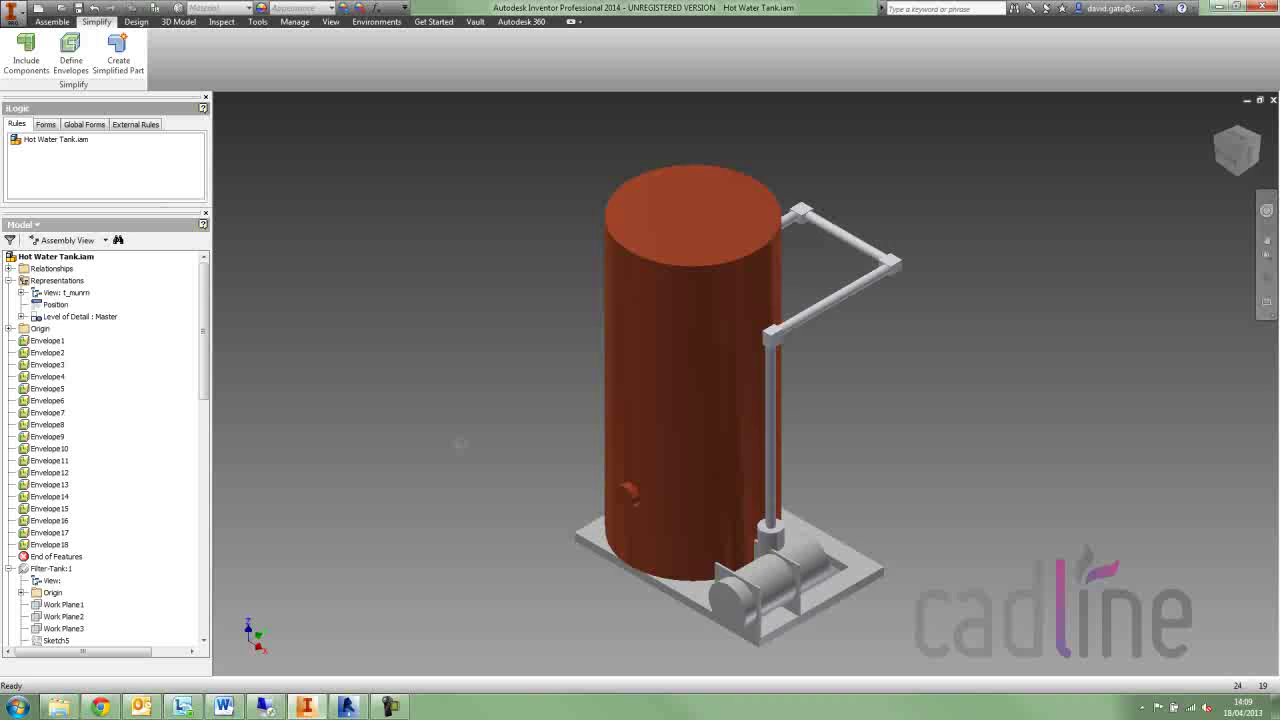
- Create a simplified part named Hot Water Tank from the assembly, using the Standard.ipt template
shift+middle_drag(460, 444, 311, 429)
middle_drag(590, 489, 409, 445)
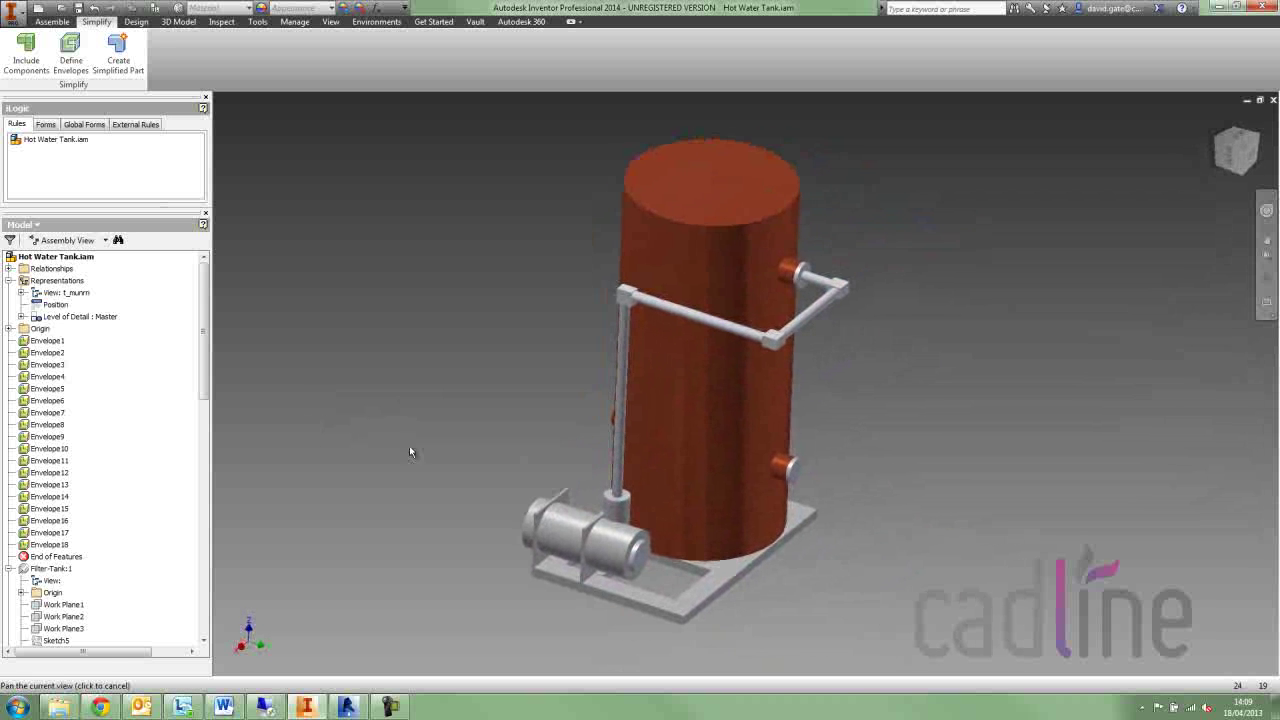
click(116, 58)
click(280, 153)
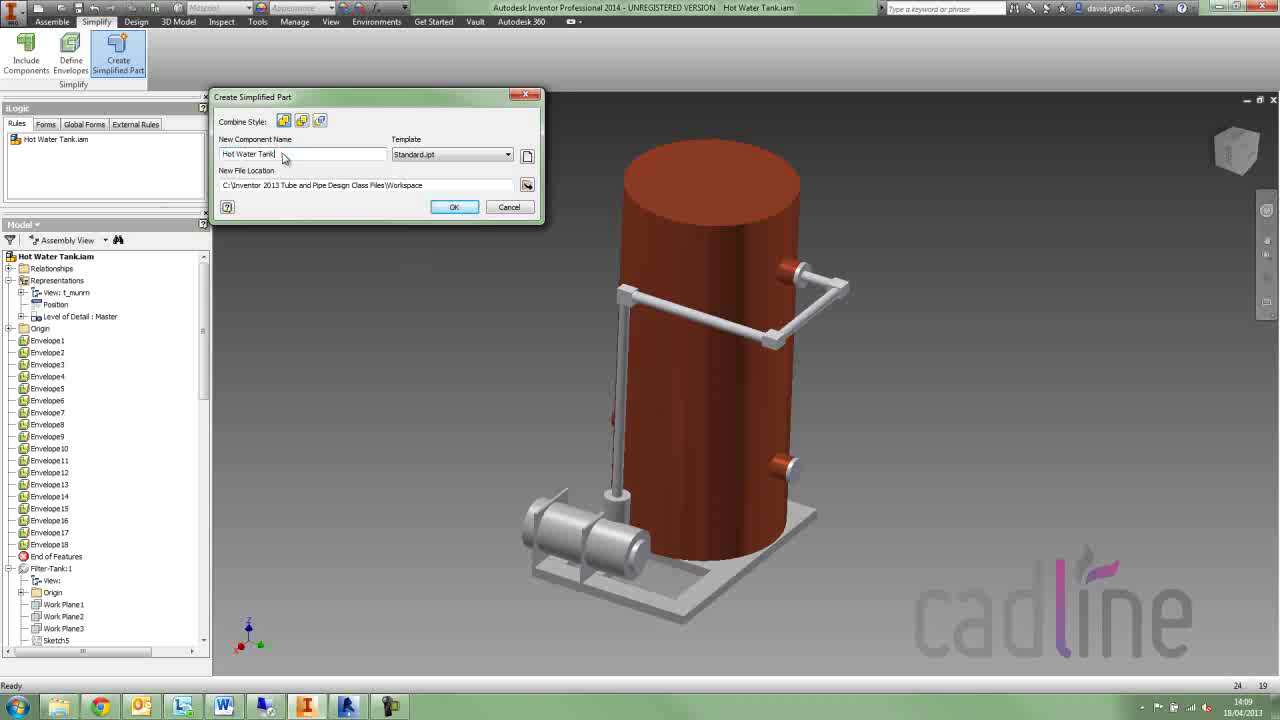
click(454, 208)
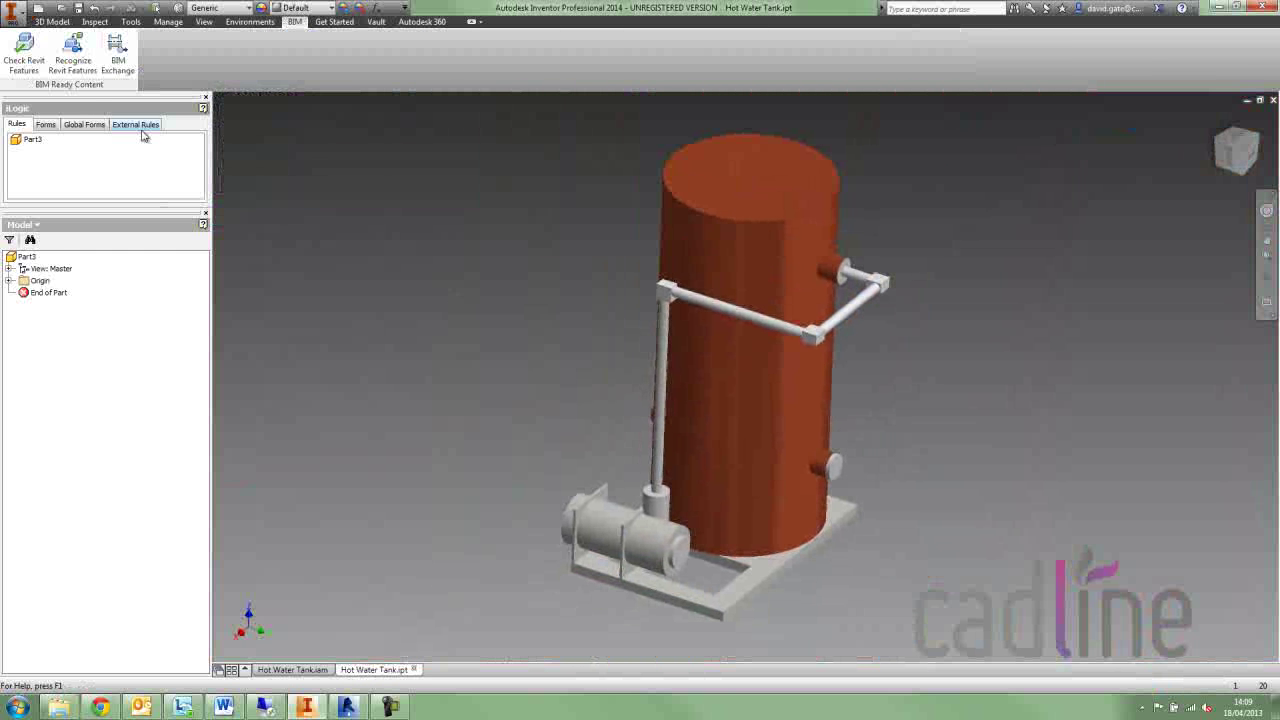
- Run Check Revit Features on the simplified part, examine the Feature Check Report in the browser and return to Inventor
click(29, 62)
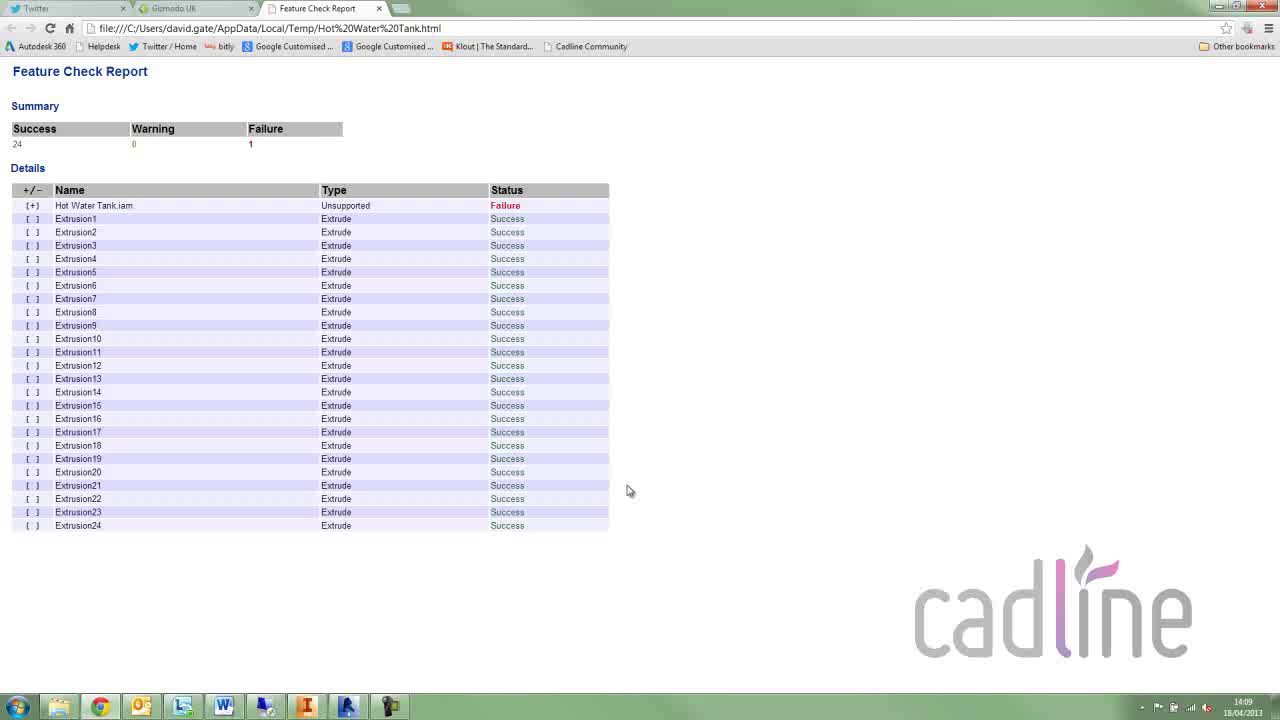
click(305, 706)
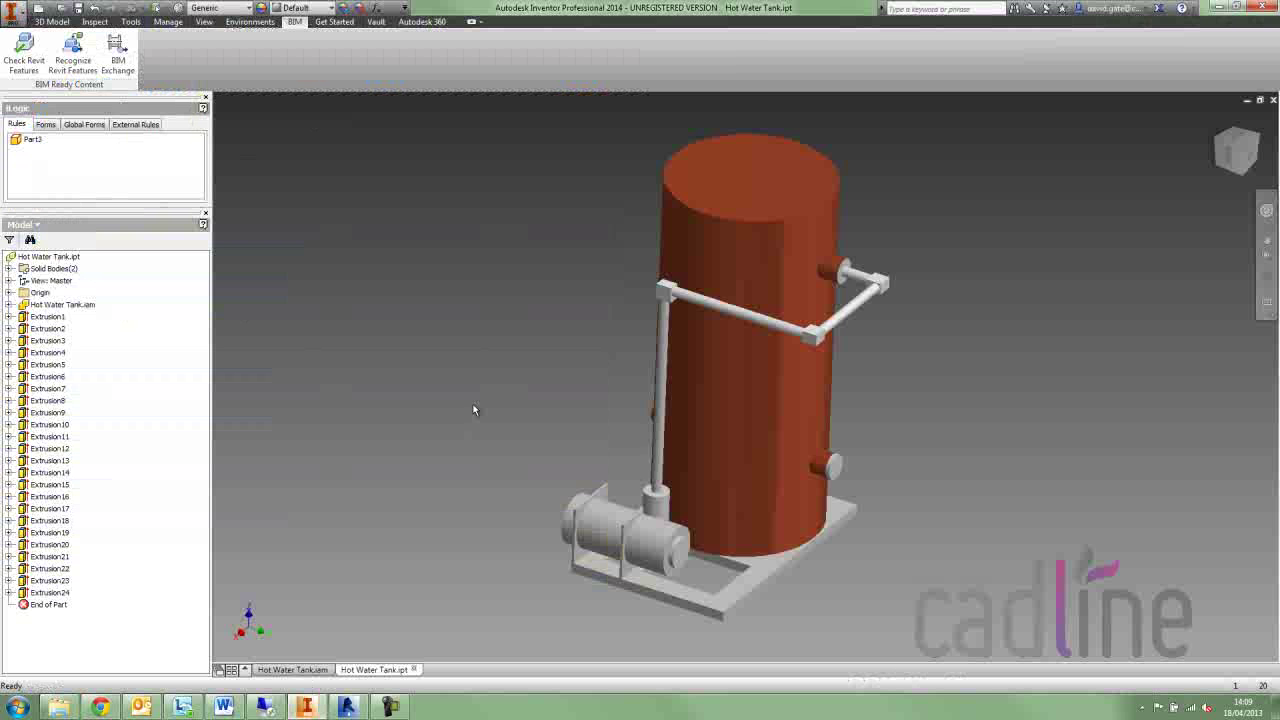
mouse_move(521, 434)
shift+middle_down()
mouse_move(504, 414)
mouse_move(523, 420)
shift+middle_up()
scroll(523, 420, down, 3)
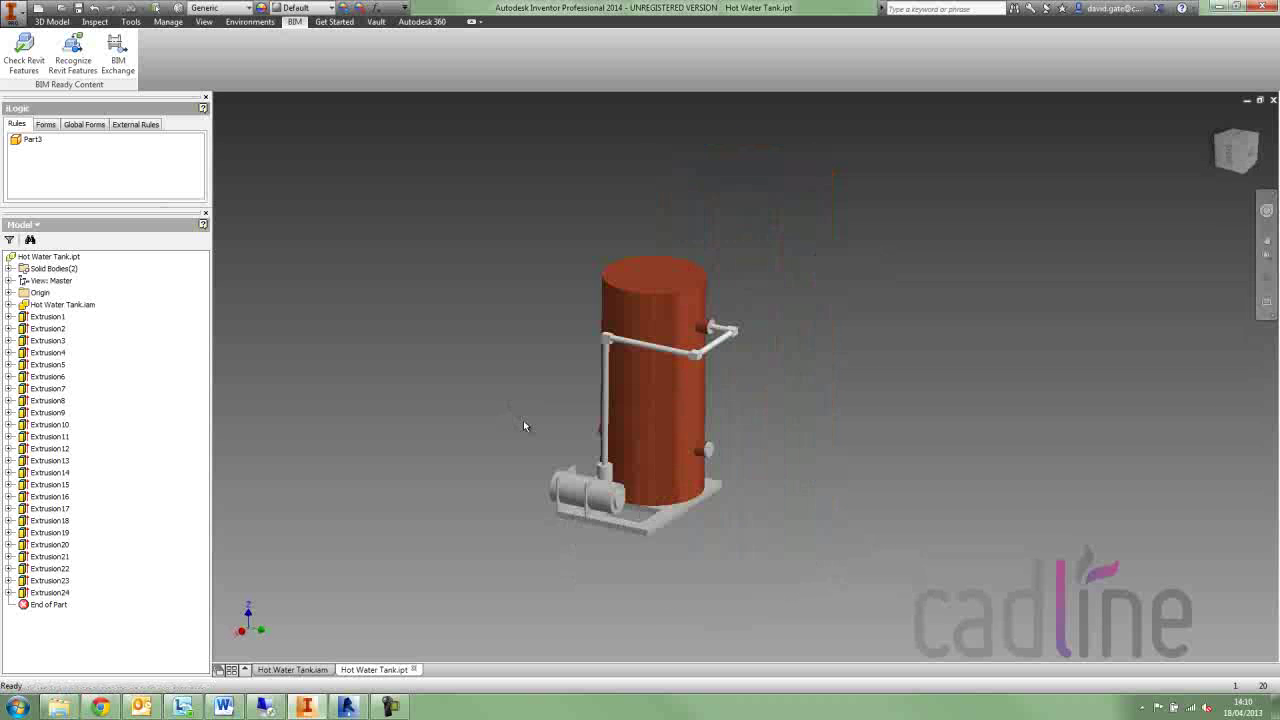
- Open the Recognize Revit Features environment for the simplified part and exit it again
click(73, 50)
click(423, 226)
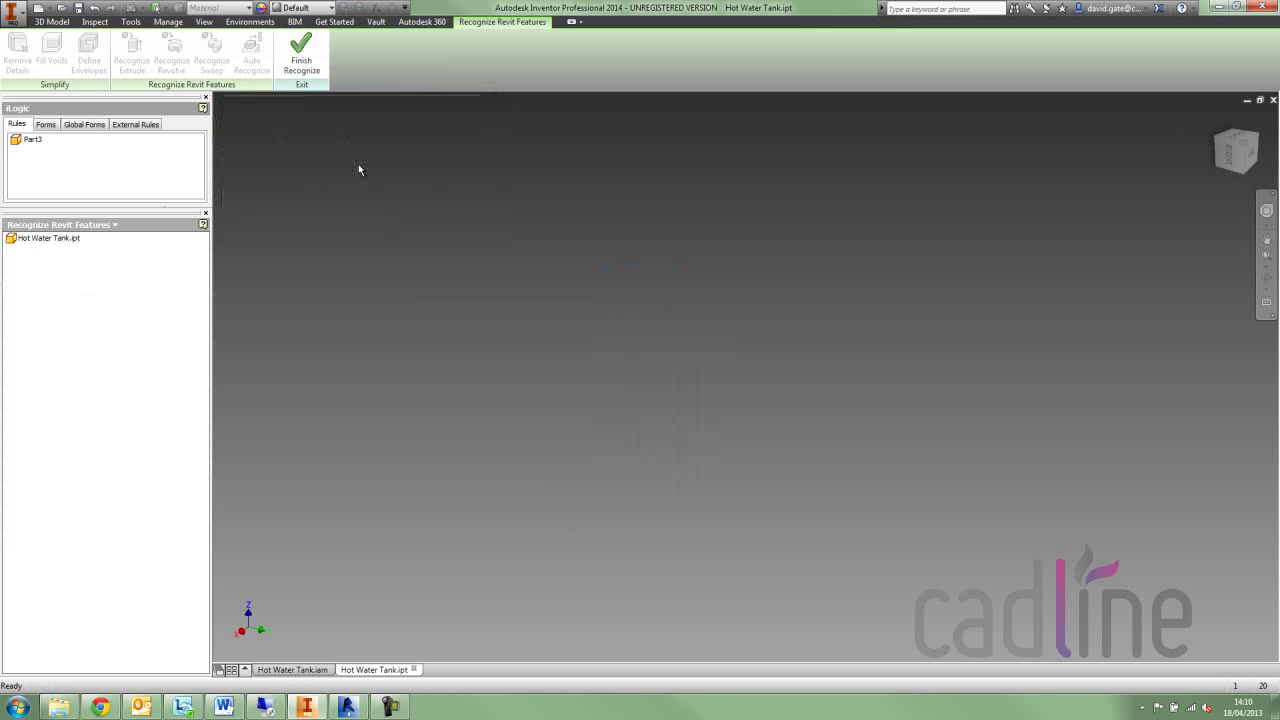
click(300, 52)
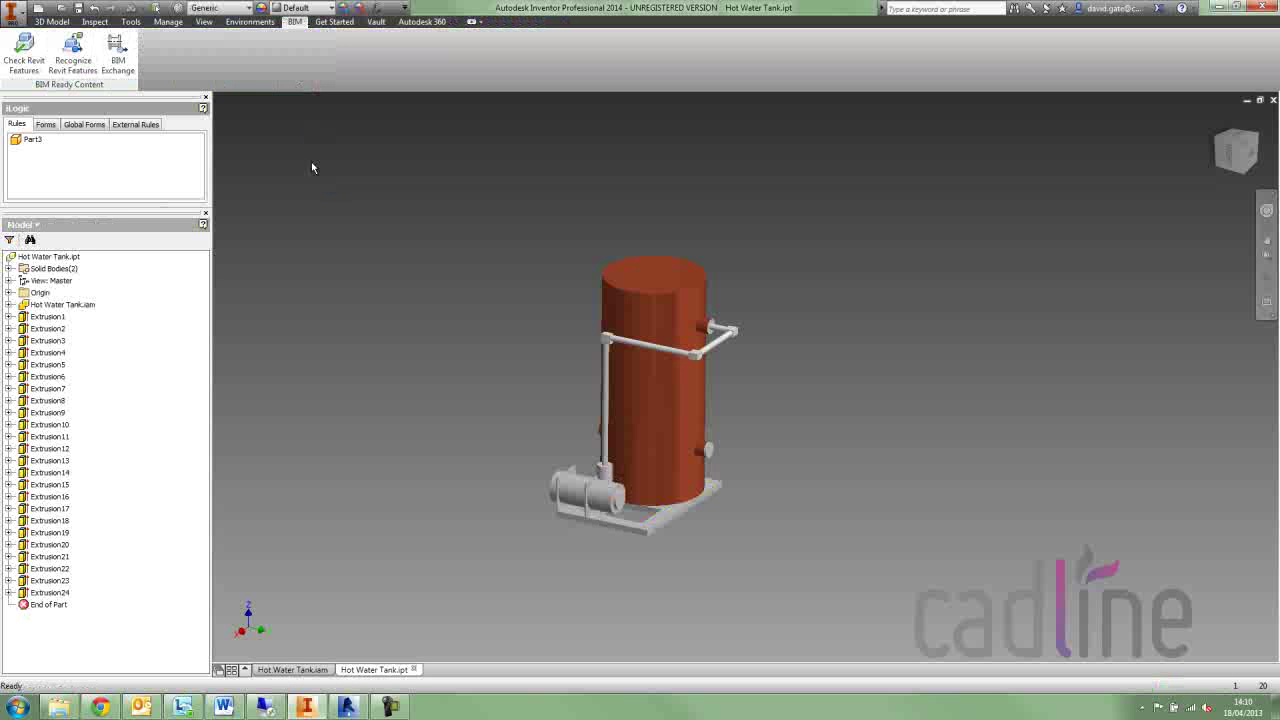
- Enter the BIM Exchange environment and start a circular pipe connector on the face of the tank's lower side flange
click(119, 60)
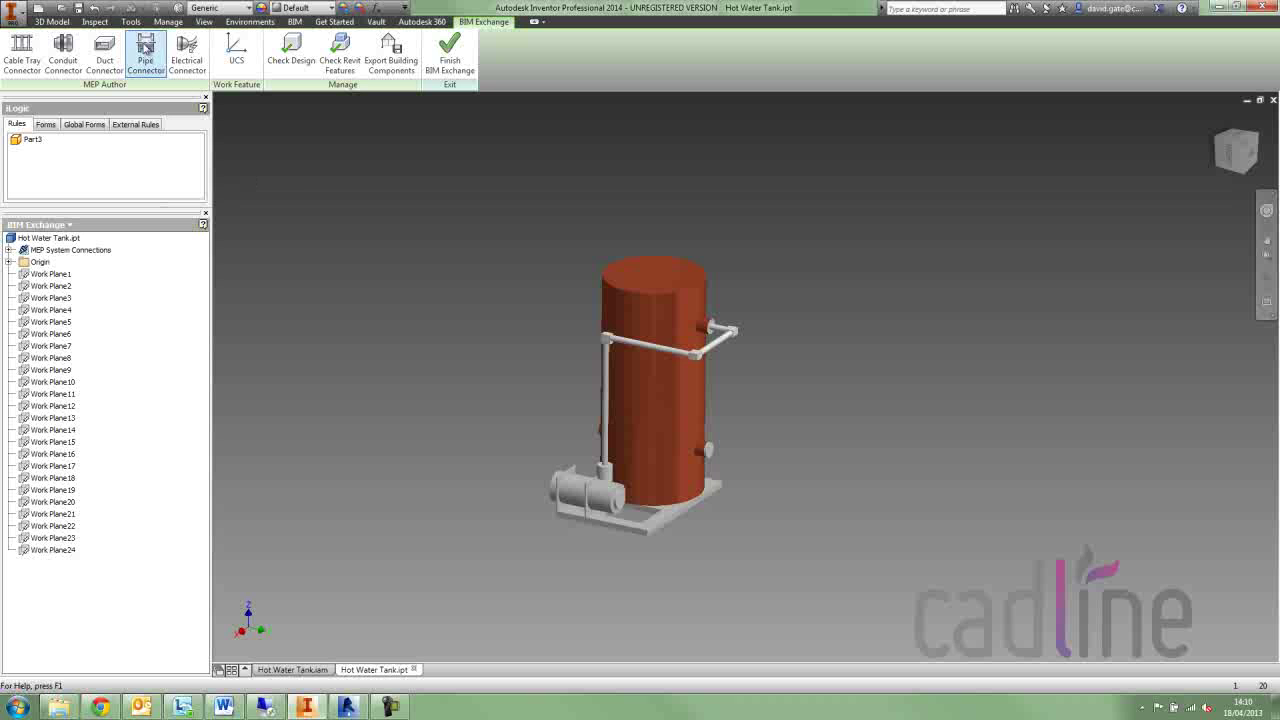
click(145, 50)
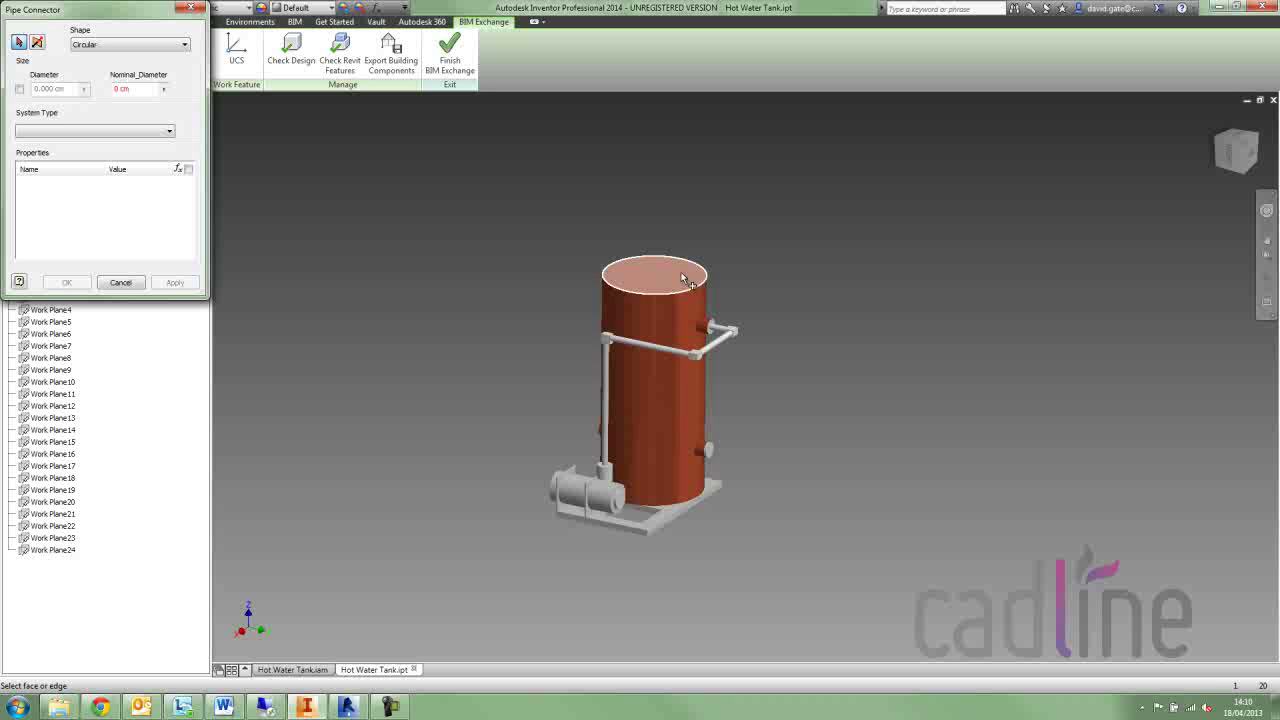
scroll(712, 452, up, 3)
scroll(712, 455, up, 2)
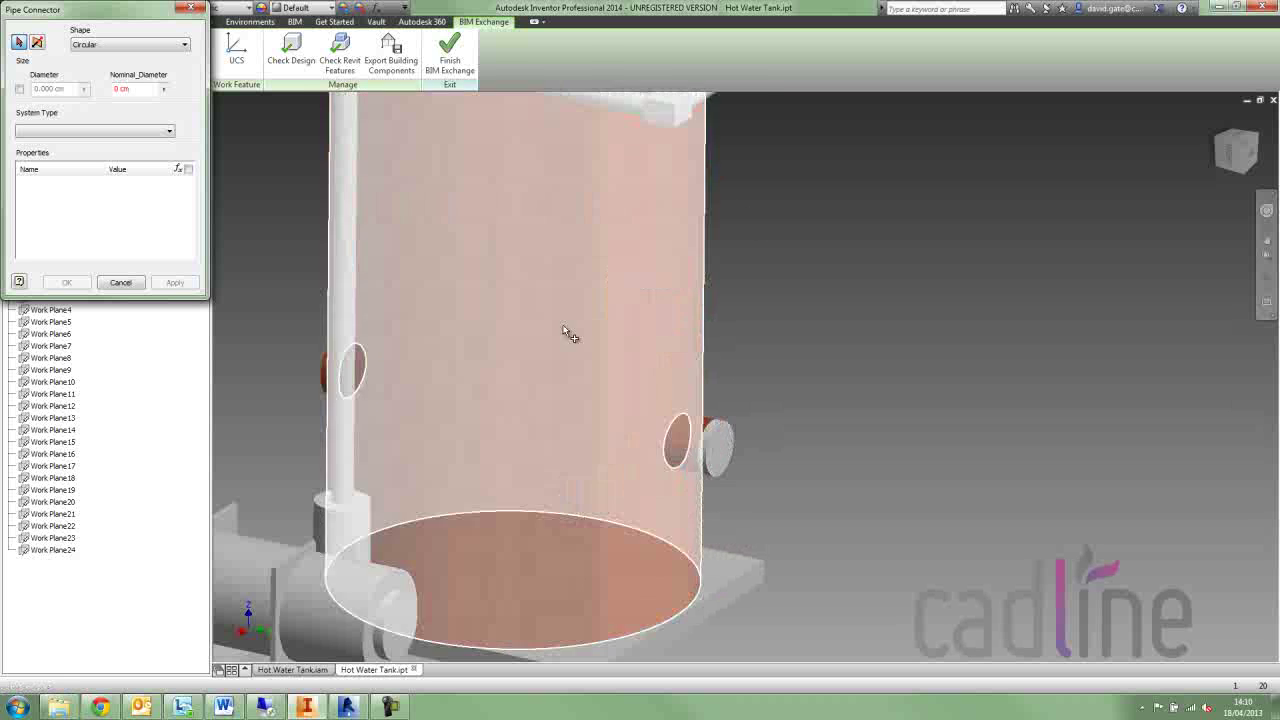
click(97, 46)
click(100, 57)
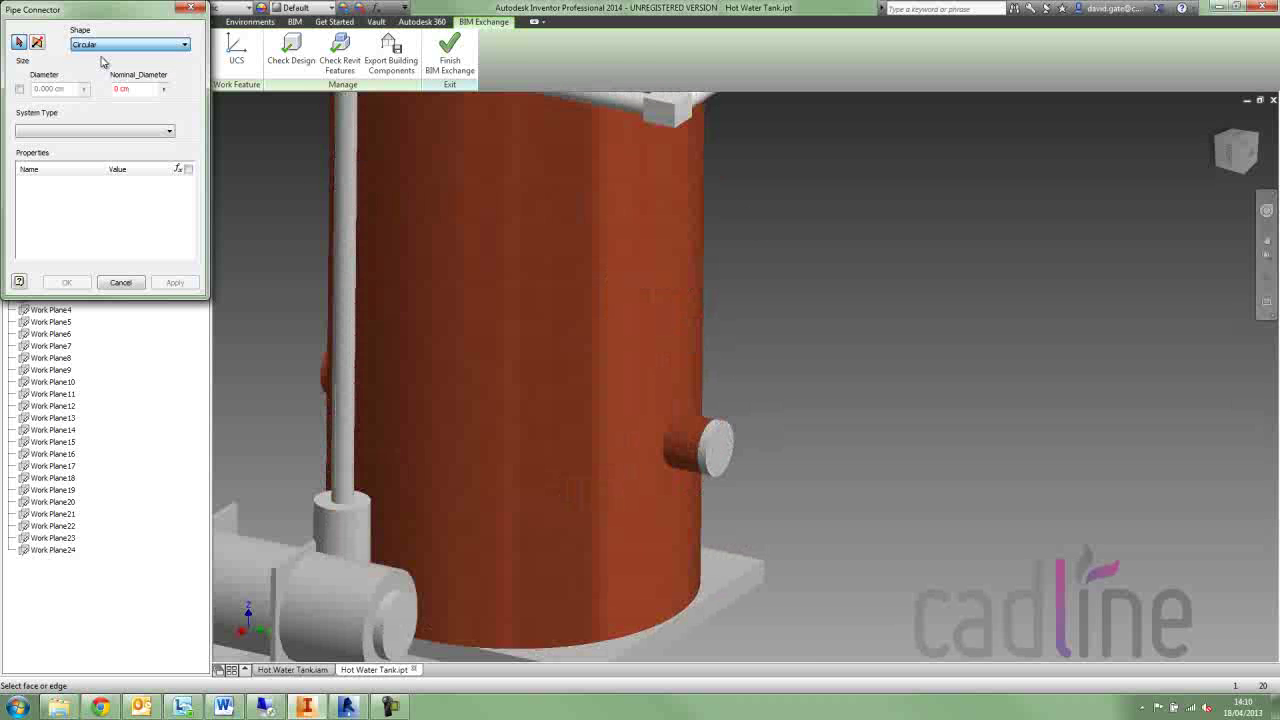
click(751, 445)
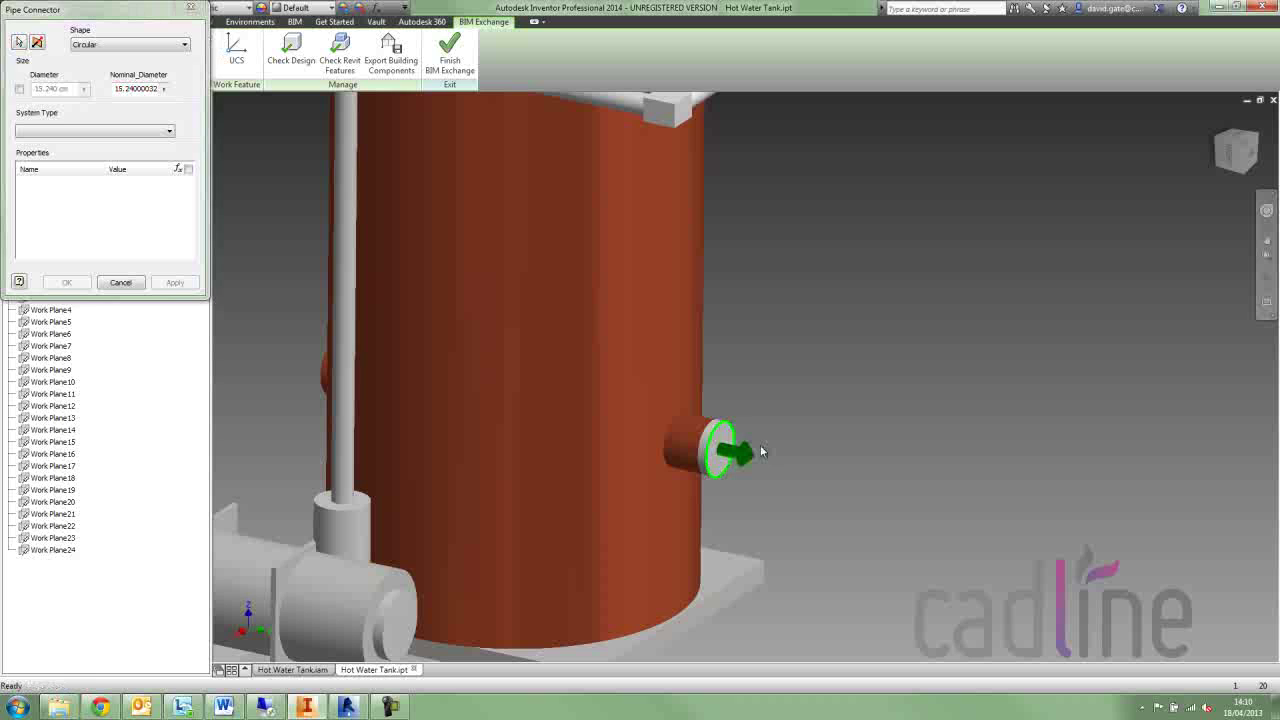
- Set the tank flange connector's diameter to 10 cm and its system type to Domestic Hot Water, and apply it
click(19, 88)
drag(67, 90, 3, 91)
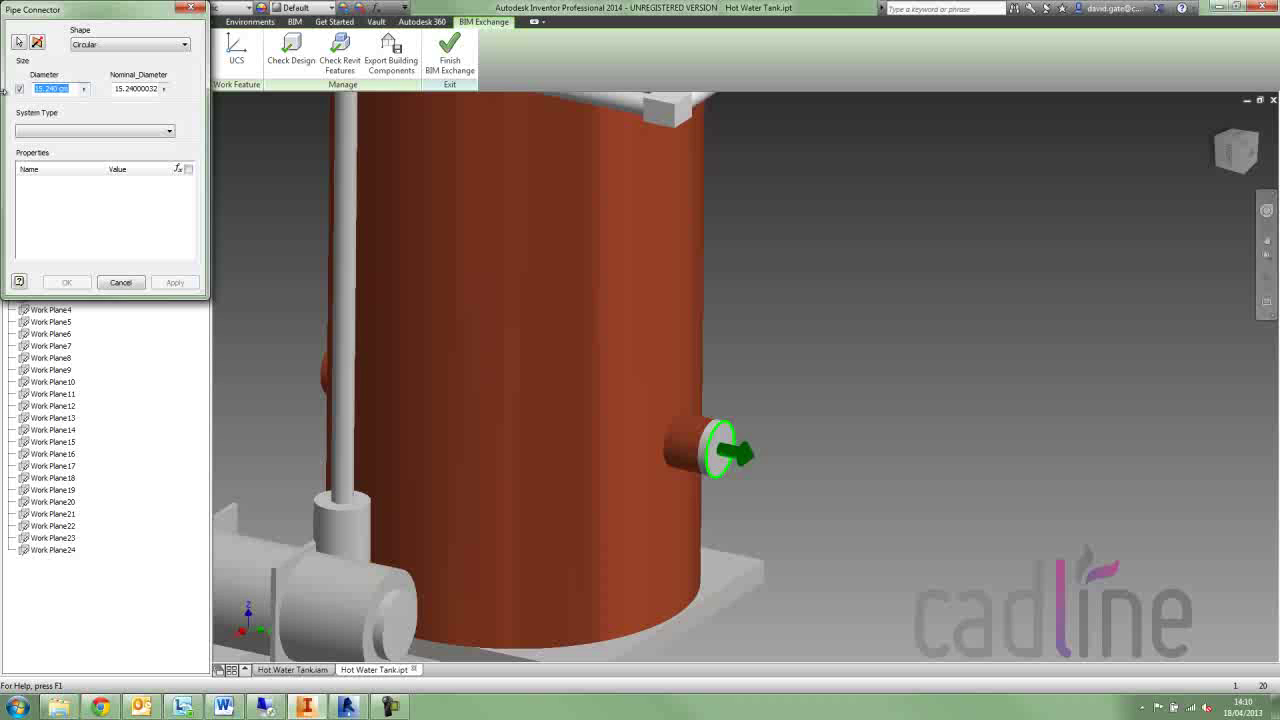
text(10)
click(68, 131)
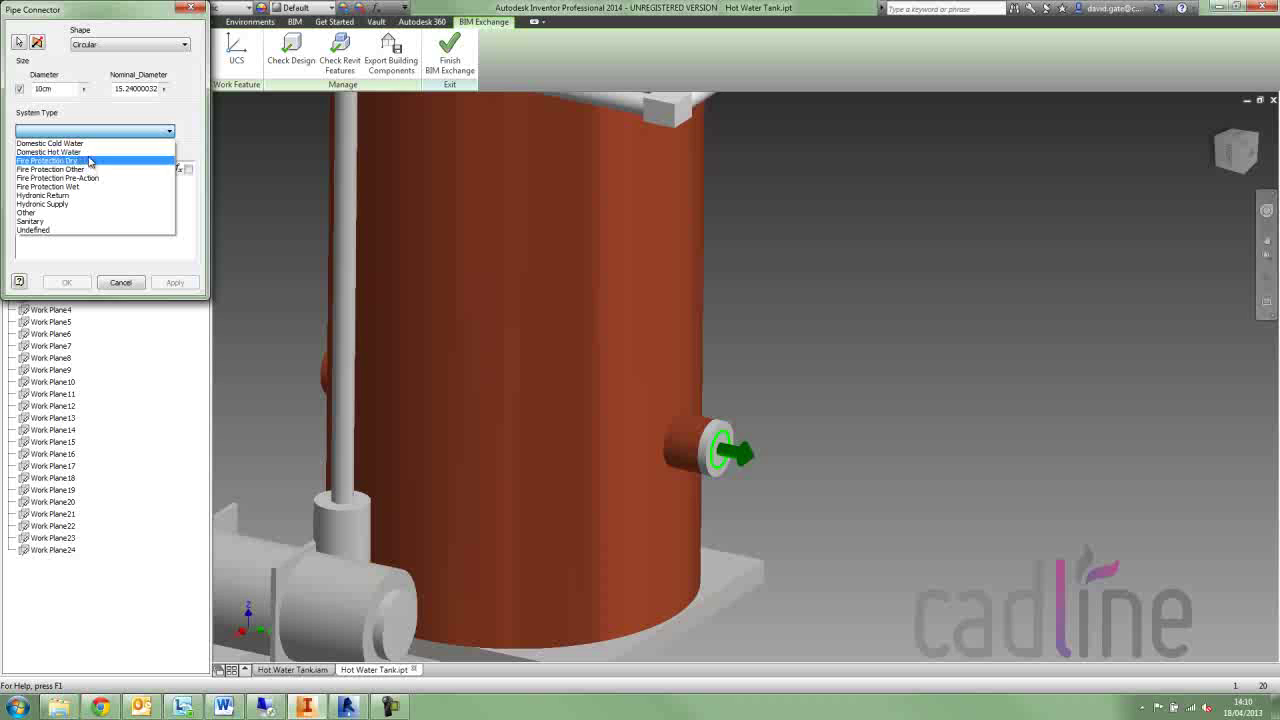
click(89, 152)
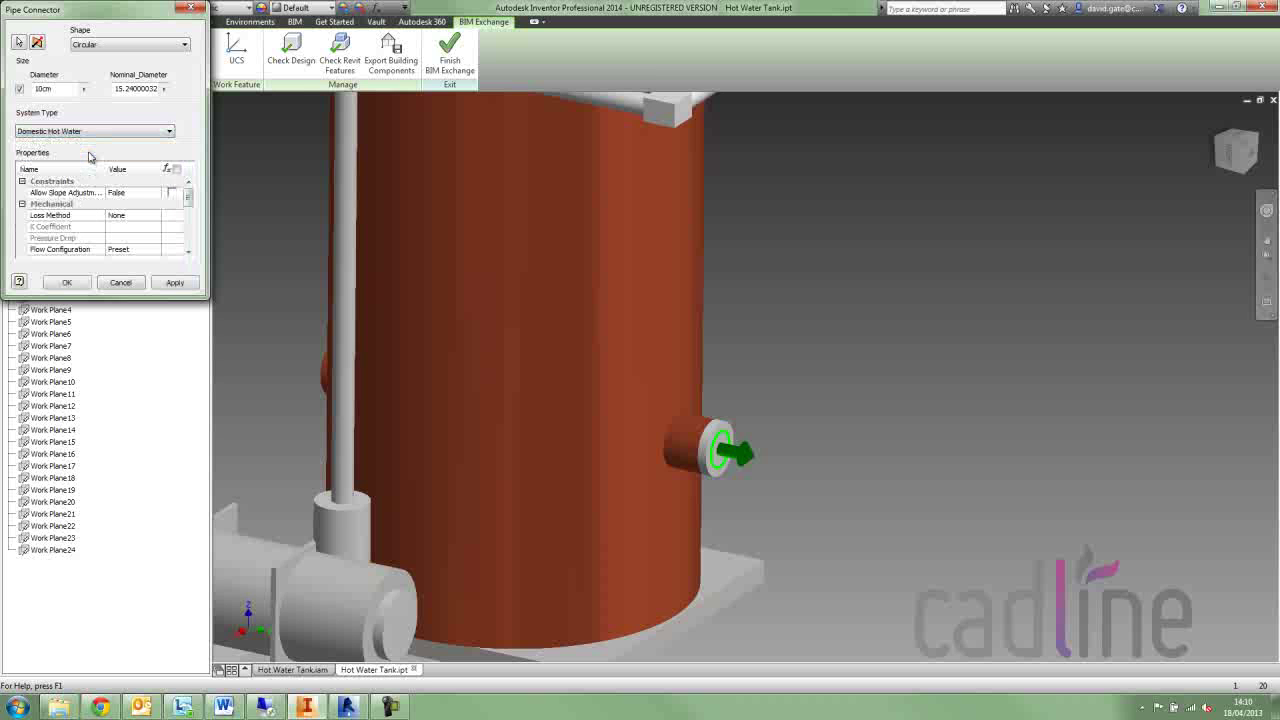
click(174, 286)
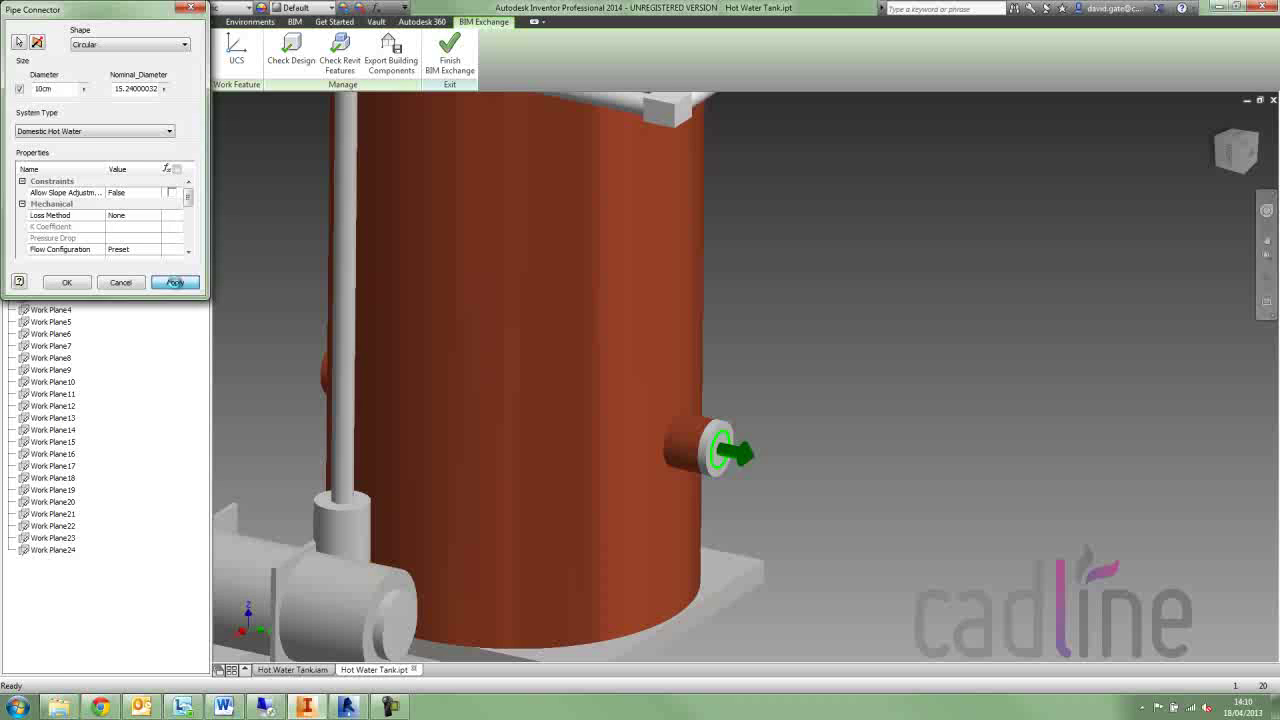
- Place a second circular pipe connector on the pump's end face with a diameter of 10 cm and system type Domestic Cold Water
middle_drag(274, 396, 336, 325)
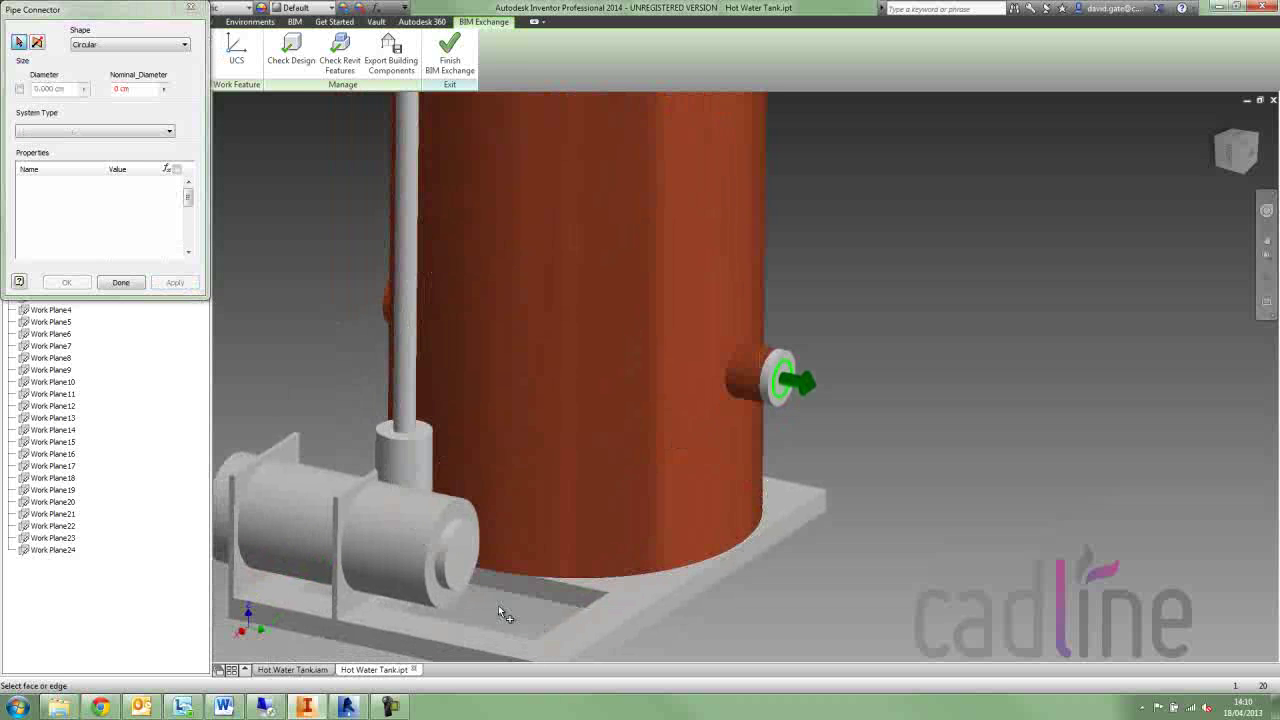
click(465, 555)
click(19, 89)
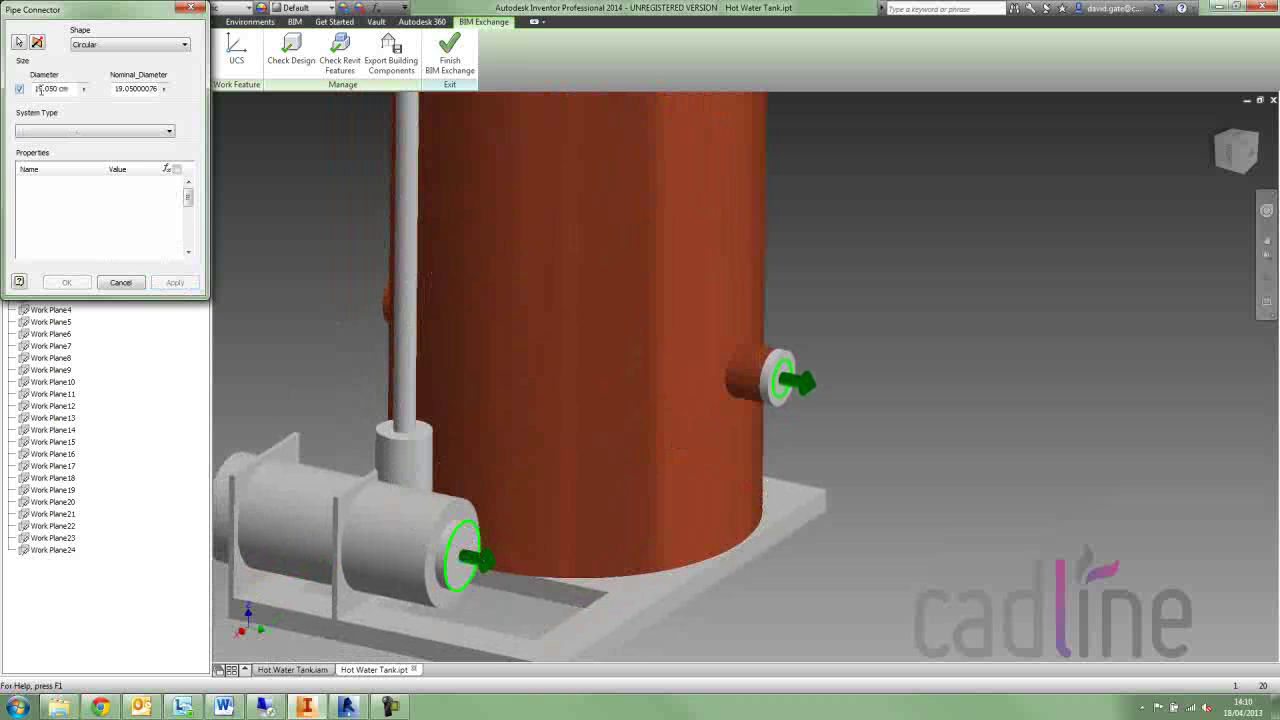
drag(64, 88, 4, 90)
text(10)
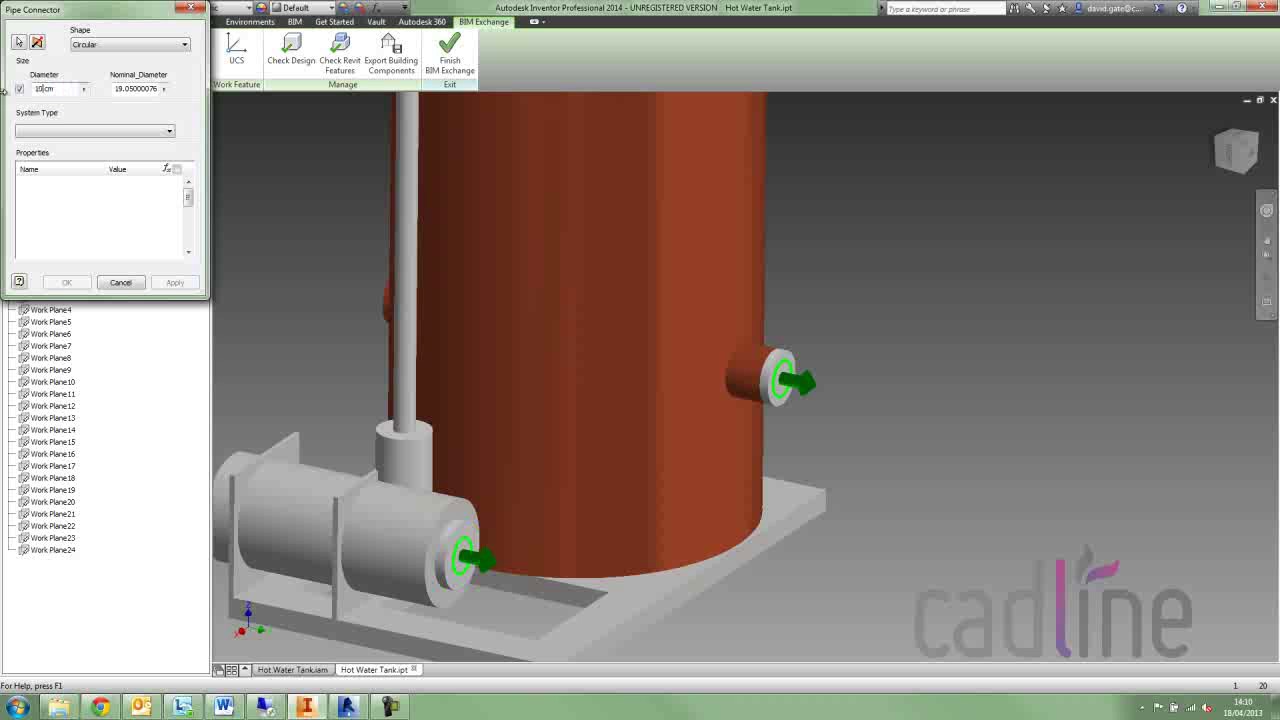
click(52, 131)
click(58, 140)
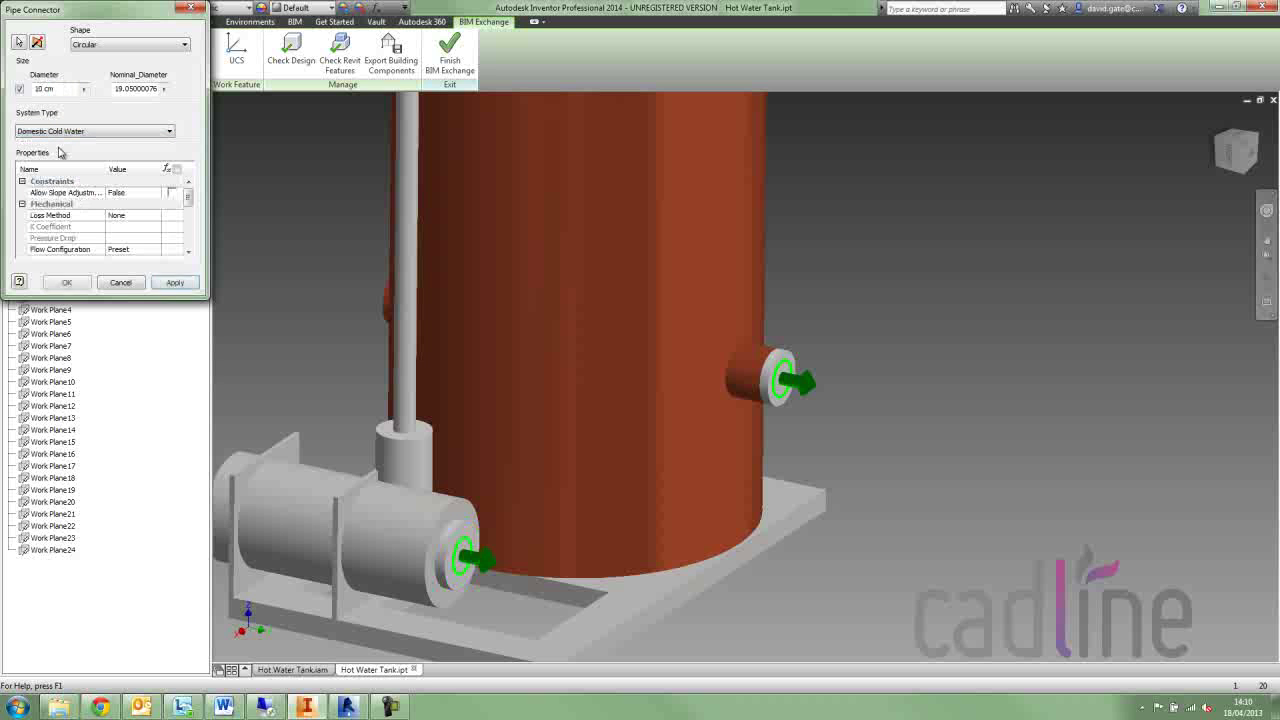
- Set the pump connector's flow direction to In, apply it and finish placing pipe connectors
drag(188, 199, 189, 224)
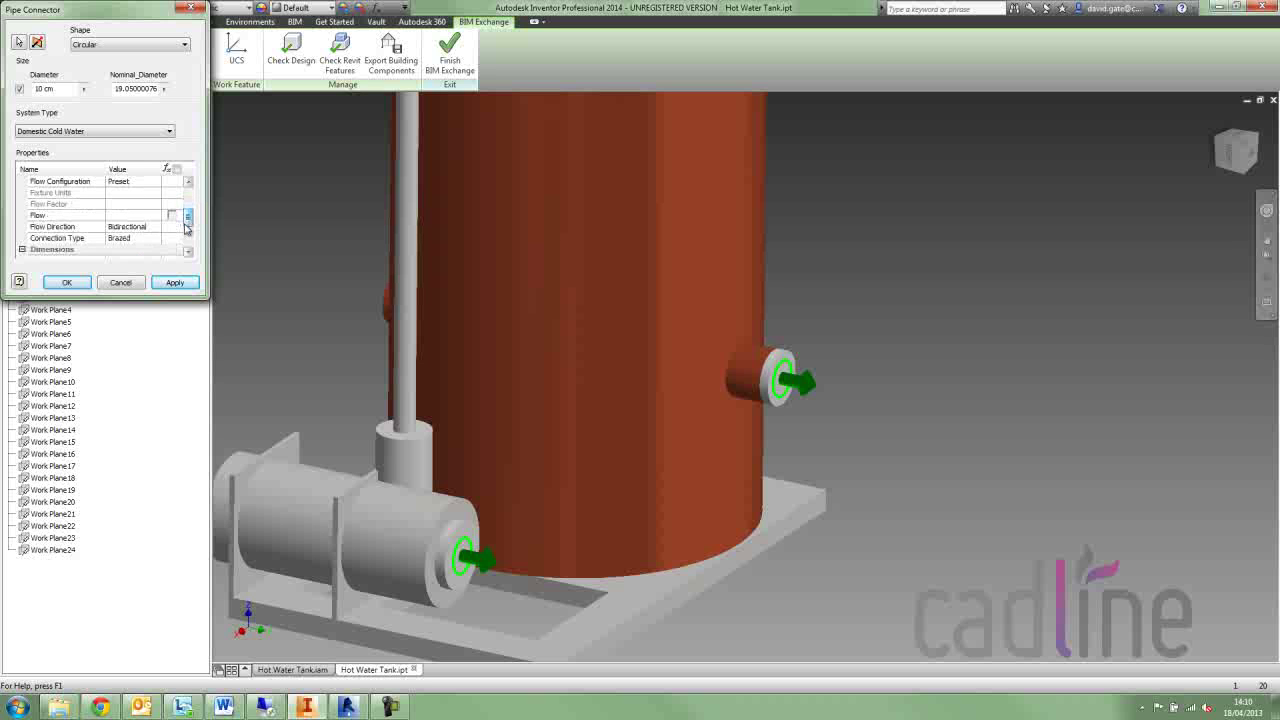
click(130, 227)
click(156, 228)
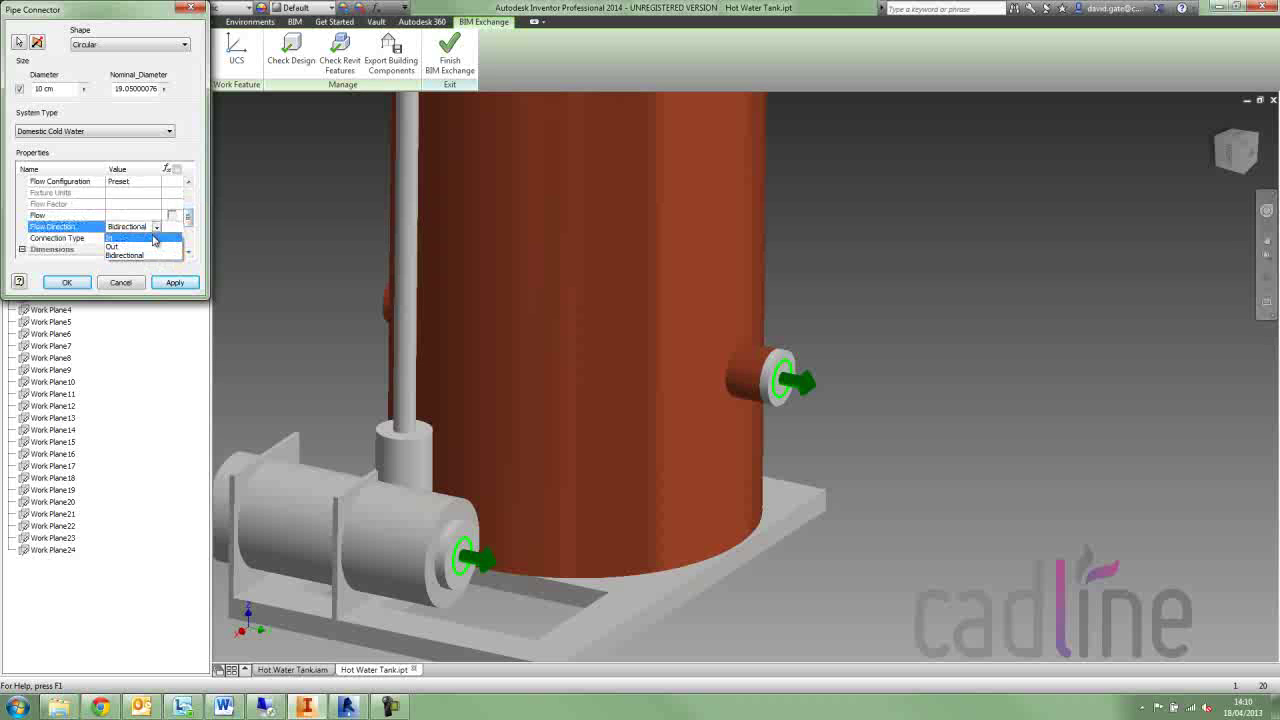
click(154, 238)
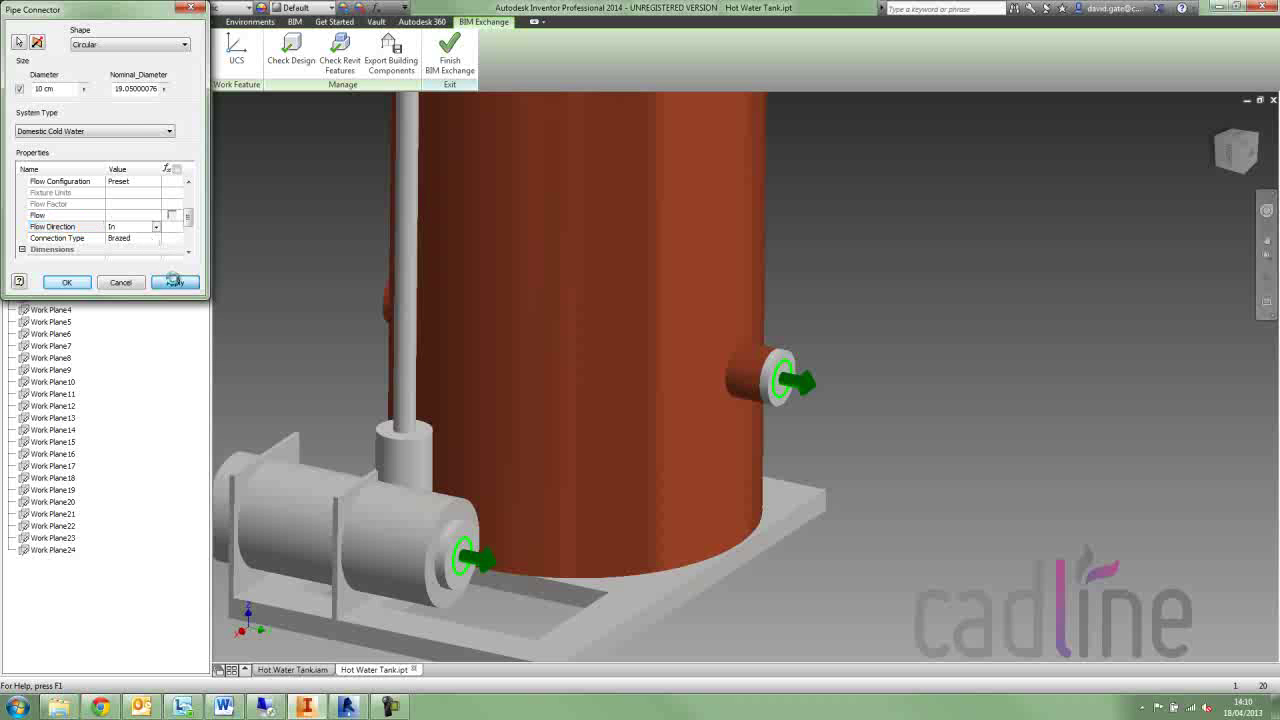
click(174, 282)
click(121, 282)
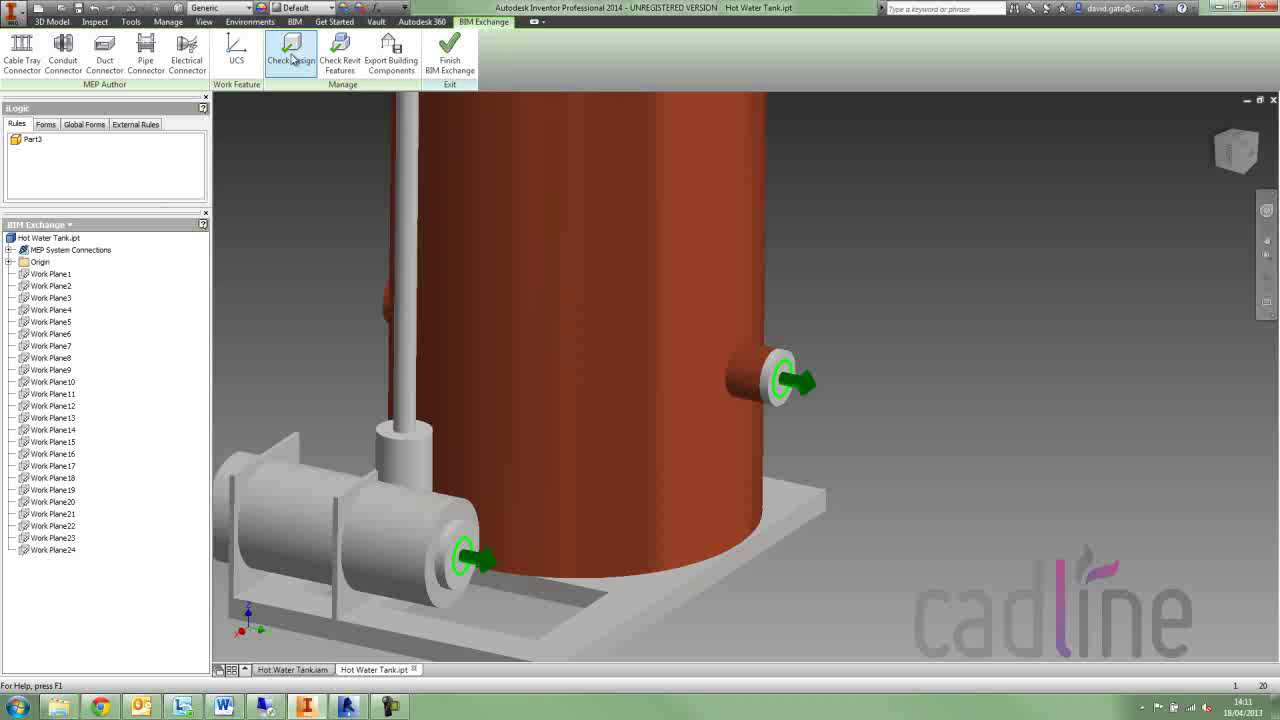
- Create a UCS at the base frame's front lower corner, with its X and Y axes along the two adjoining frame edges
click(233, 52)
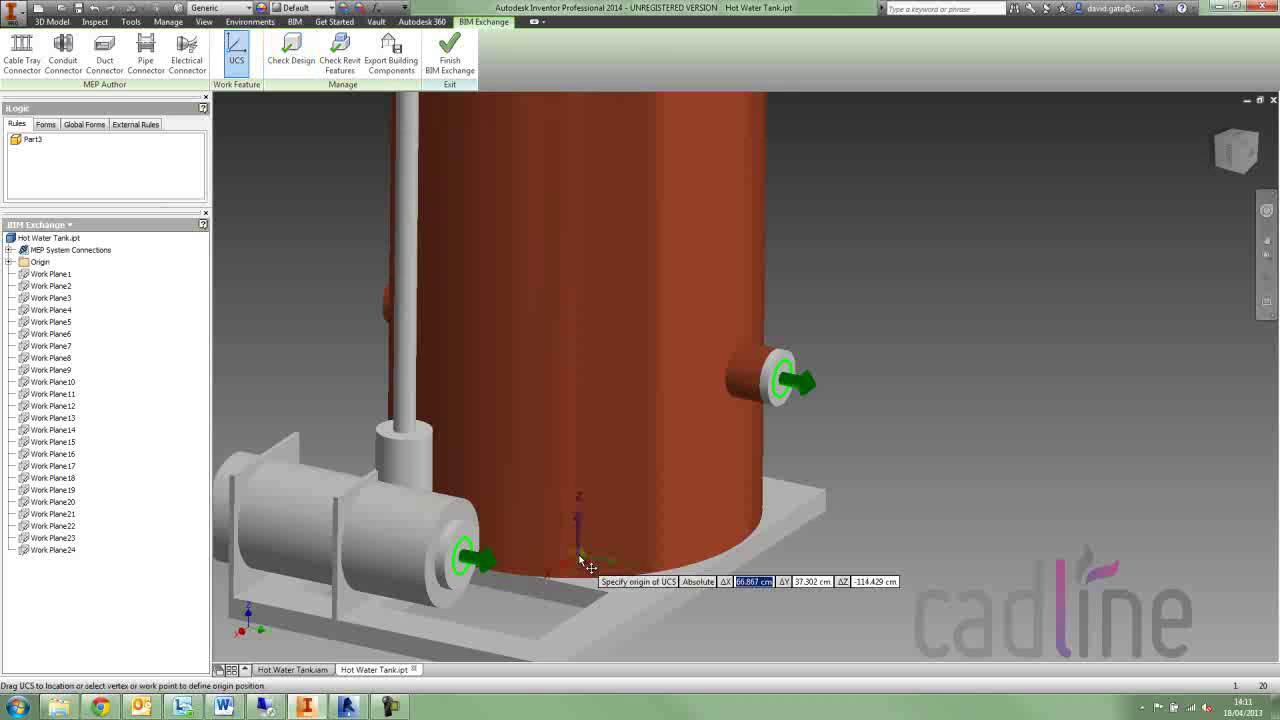
scroll(580, 575, down, 3)
click(567, 634)
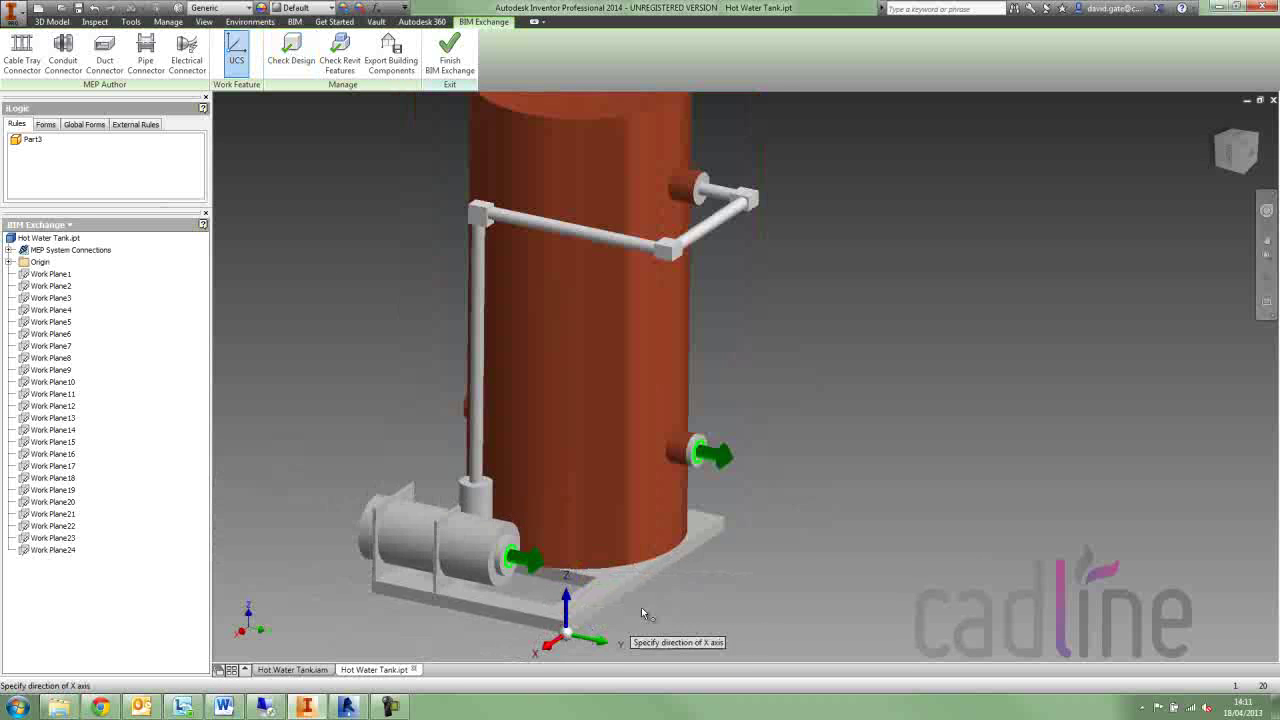
click(724, 530)
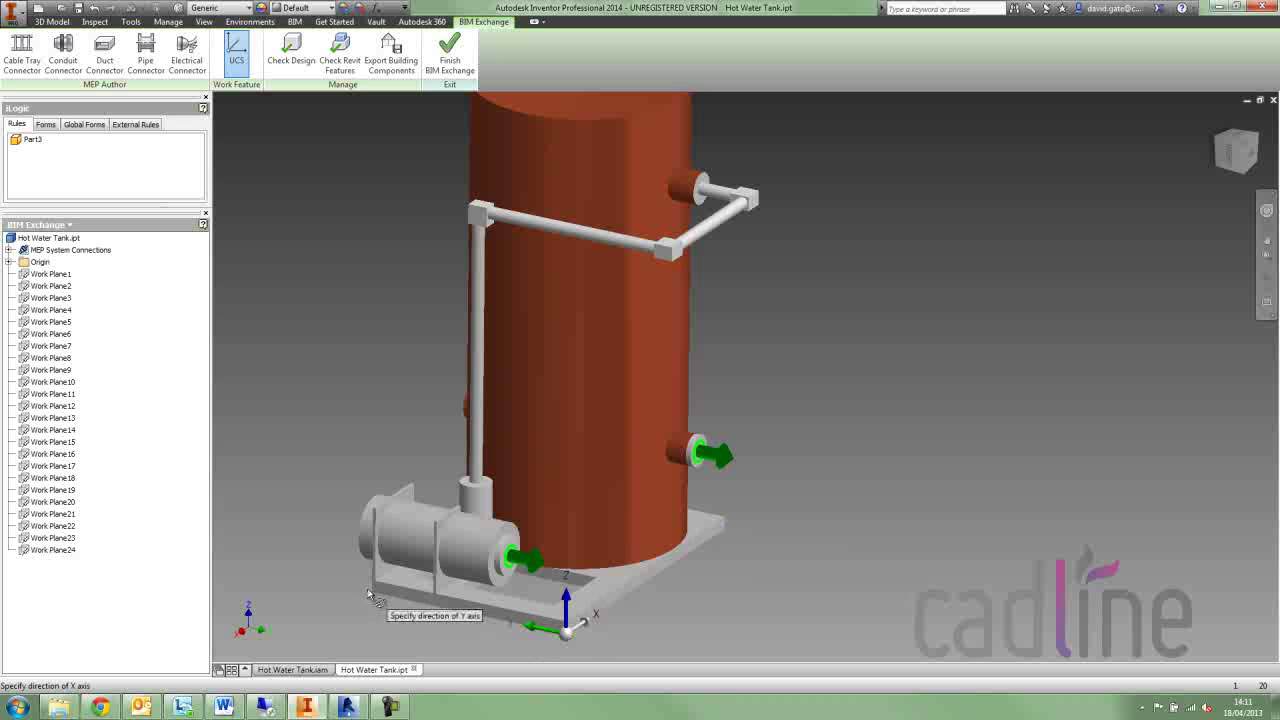
click(370, 590)
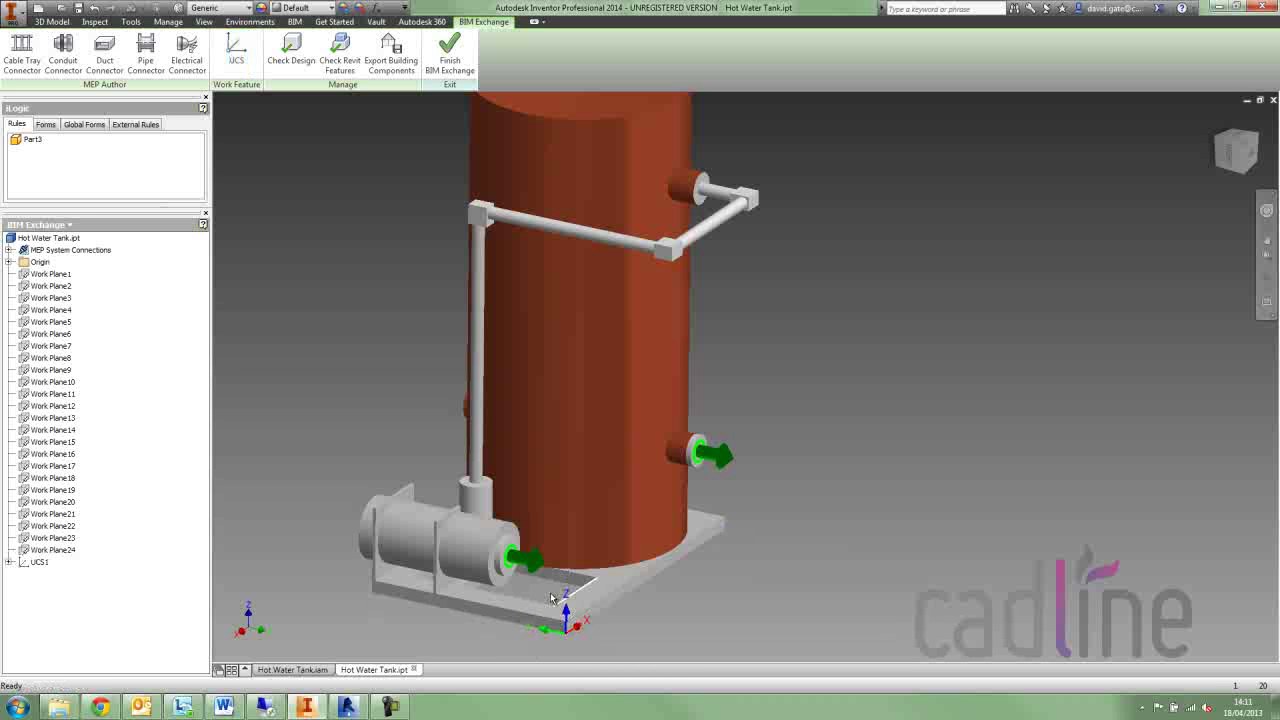
- Run Check Design on the simplified part, review the report and close it
click(291, 45)
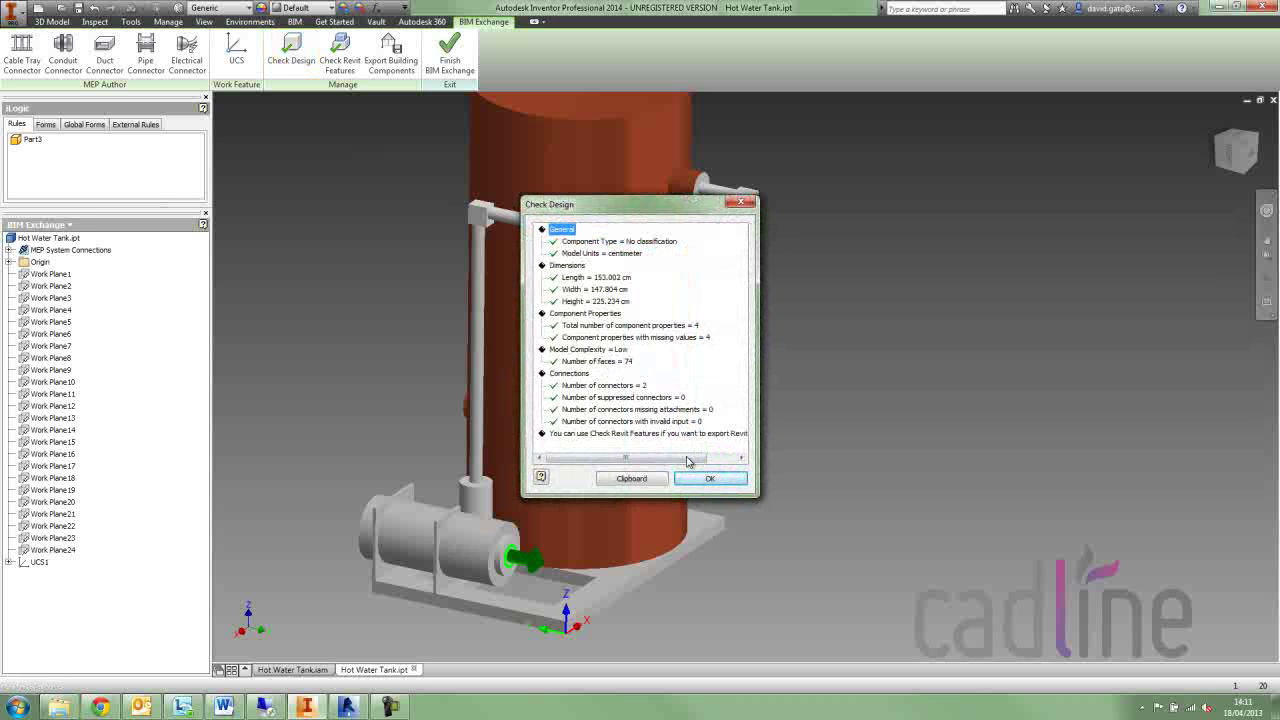
click(710, 478)
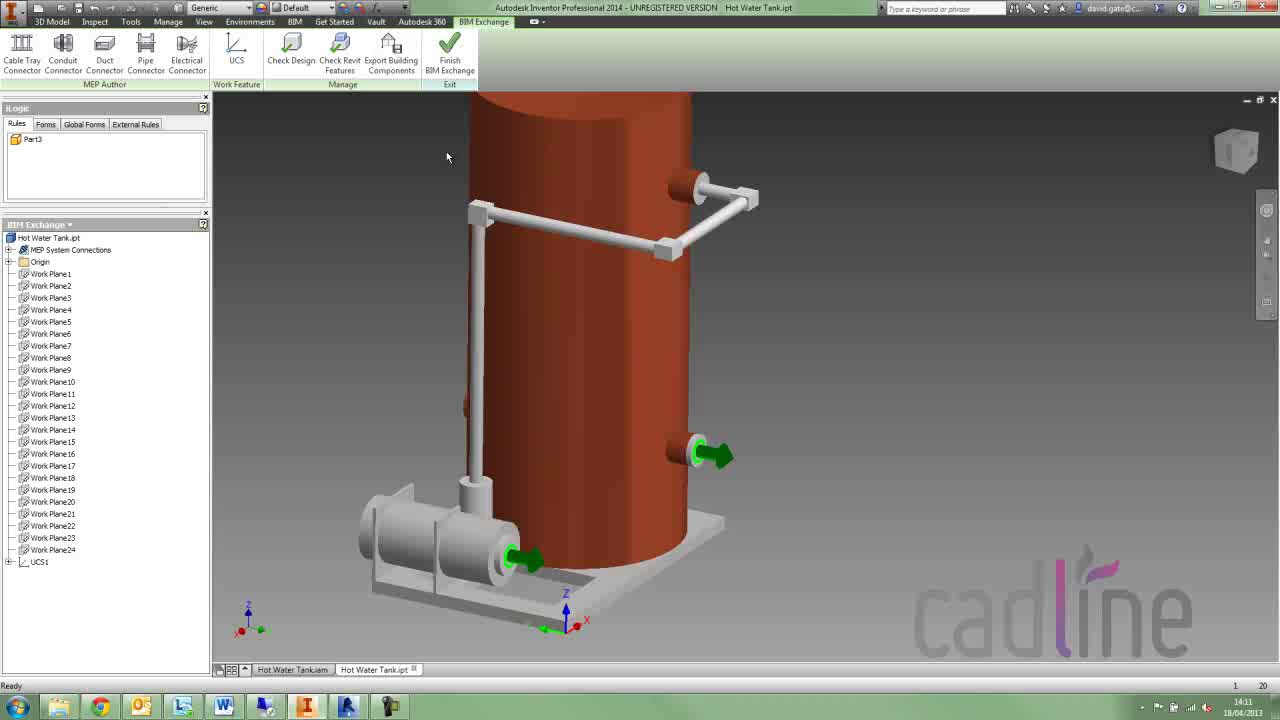
- Start Export Building Components for the part and set its orientation to UCS1
click(396, 47)
click(662, 398)
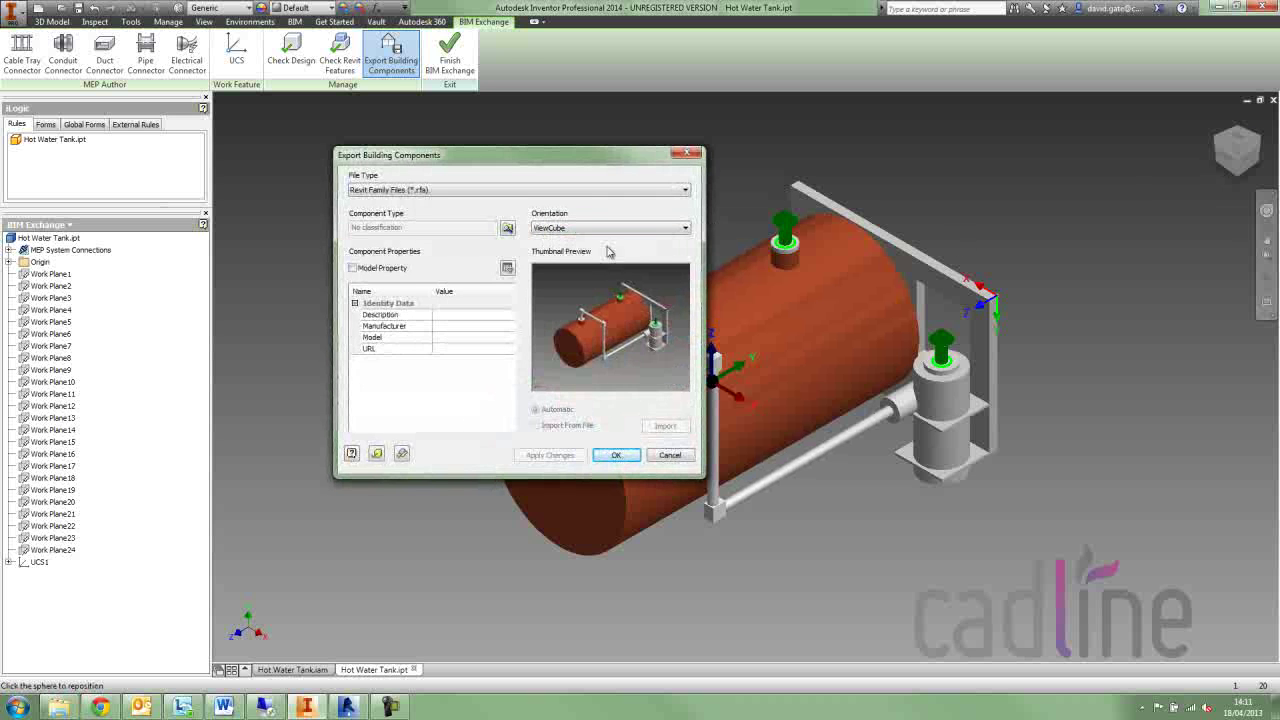
click(573, 228)
click(572, 250)
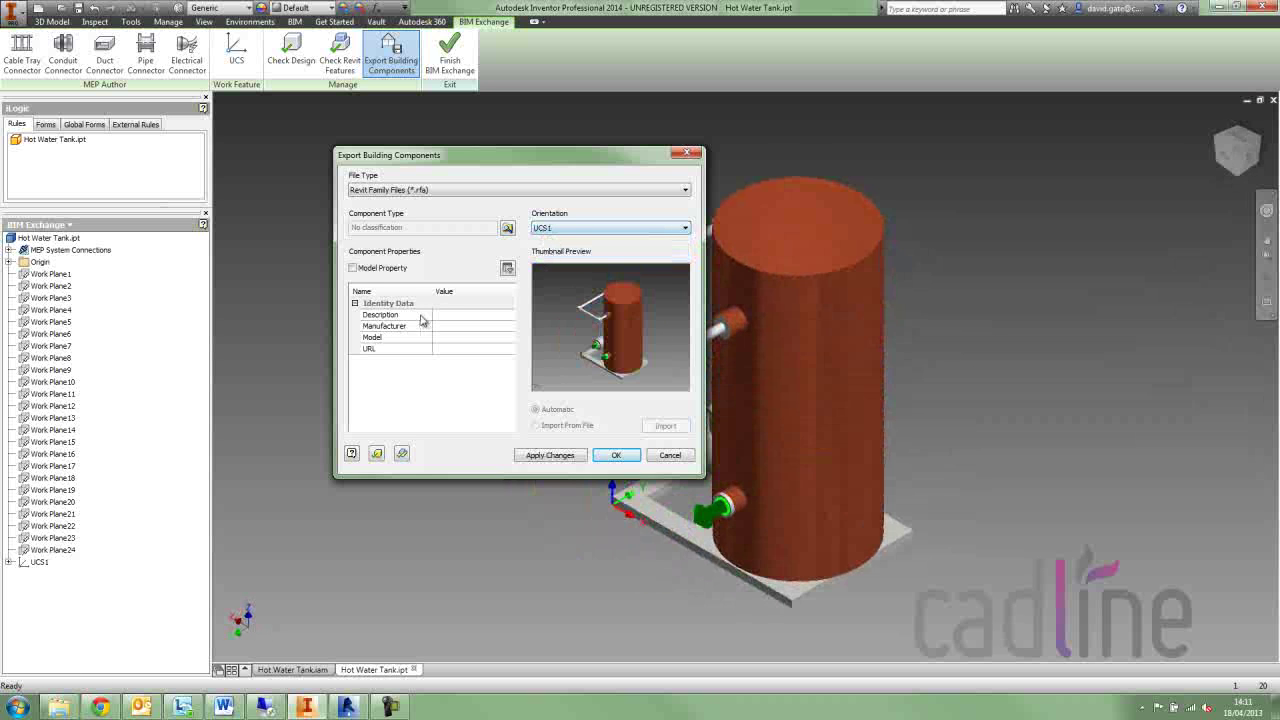
- Include model properties in the export and filter them to contain all Summary, Project and Status properties
click(353, 268)
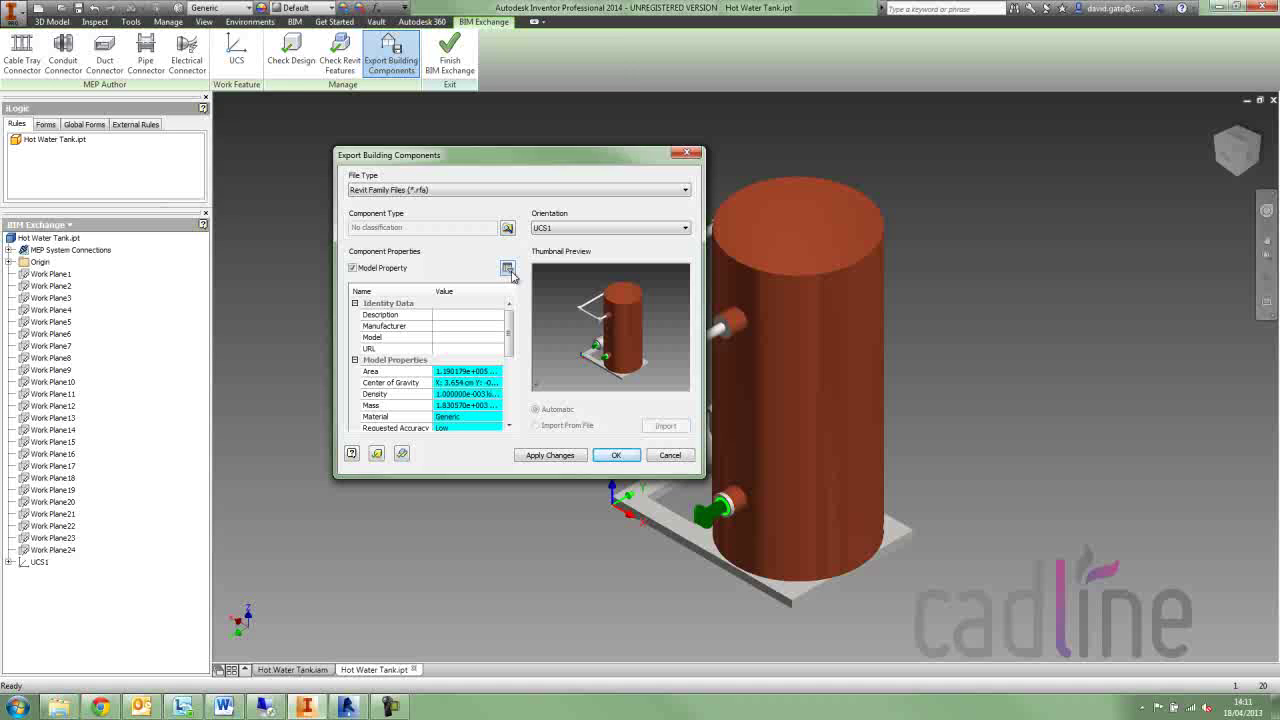
click(507, 268)
click(84, 101)
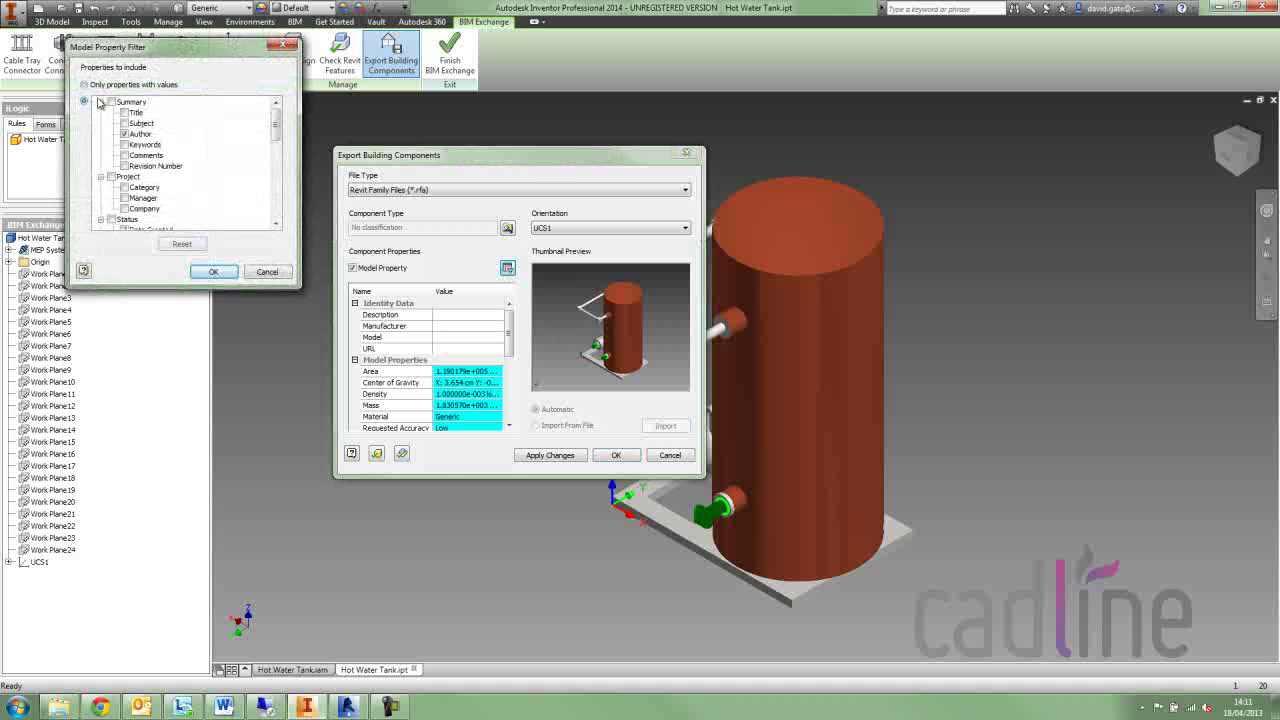
click(101, 102)
click(112, 114)
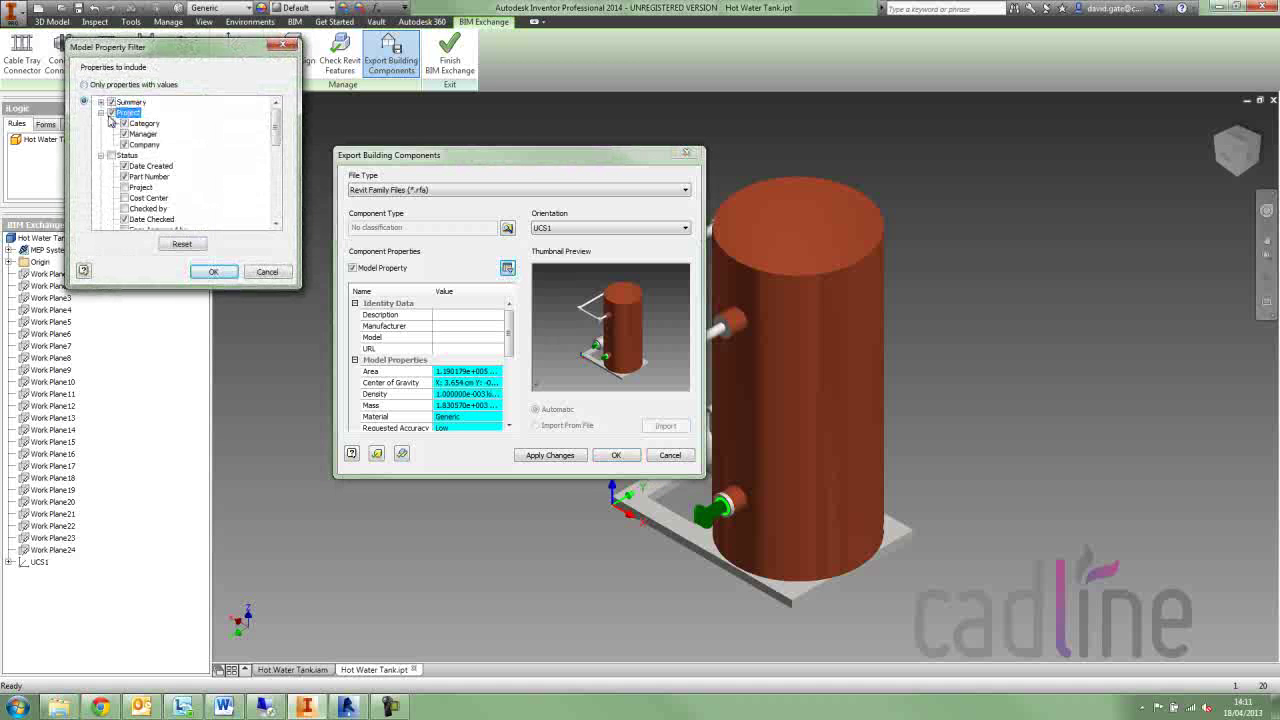
click(102, 103)
scroll(116, 192, down, 1)
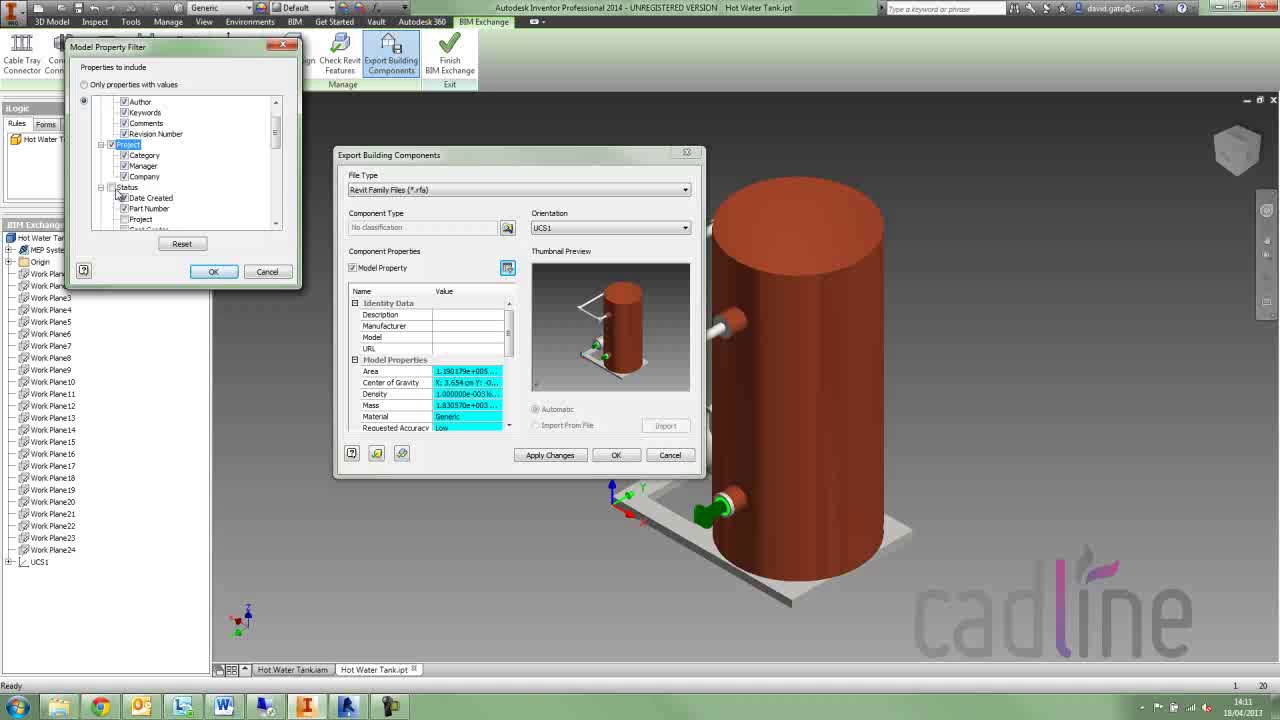
click(111, 188)
scroll(207, 188, down, 2)
scroll(206, 211, down, 2)
click(215, 272)
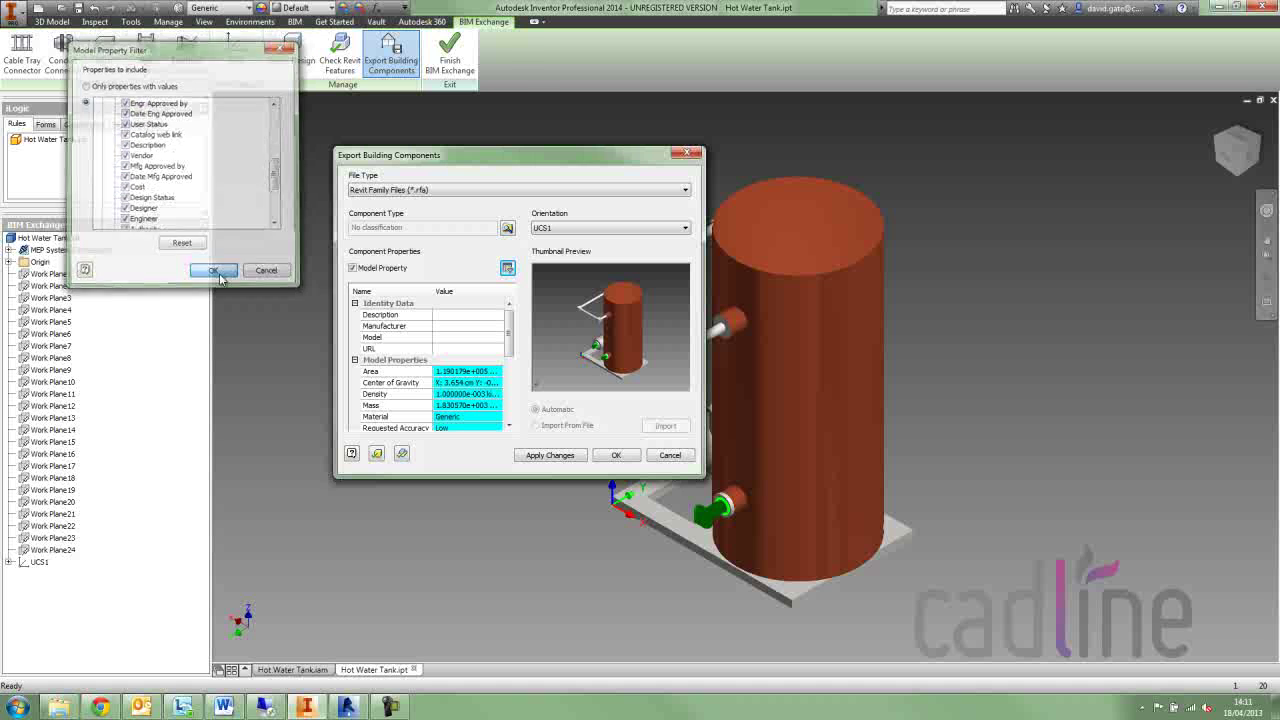
mouse_move(509, 329)
mouse_down()
mouse_move(511, 400)
mouse_move(512, 321)
mouse_up()
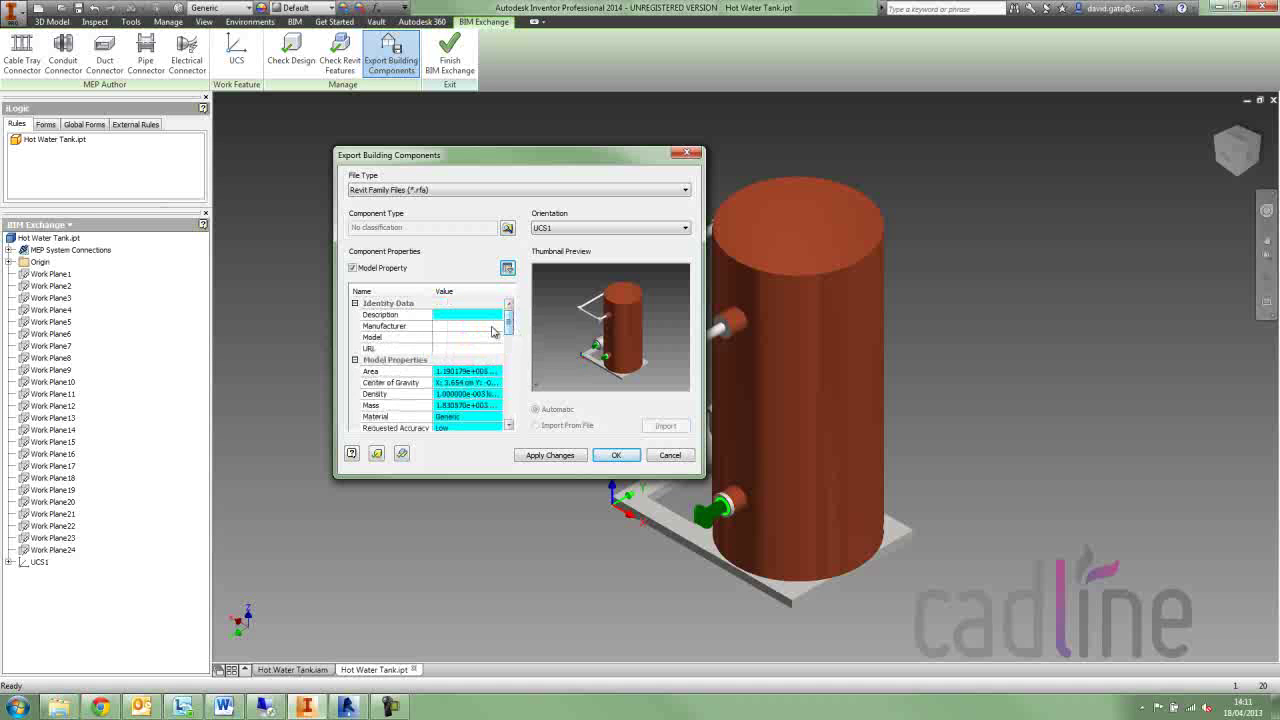
click(464, 313)
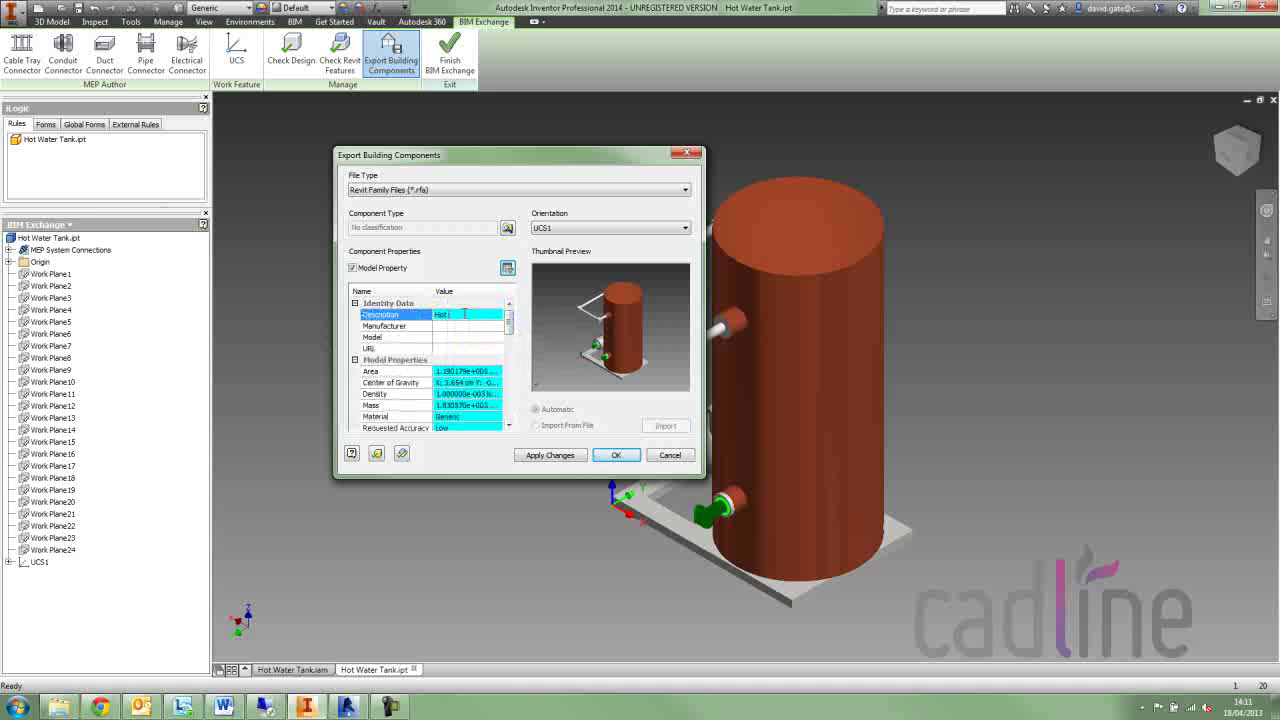
text(Hot Water Tank)
key(Return)
click(448, 326)
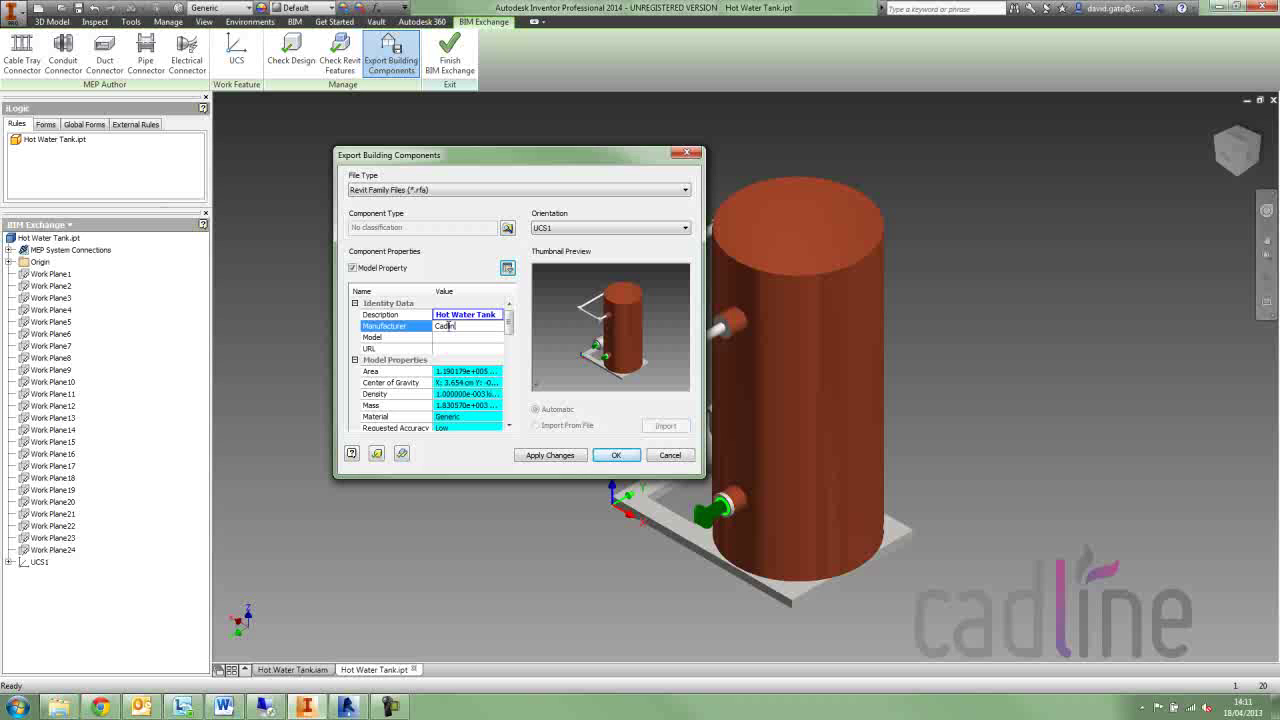
click(450, 337)
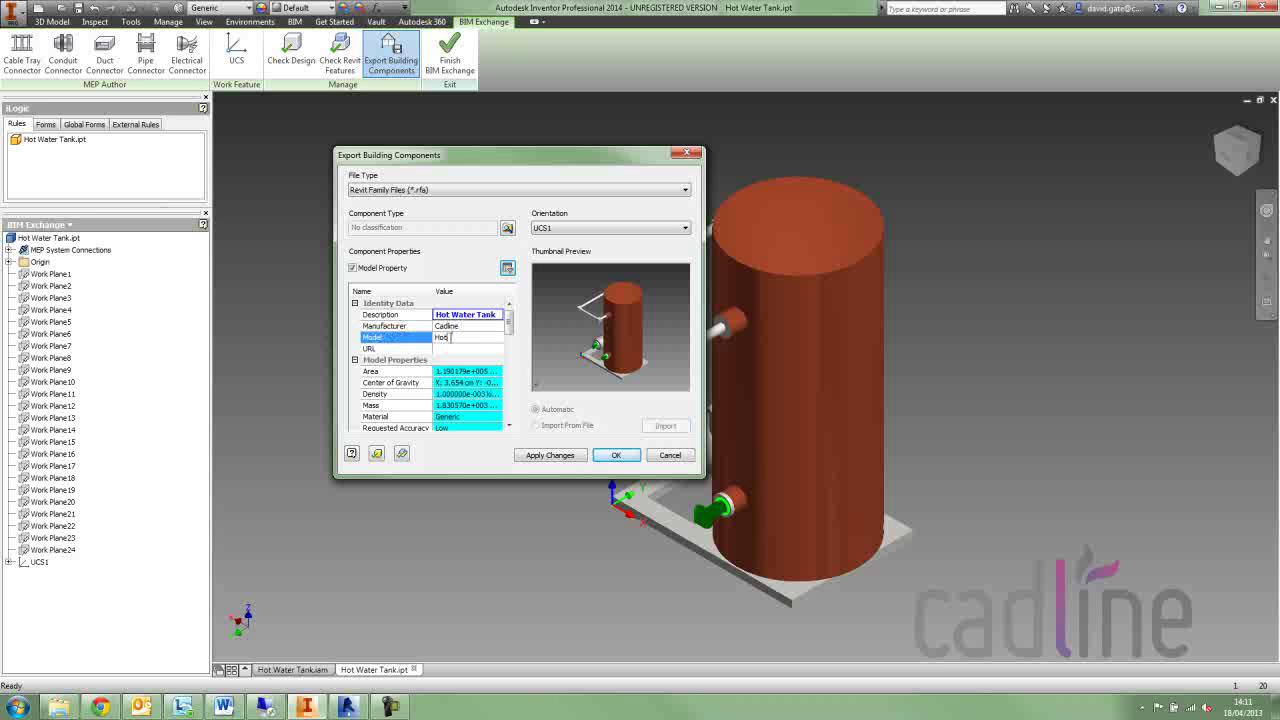
click(456, 348)
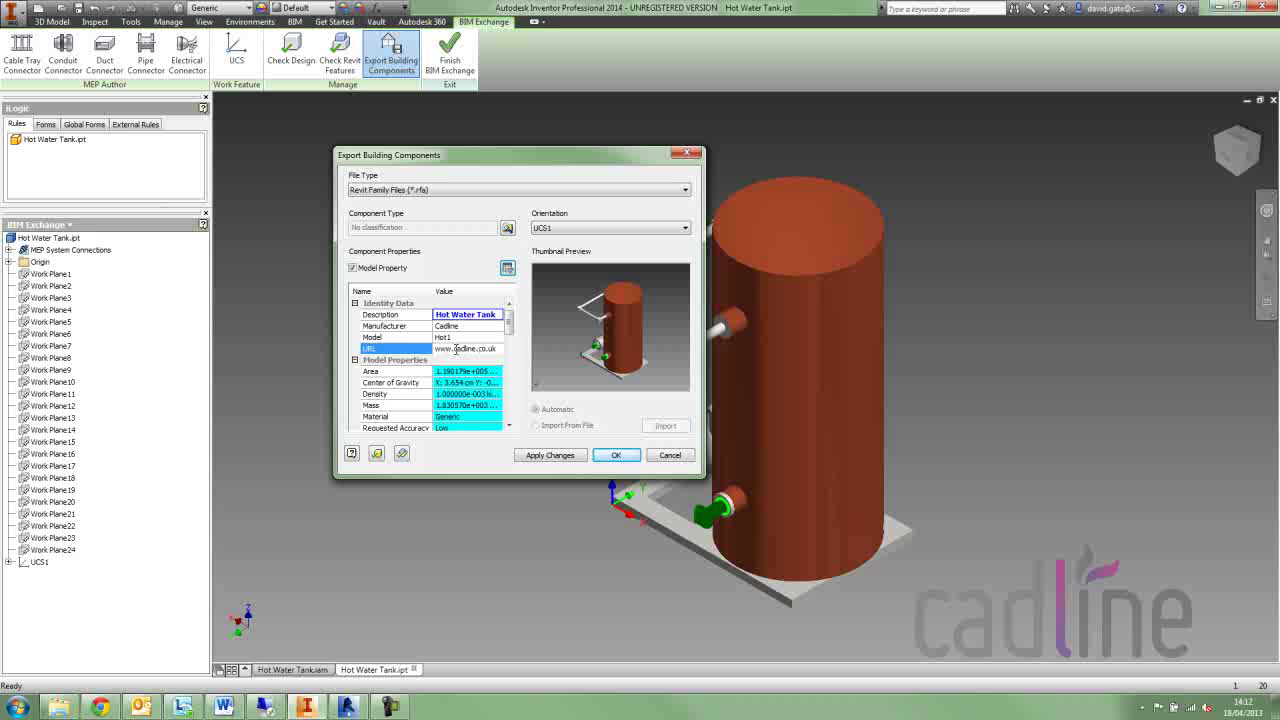
drag(509, 325, 509, 355)
click(466, 337)
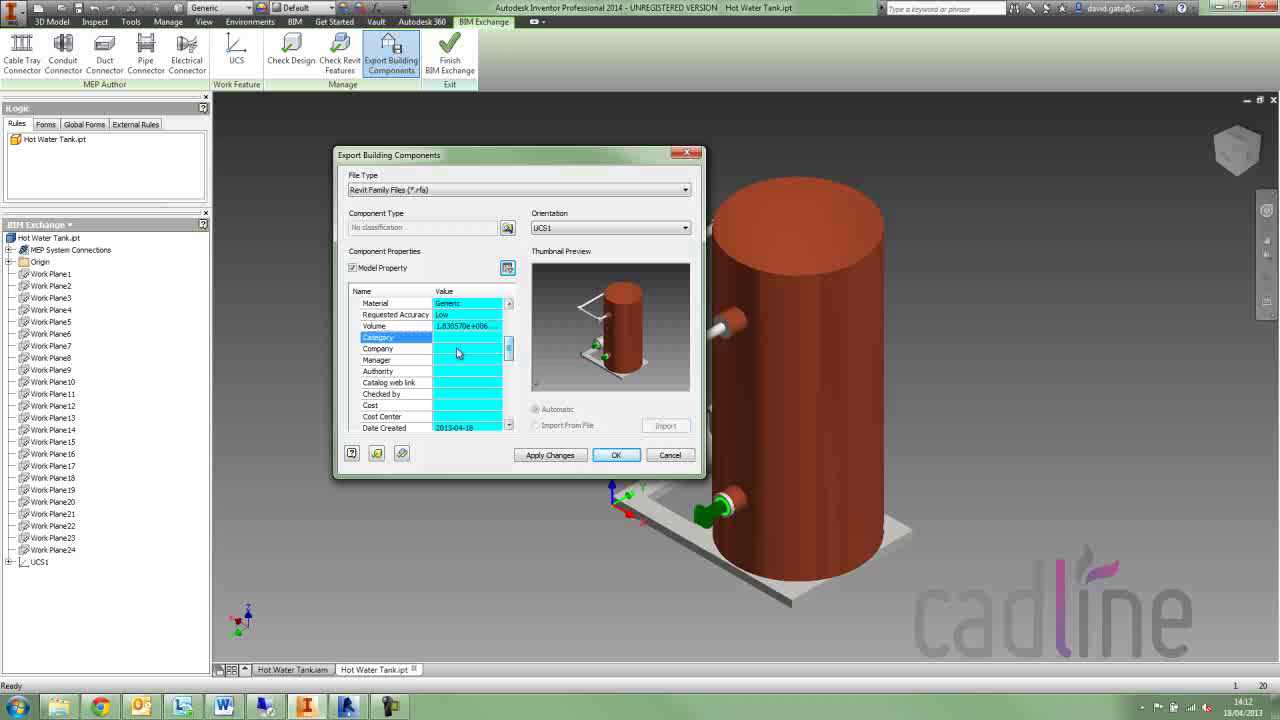
click(457, 349)
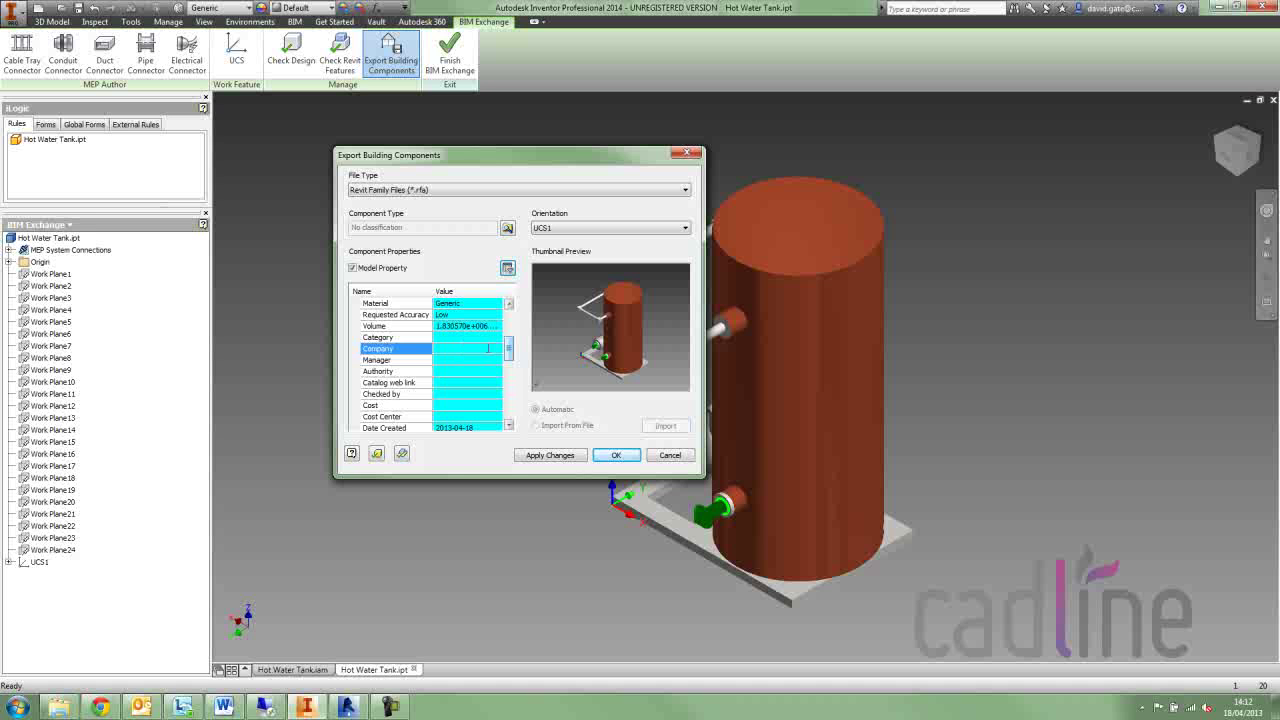
drag(507, 358, 508, 320)
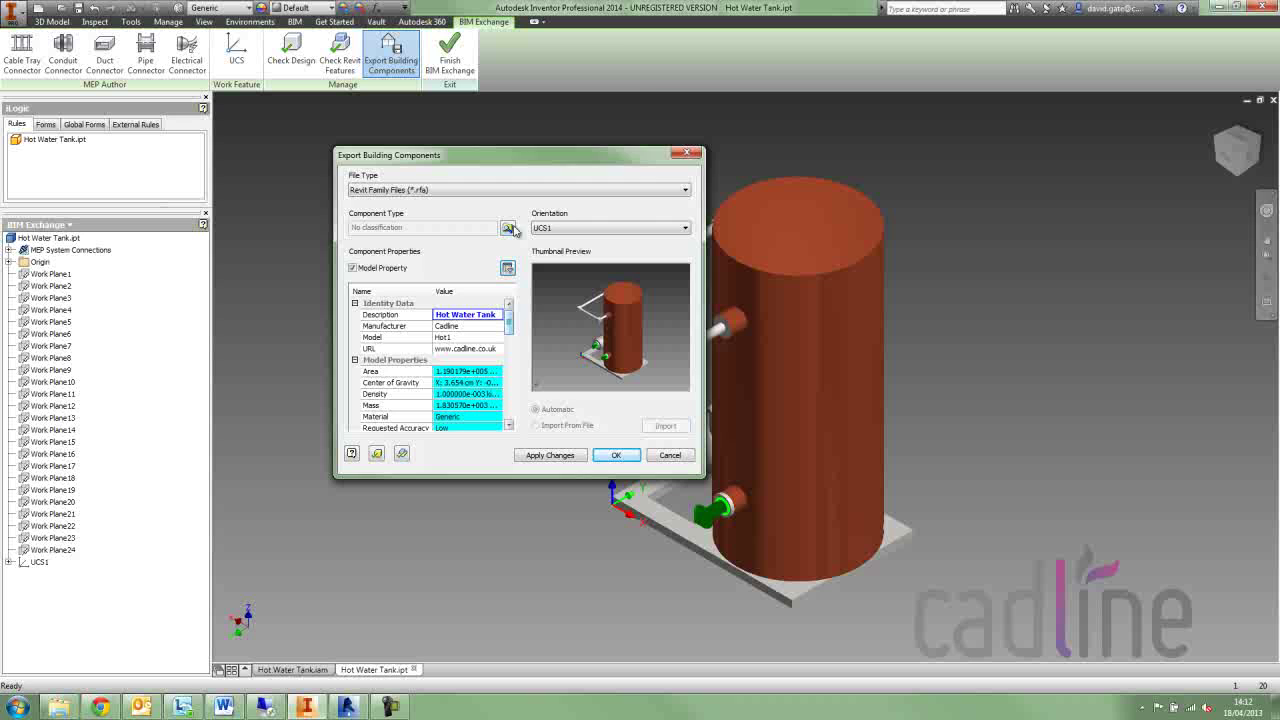
- Classify the component as OmniClass 23.65.35.11.11 Storage Water Heaters, under Supply Water Heaters
click(507, 228)
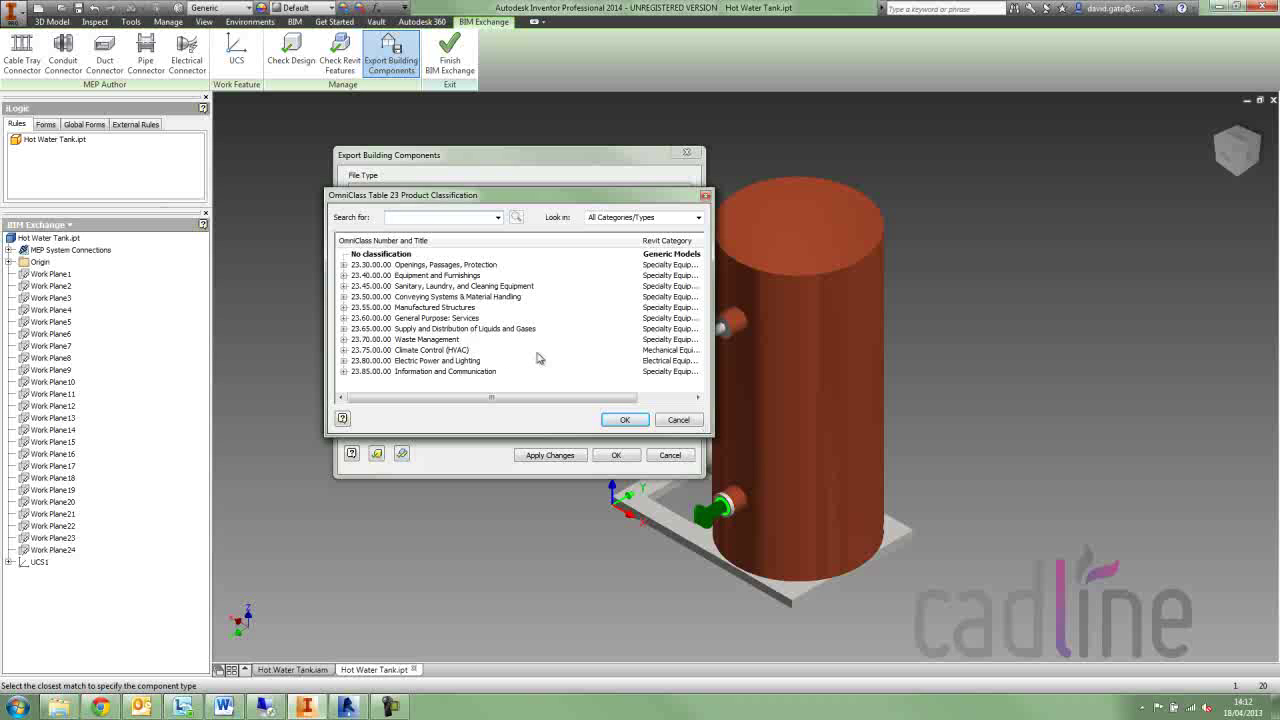
click(343, 329)
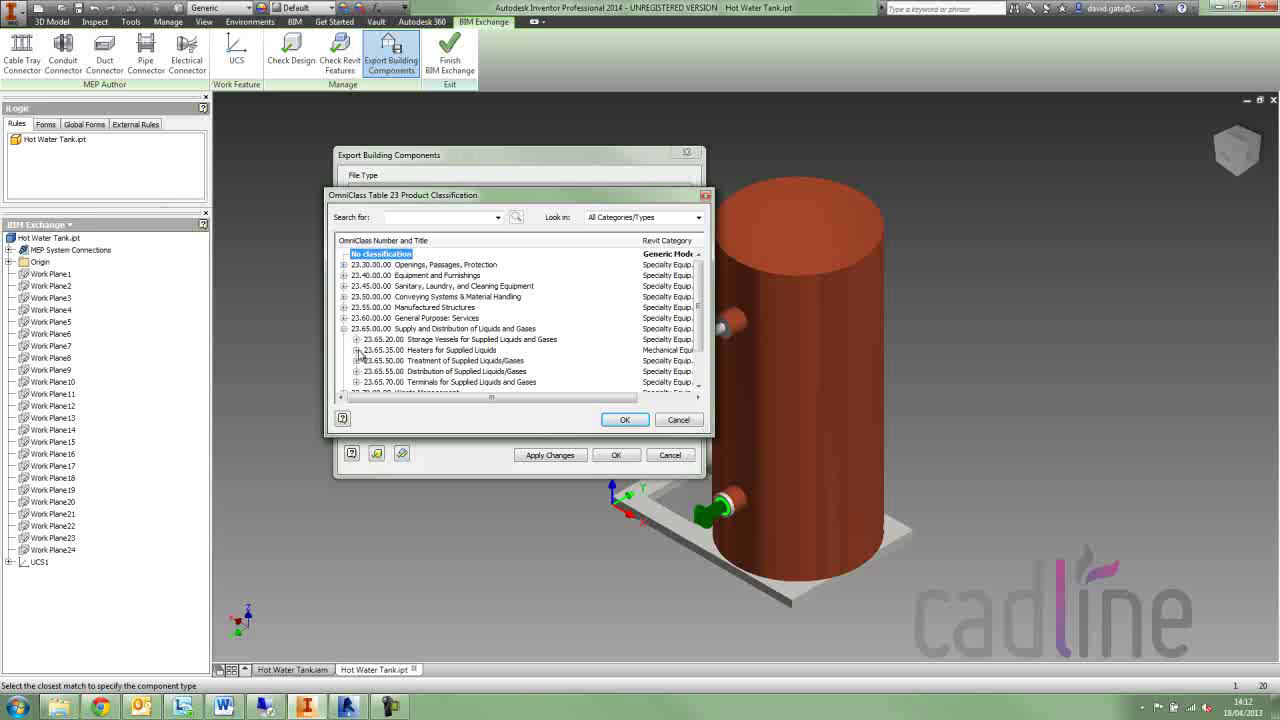
click(357, 350)
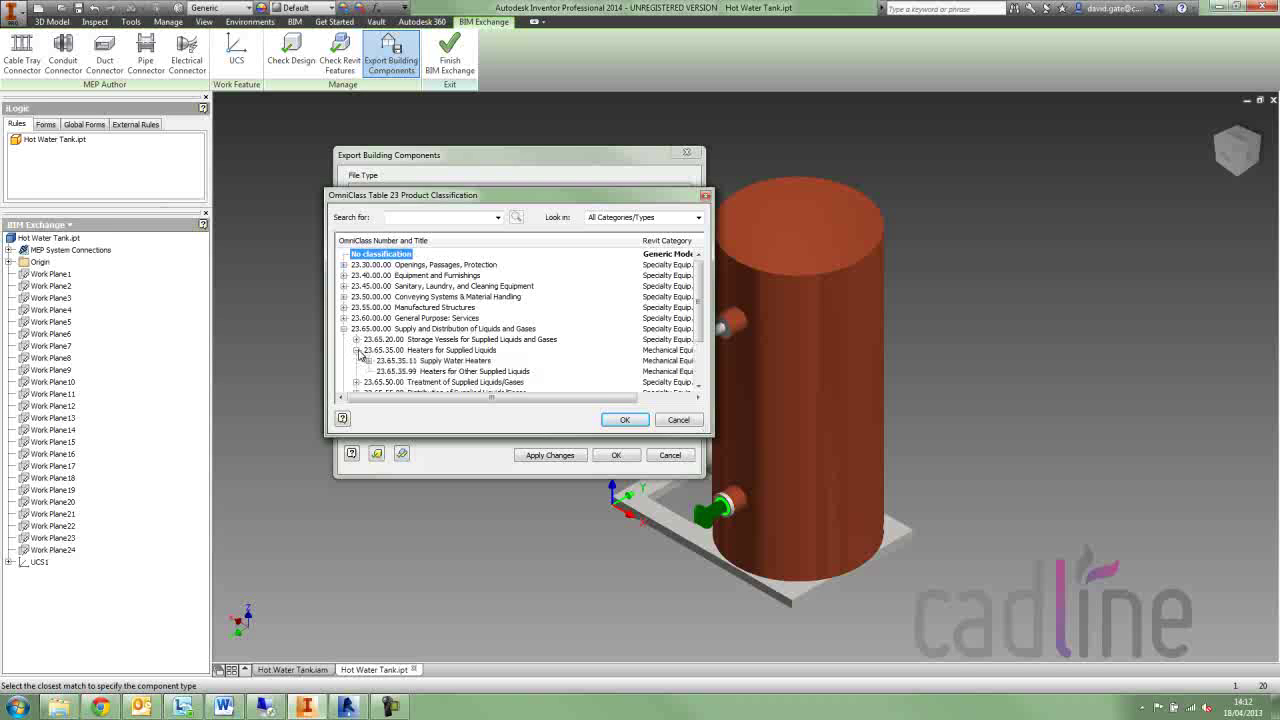
click(369, 361)
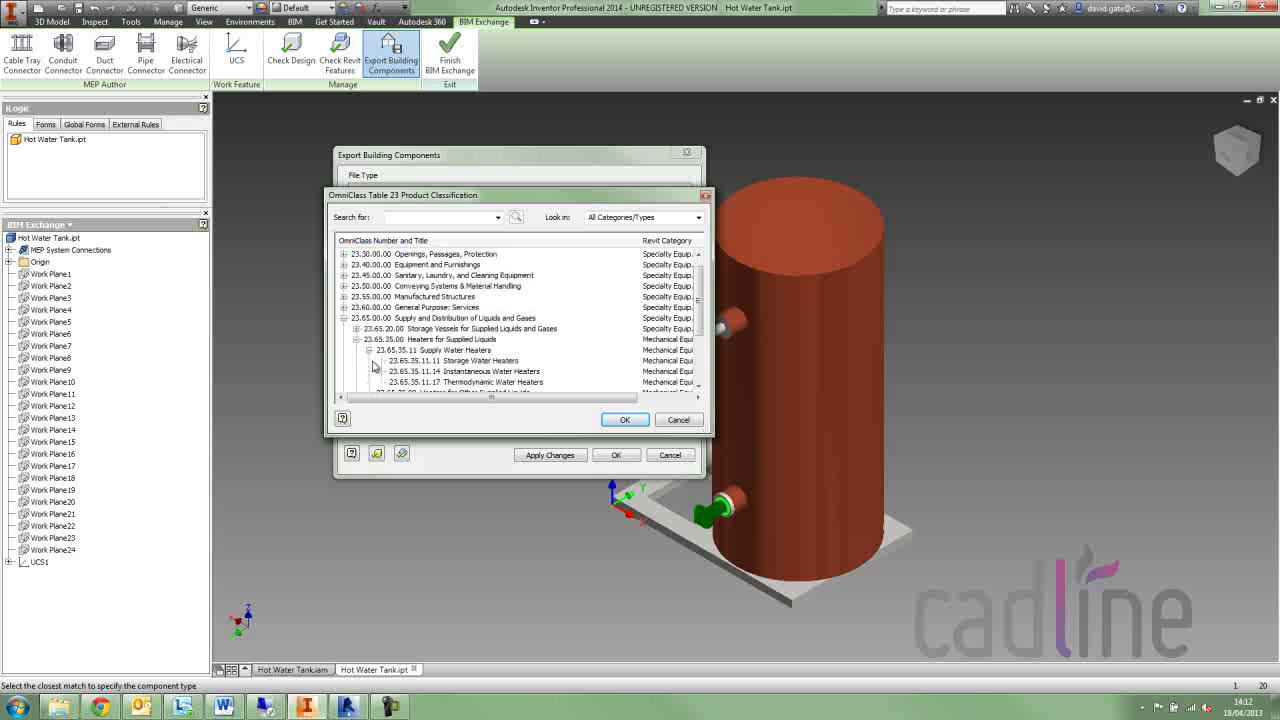
click(455, 361)
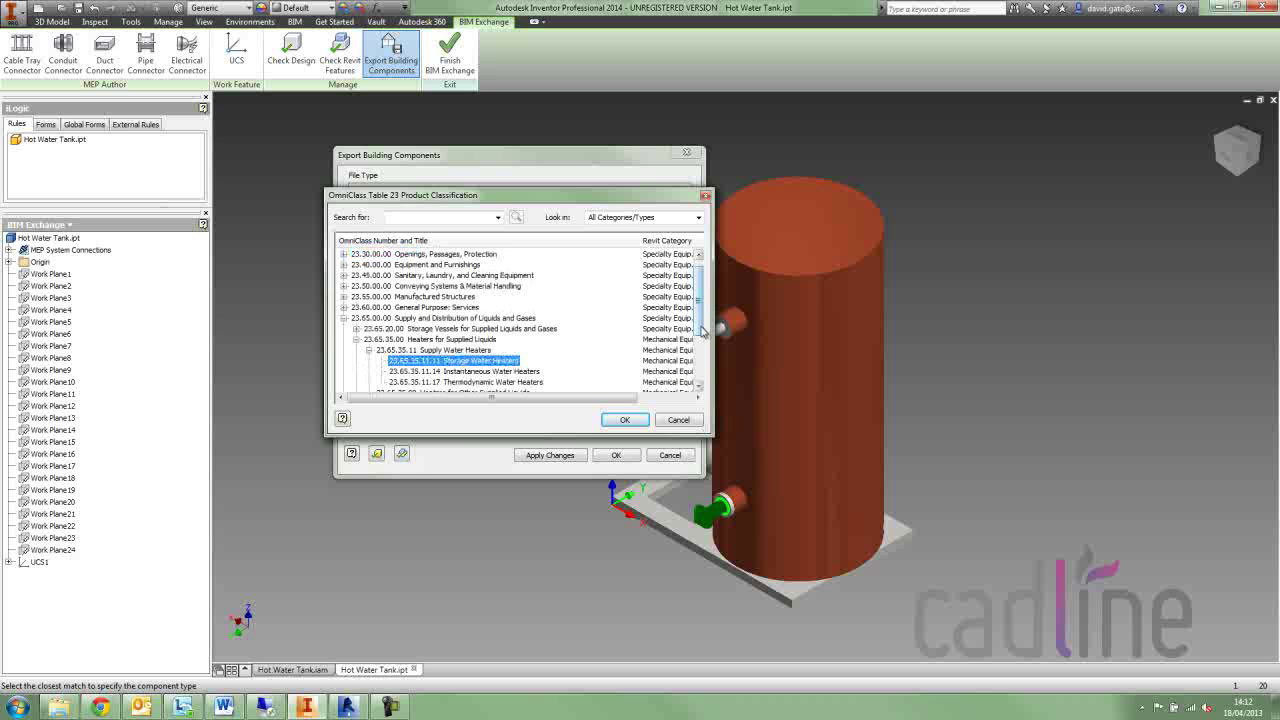
scroll(698, 330, down, 1)
click(626, 420)
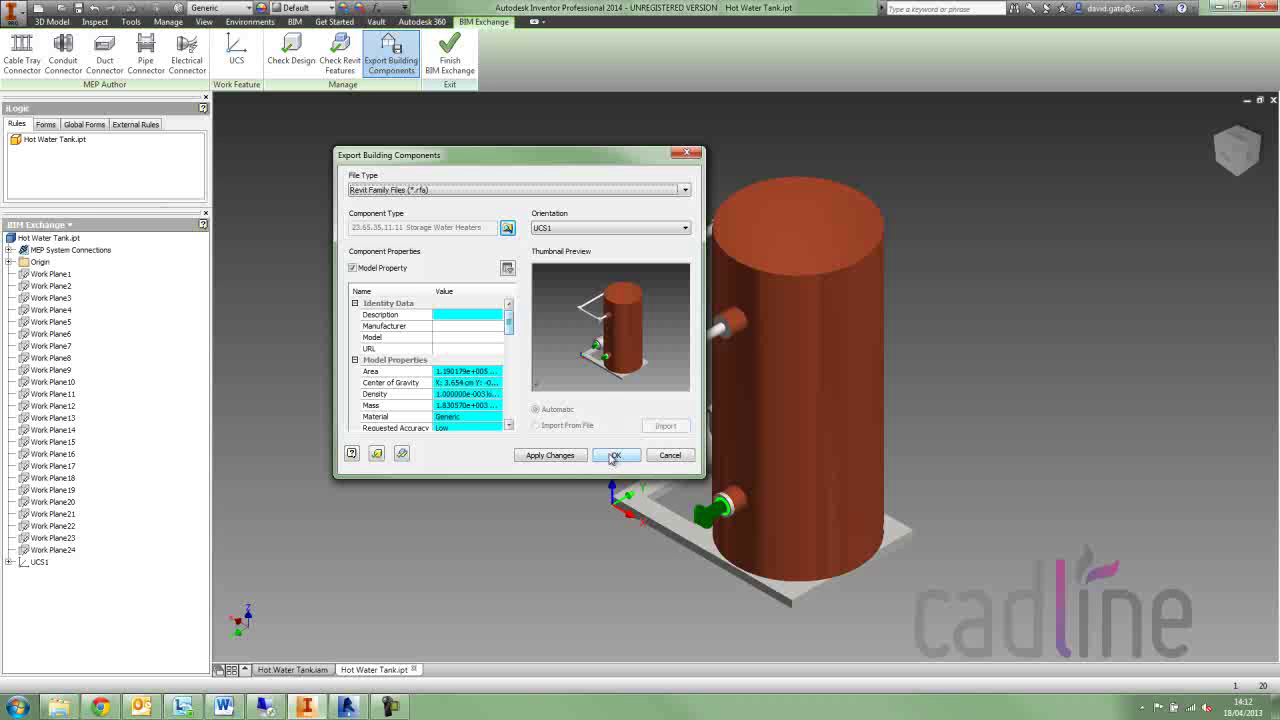
- Export the component to the Desktop as the Revit family file Hot Water Tank.rfa, accepting a location outside the active project
click(613, 456)
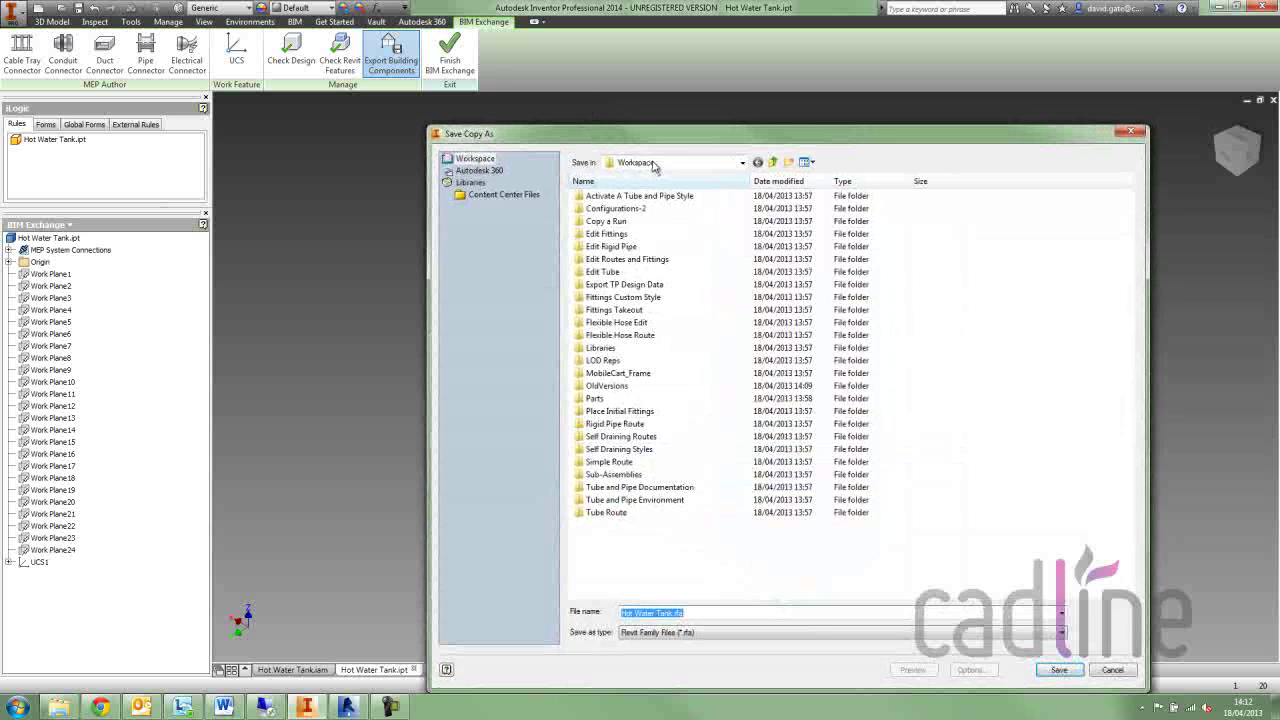
click(653, 165)
click(632, 176)
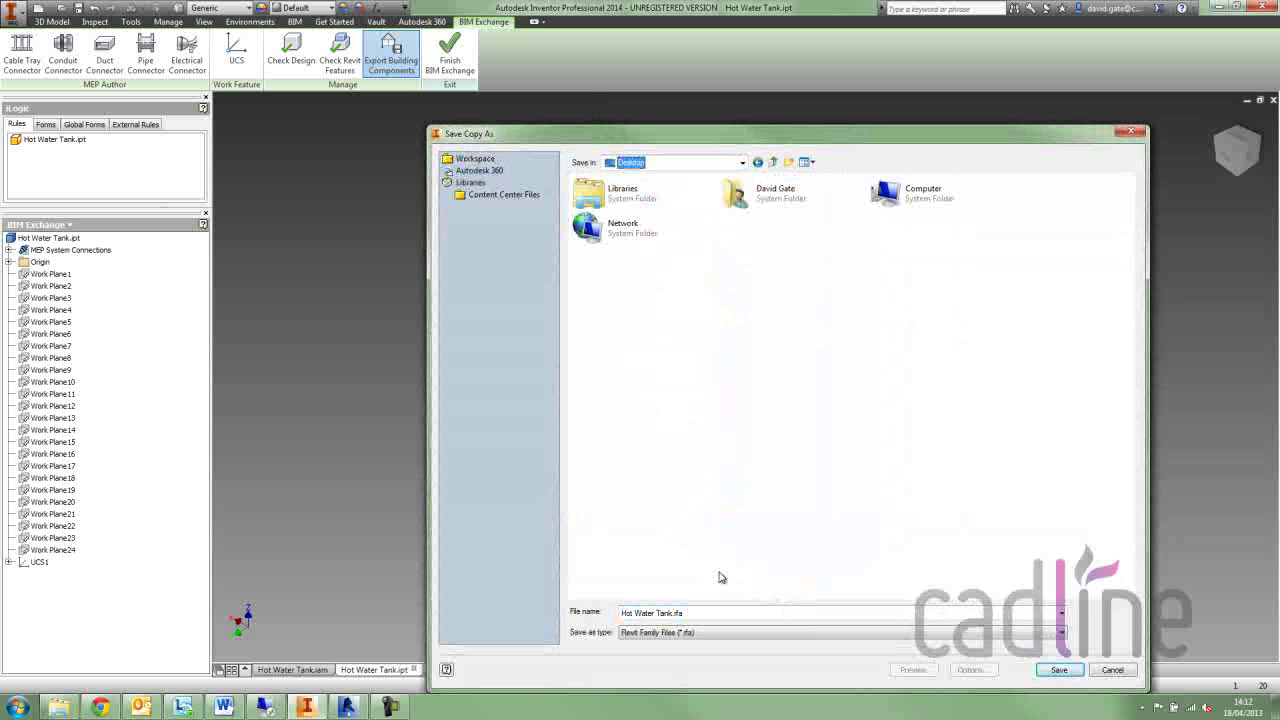
click(1058, 669)
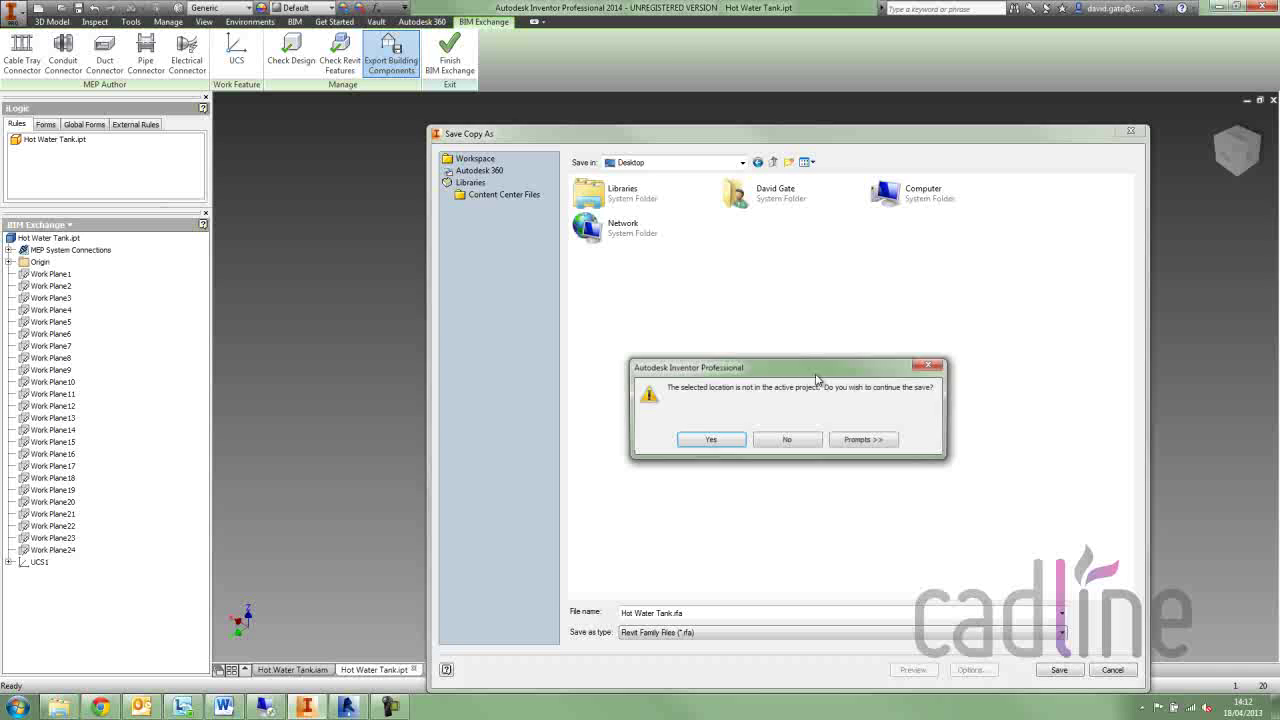
click(709, 440)
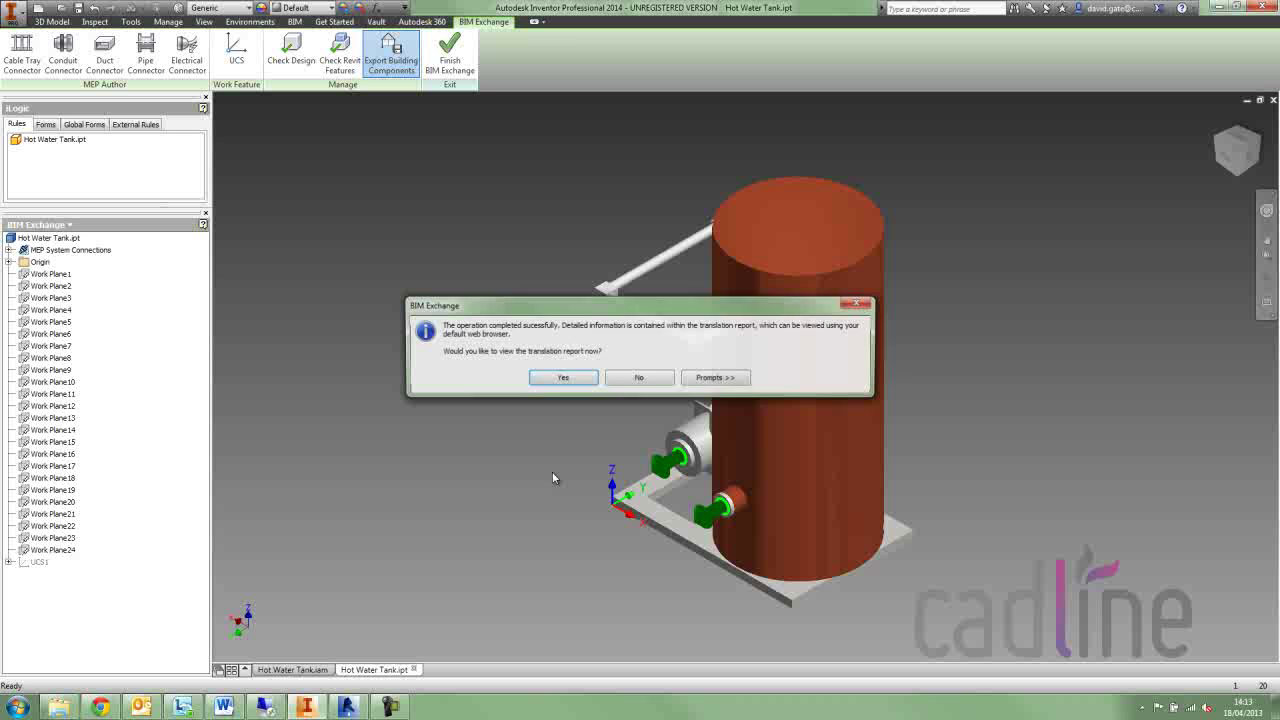
- View the export's translation report, checking the overall results, features and connectors, and return to the tank model
click(578, 380)
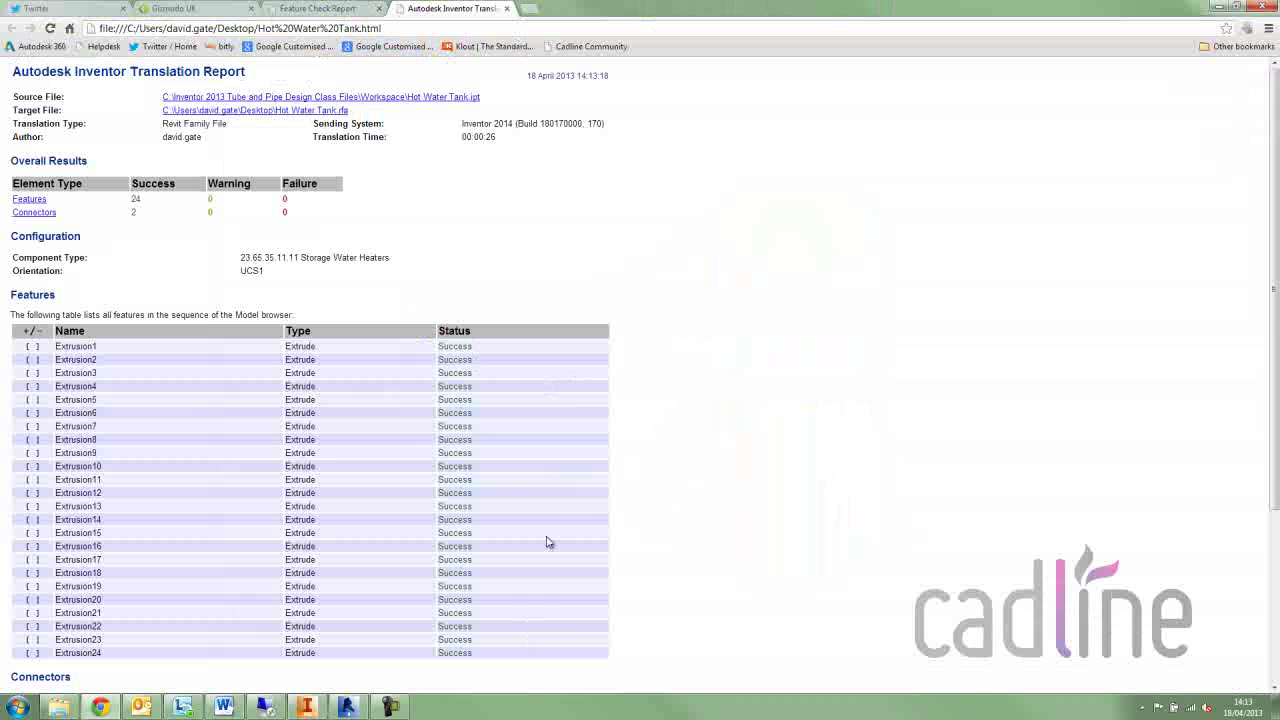
scroll(550, 530, down, 1)
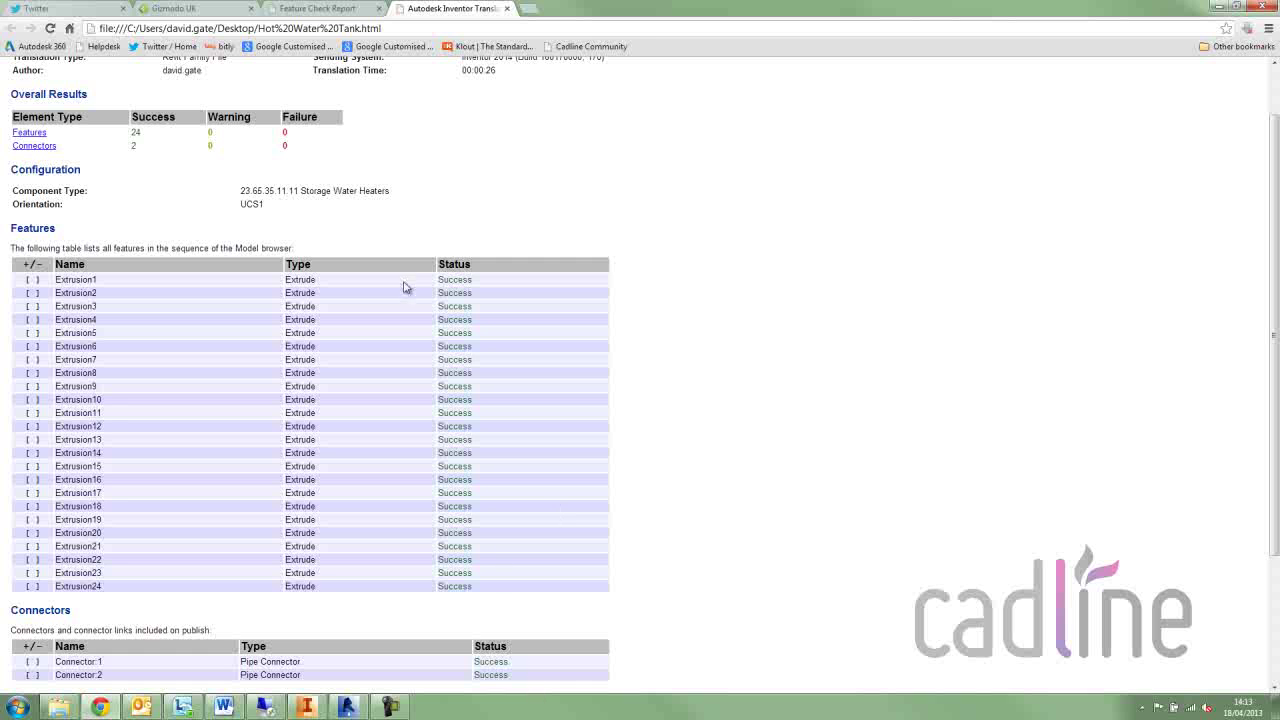
scroll(432, 408, up, 1)
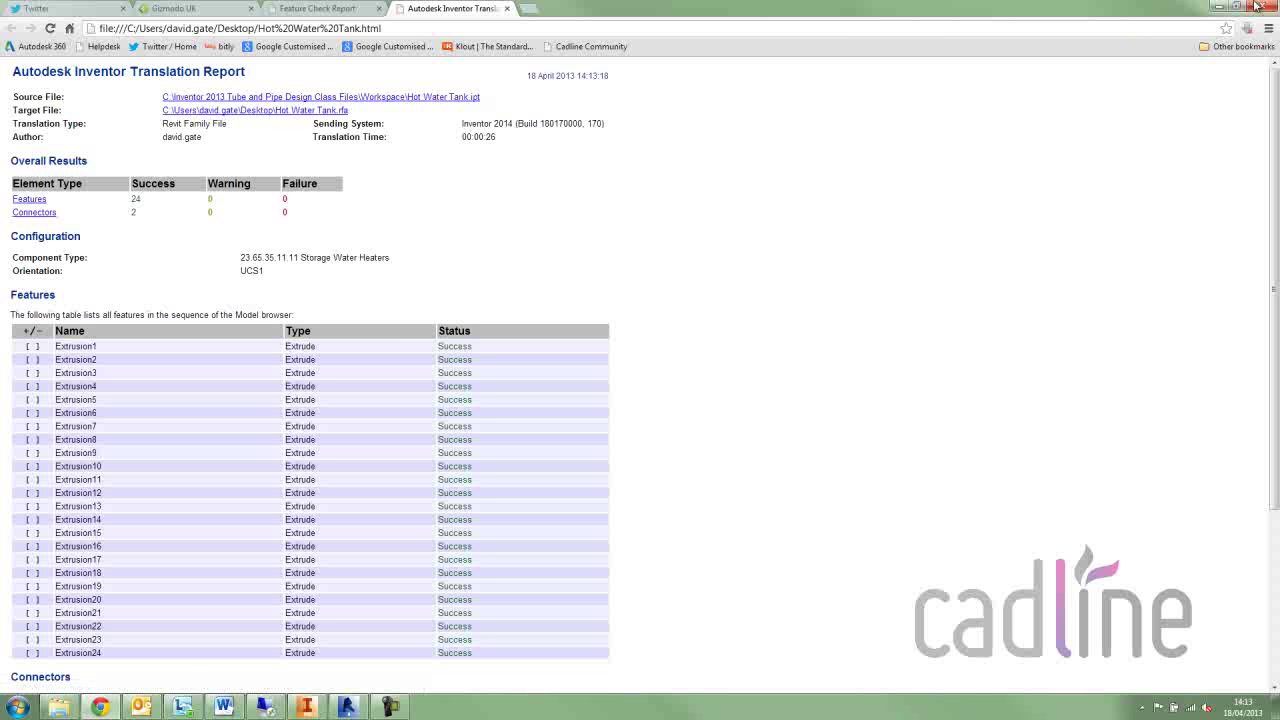
click(1220, 7)
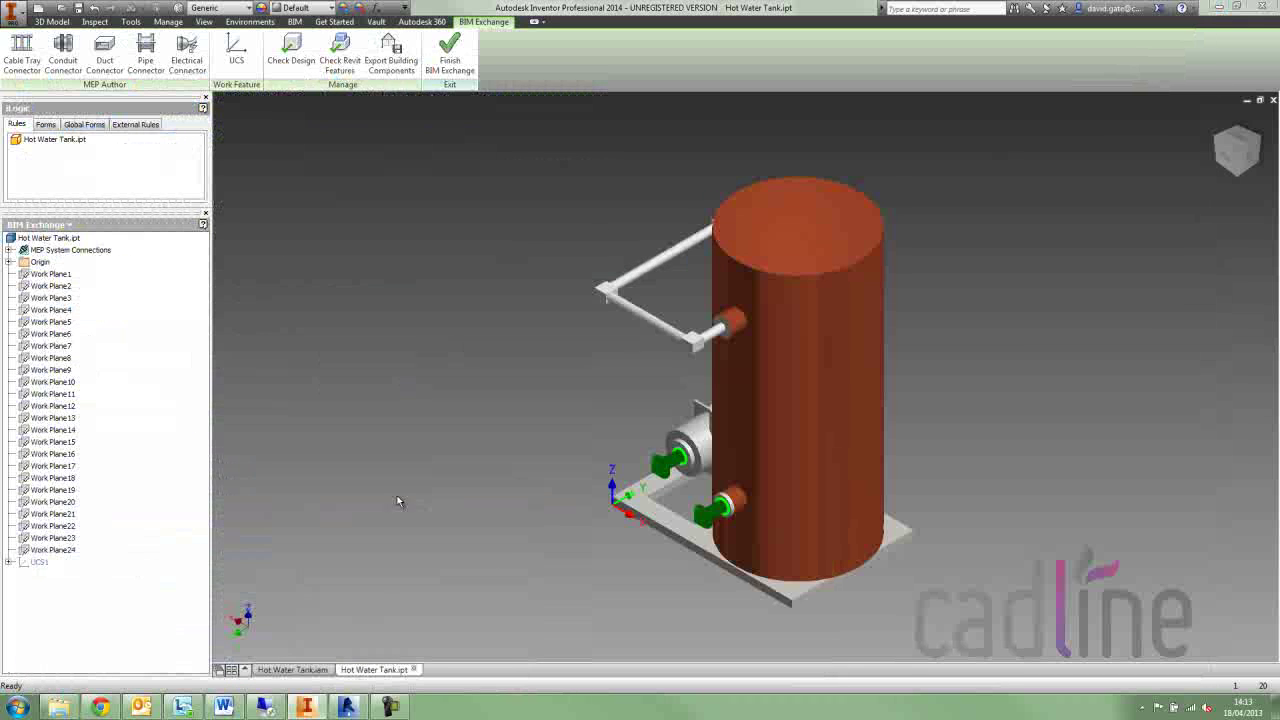
- Switch to Revit Architecture and open the family file Hot Water Tank.rfa from the Desktop
click(348, 708)
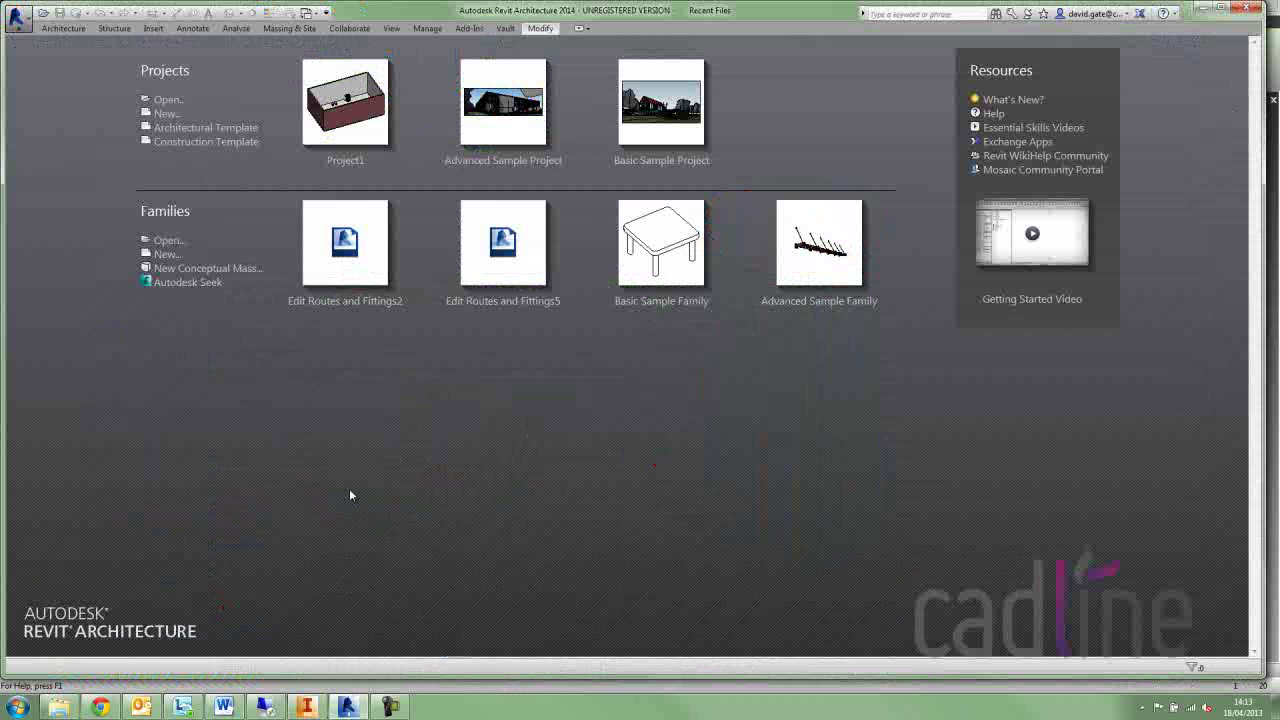
click(166, 240)
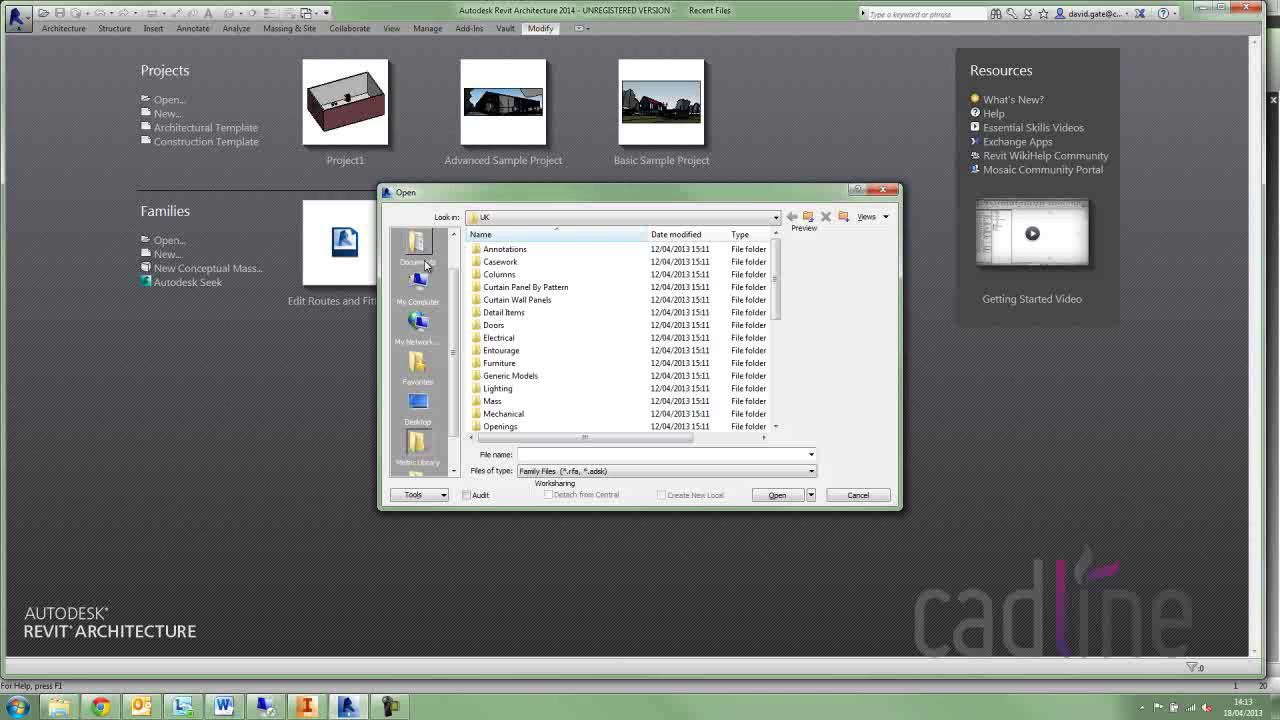
click(584, 218)
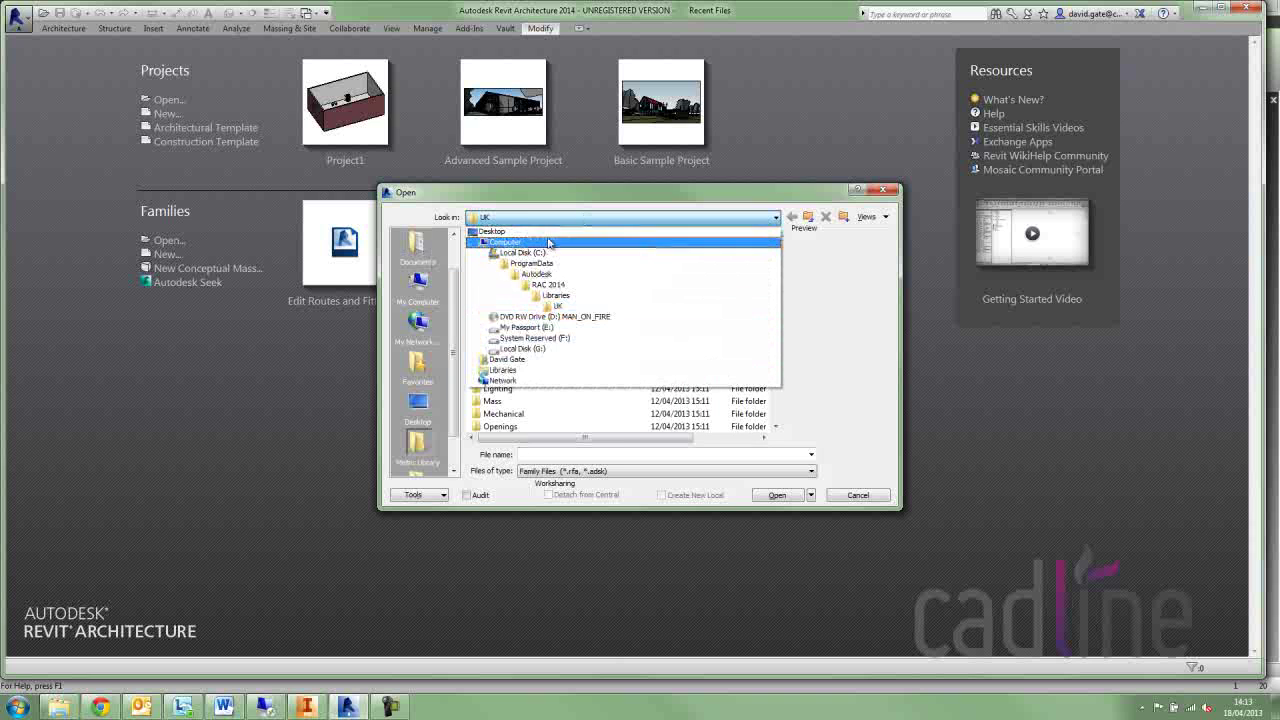
click(548, 232)
click(508, 299)
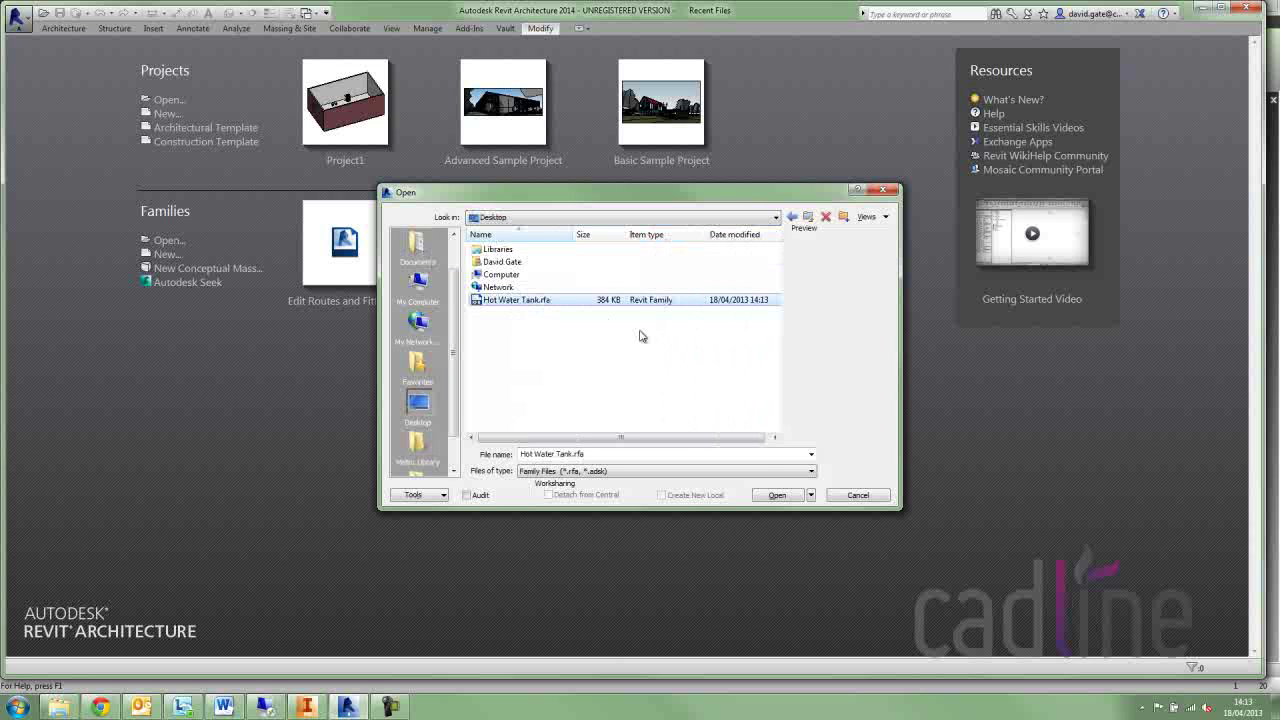
click(776, 496)
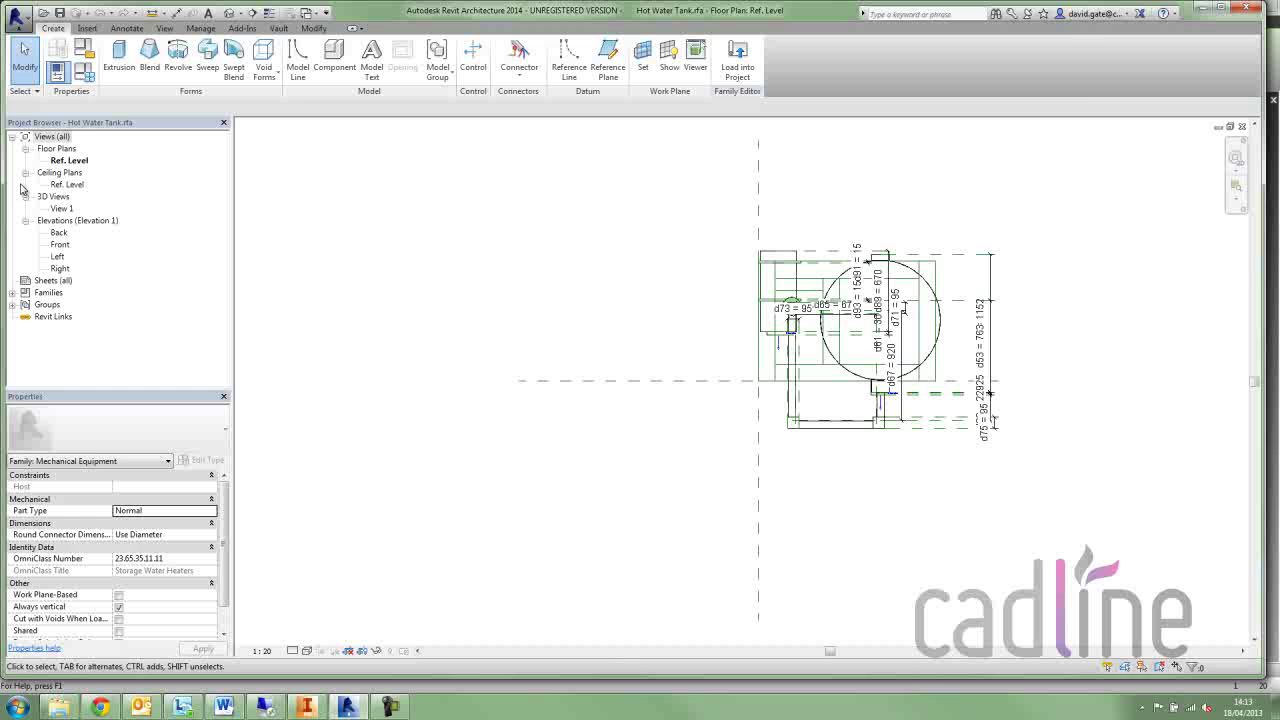
- Open the family's 3D view View 1, set its visual style to Realistic and inspect the tank from several sides
double_click(61, 208)
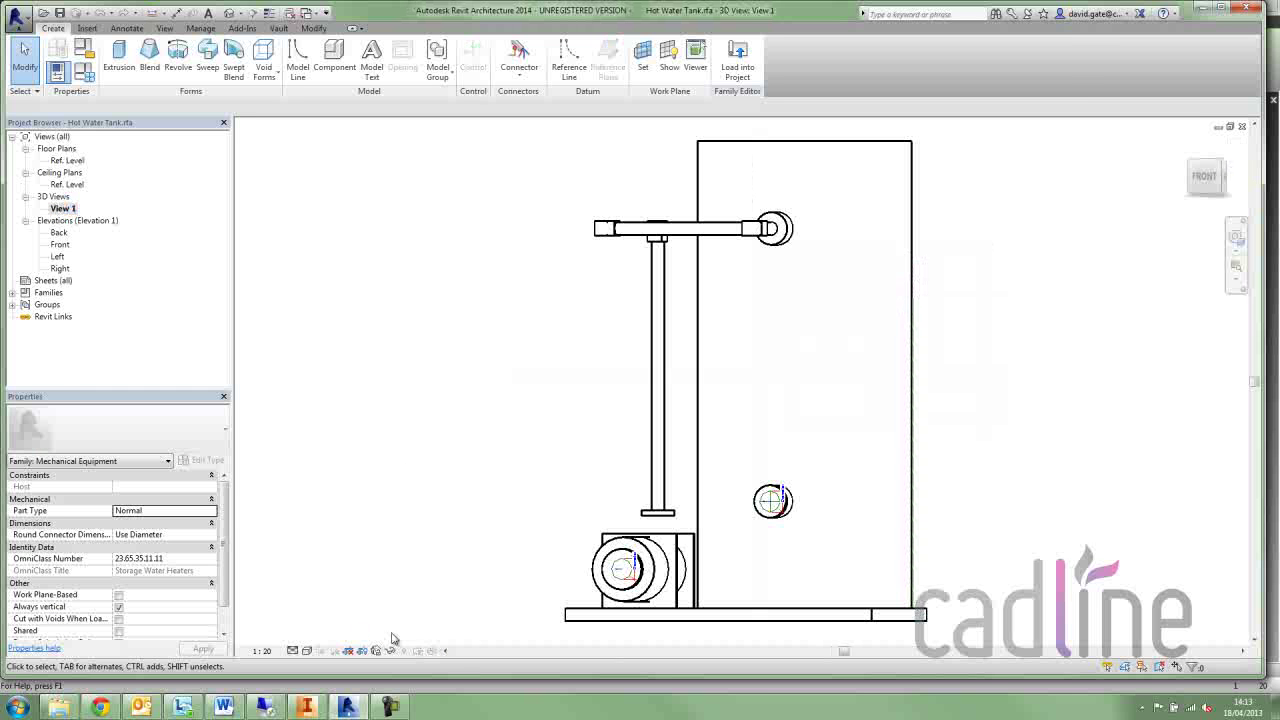
click(305, 651)
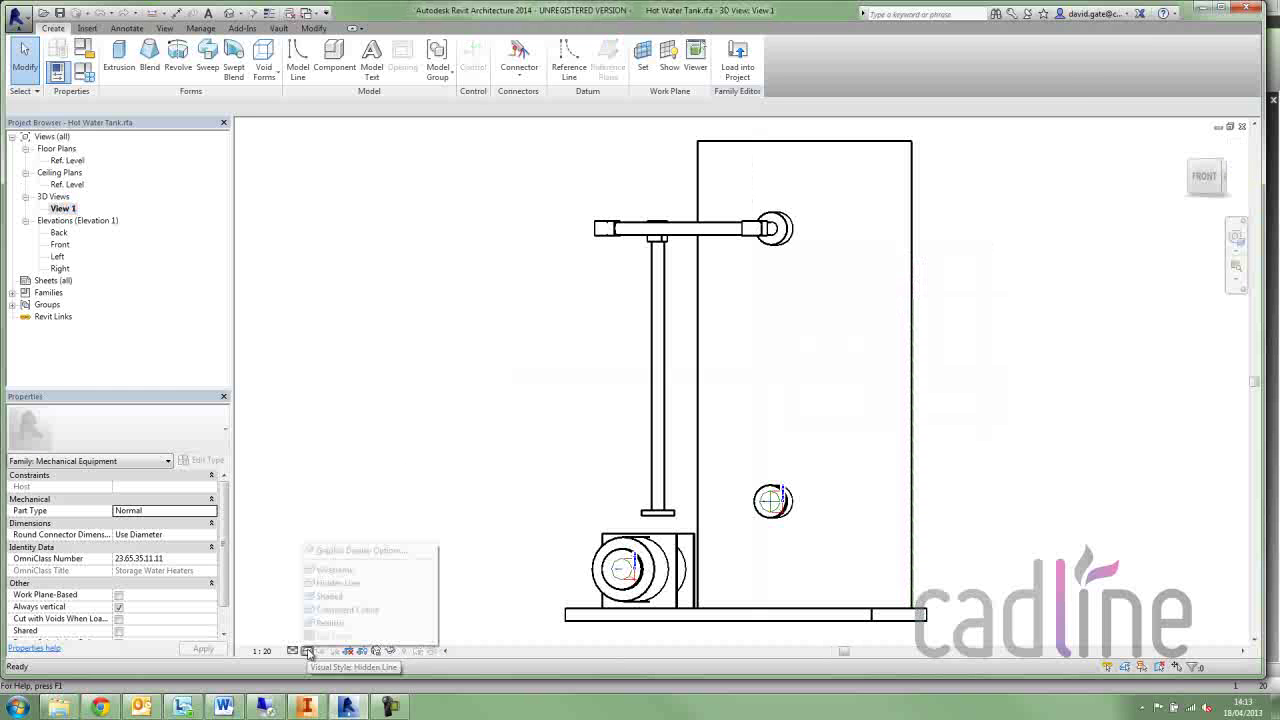
click(320, 623)
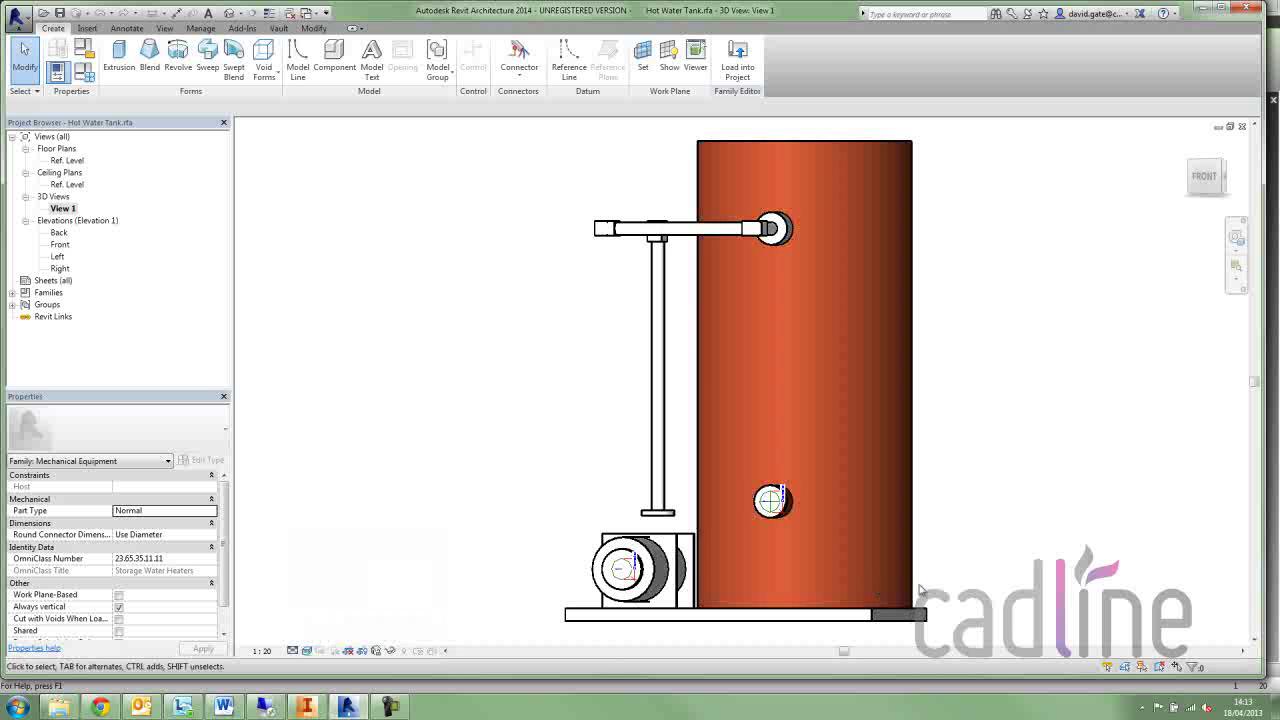
shift+middle_drag(920, 590, 710, 554)
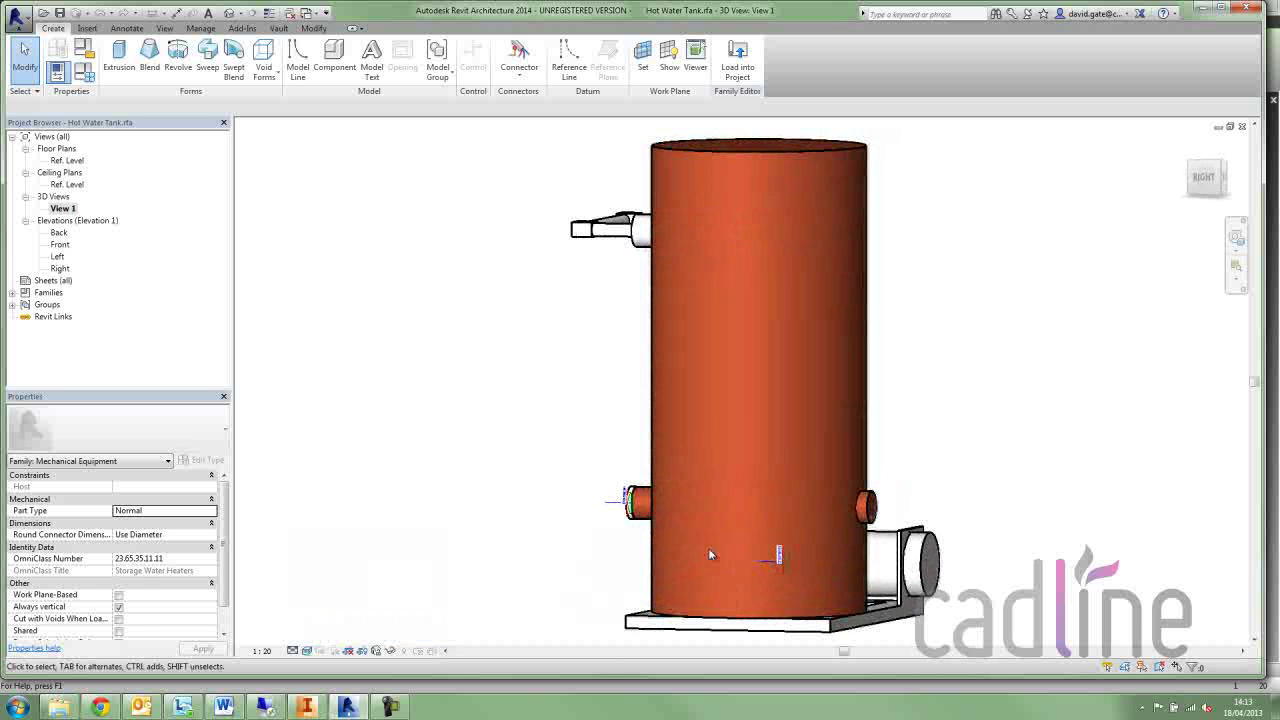
shift+middle_drag(569, 551, 485, 630)
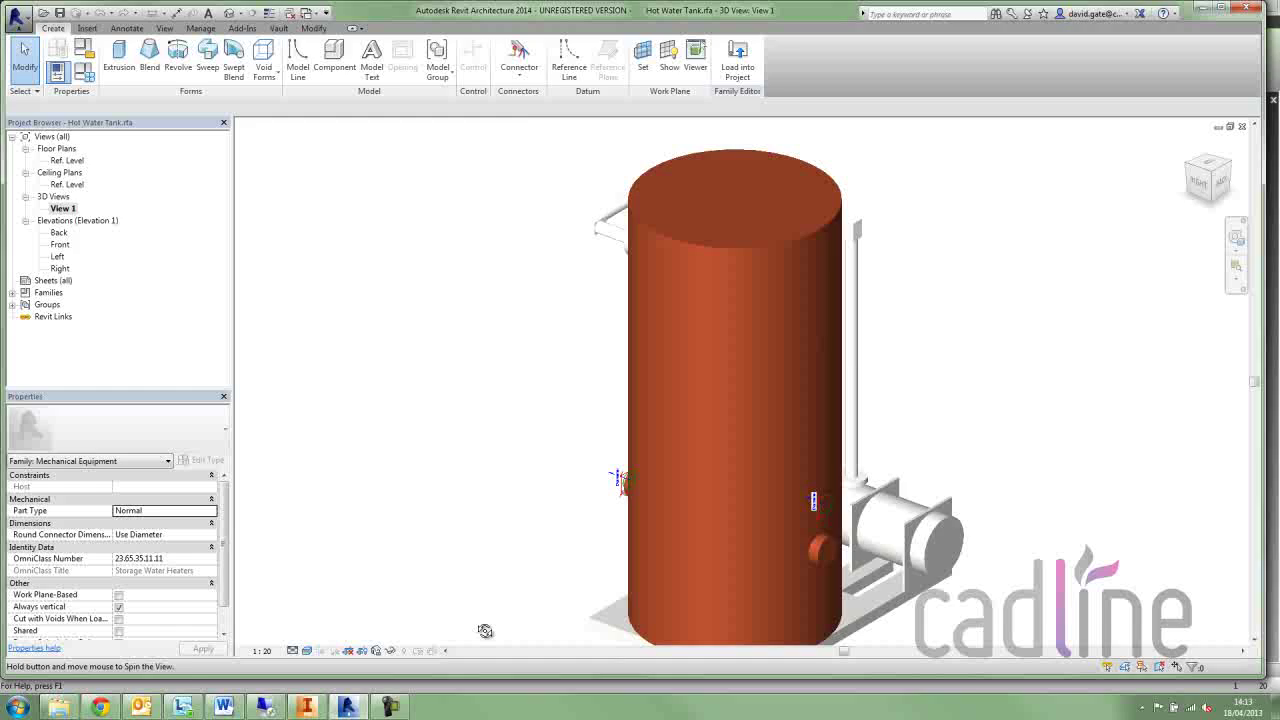